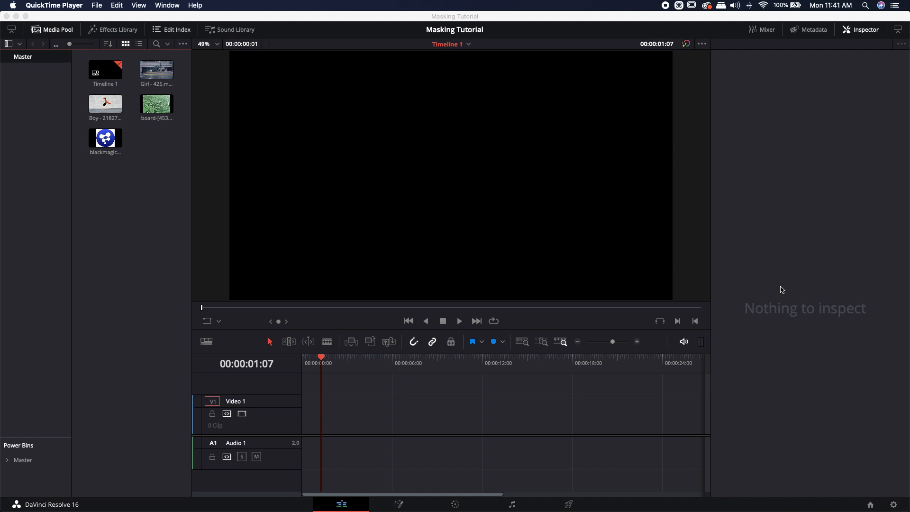
- Place the Boy - 21827 clip at the start of Video 1 and load its MediaIn1 node into the empty Fusion viewer
click(130, 197)
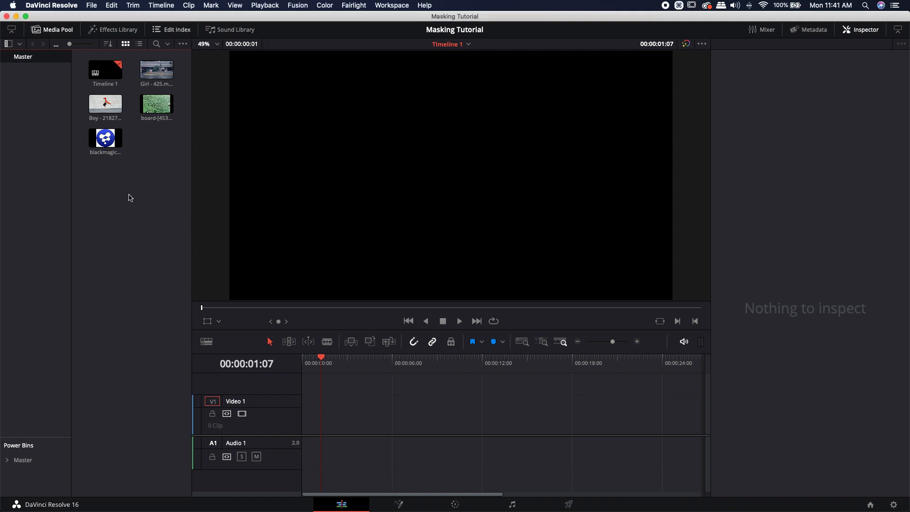
drag(105, 104, 307, 428)
click(398, 504)
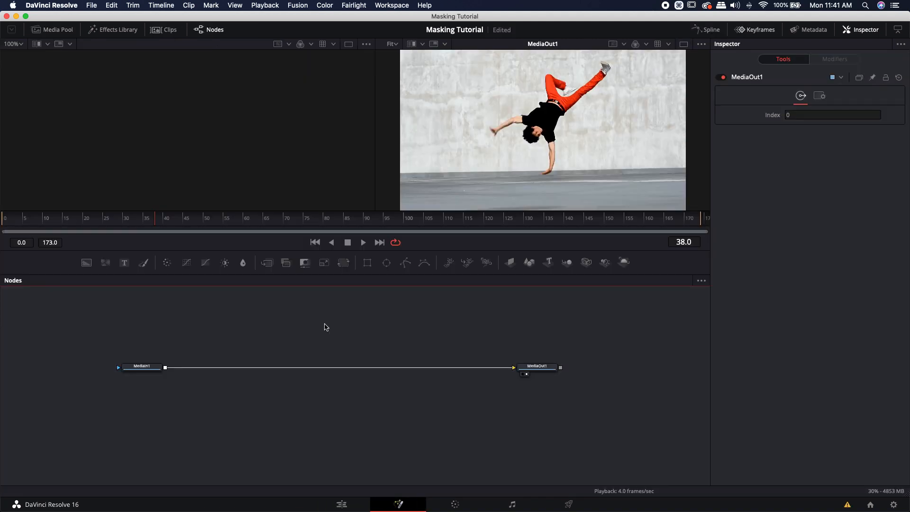
drag(145, 367, 200, 200)
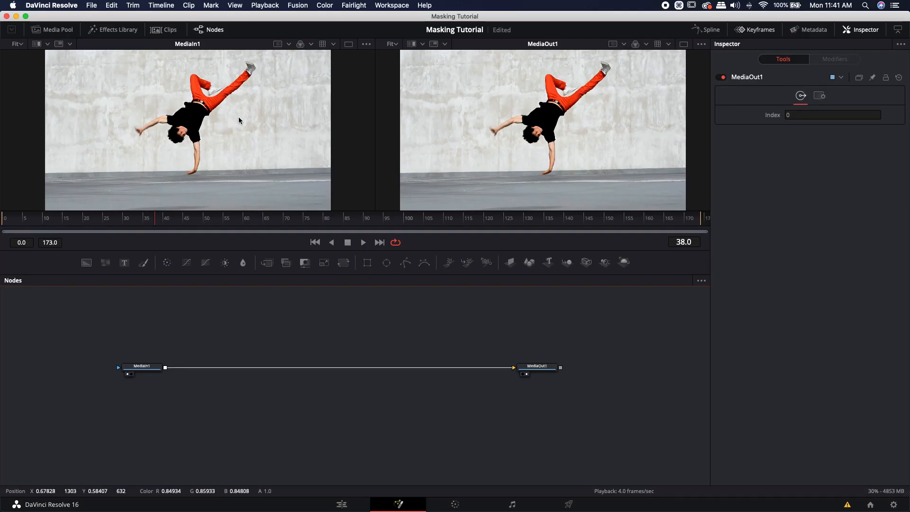
- View MediaIn1's red, green and blue channels one after another, ending back on the full Color view
click(311, 45)
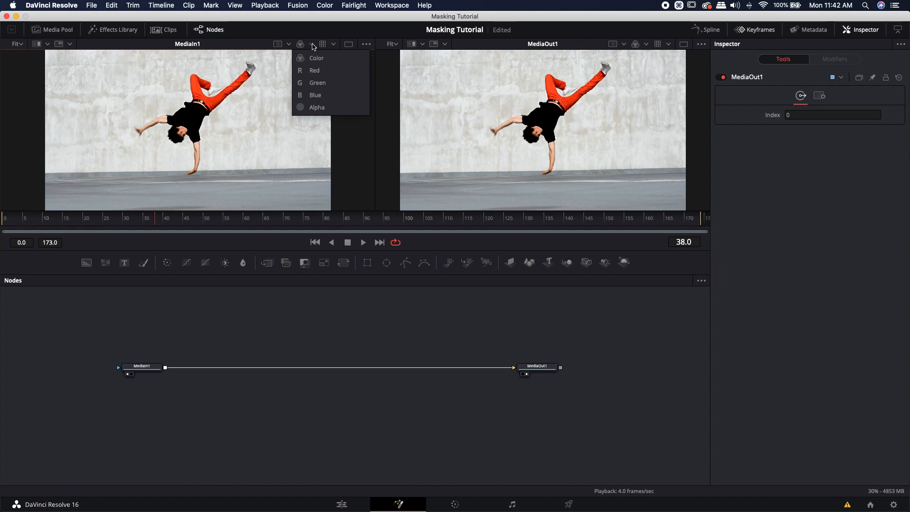
click(309, 71)
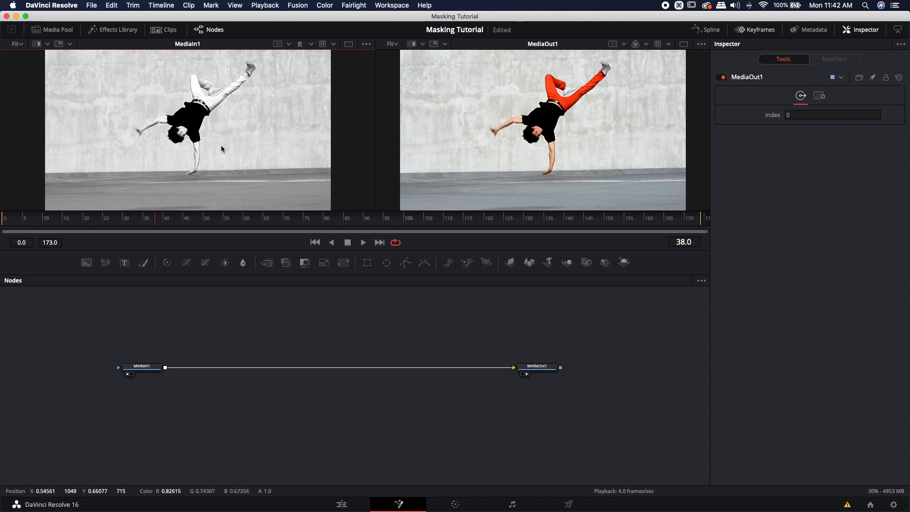
click(310, 44)
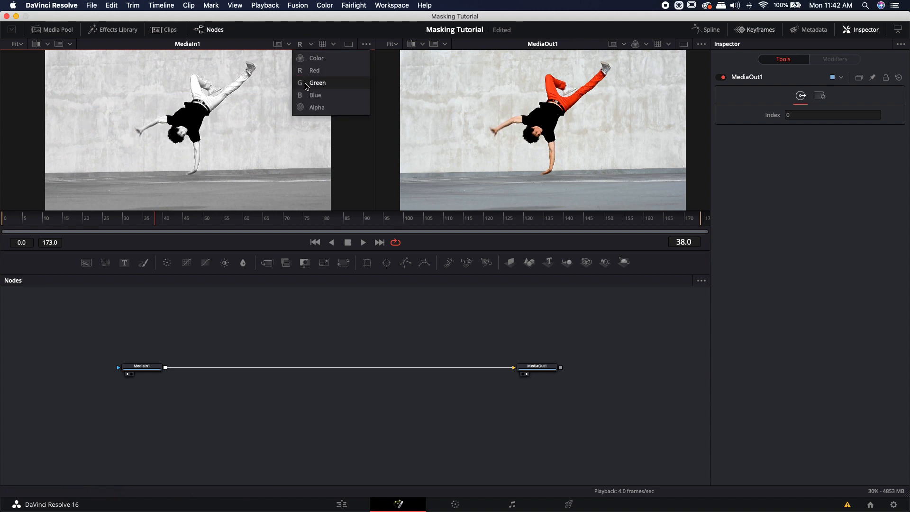
click(307, 83)
click(310, 45)
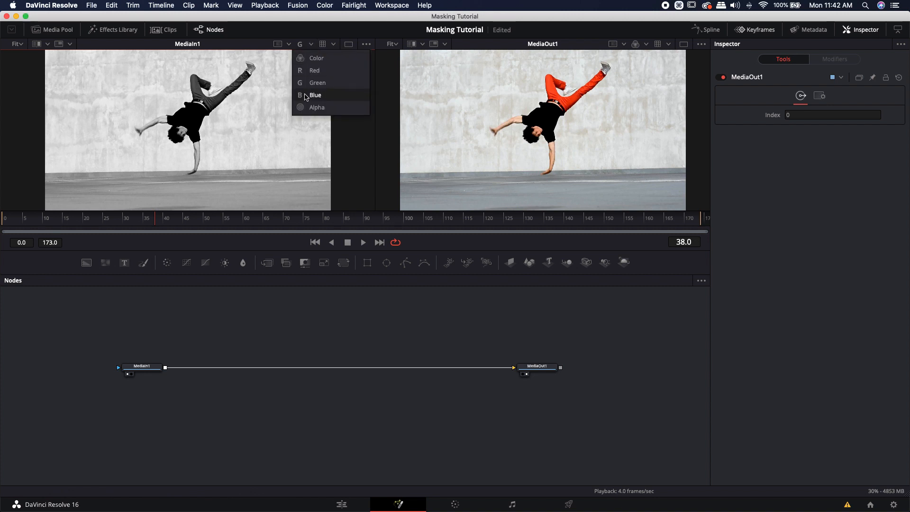
click(307, 95)
click(311, 44)
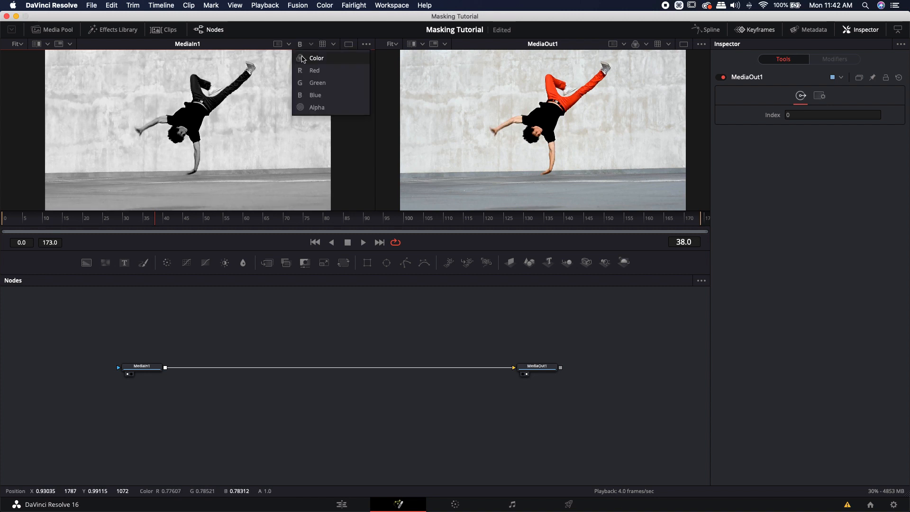
click(303, 58)
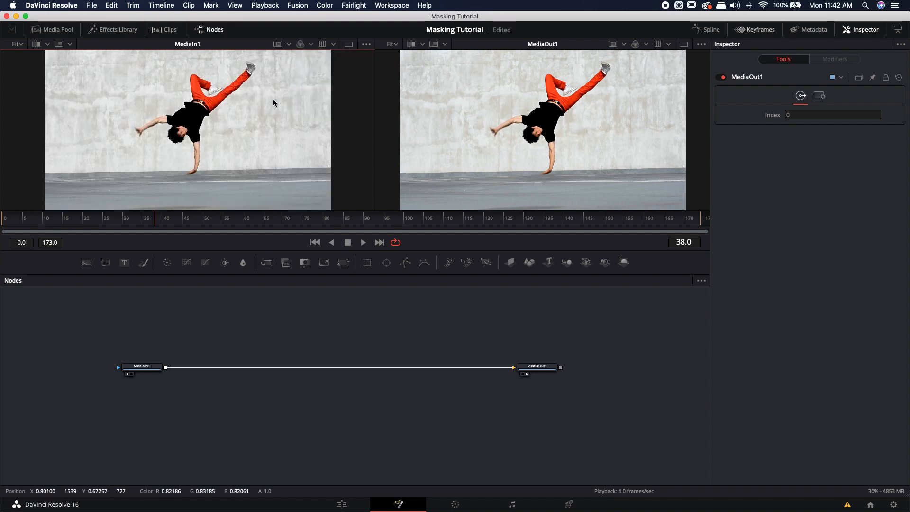
- Display the alpha channel of MediaIn1 in its viewer
click(312, 45)
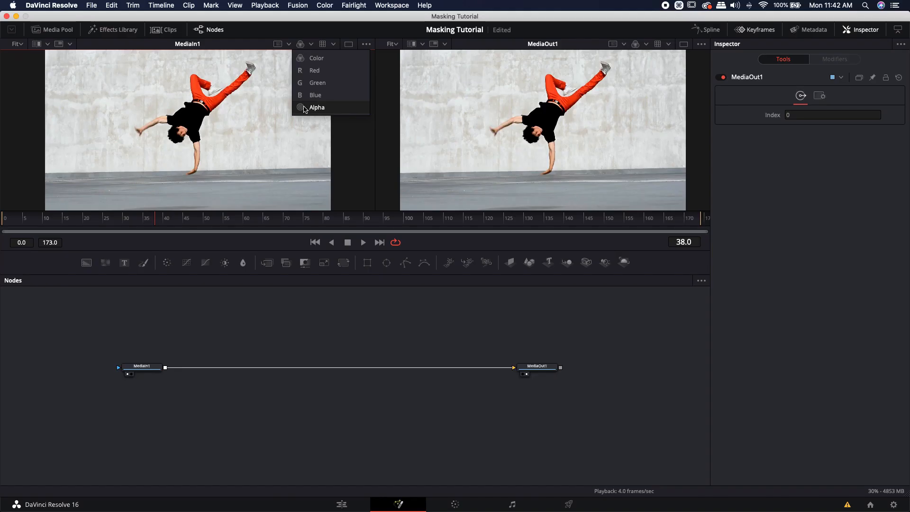
click(305, 108)
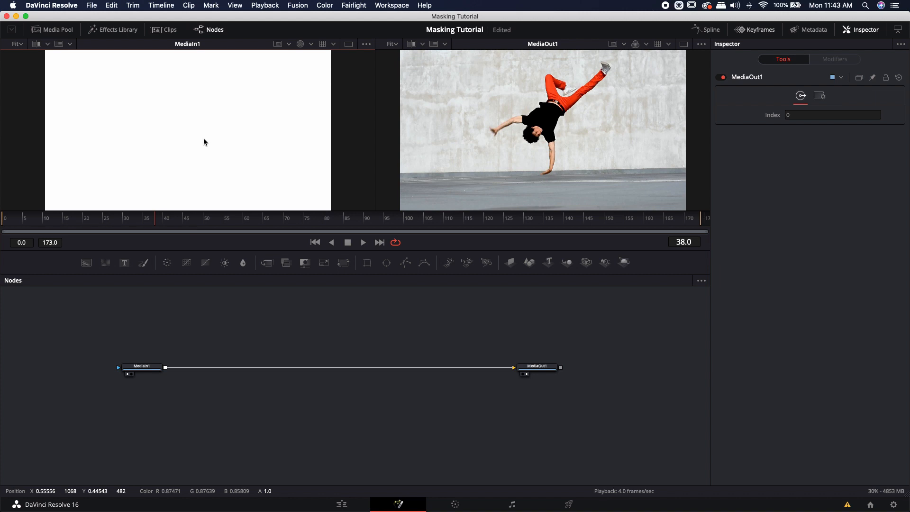
drag(318, 306, 332, 348)
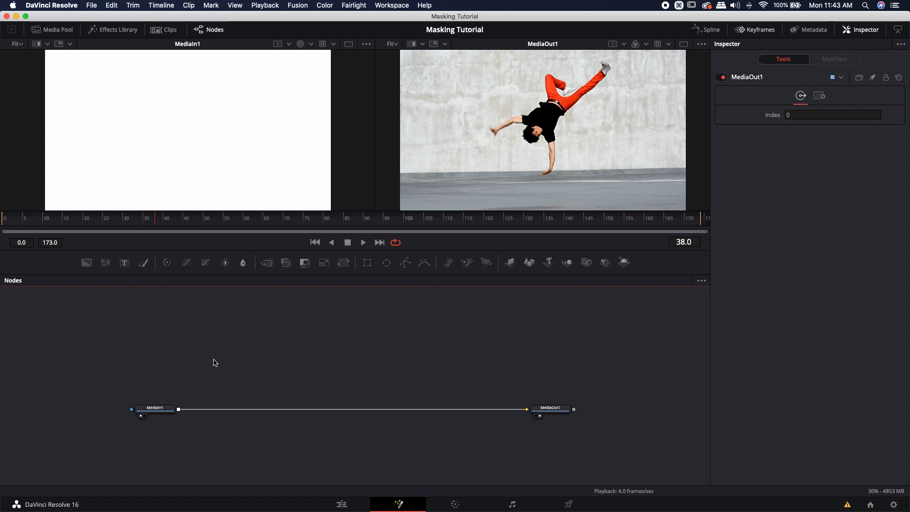
drag(228, 362, 219, 344)
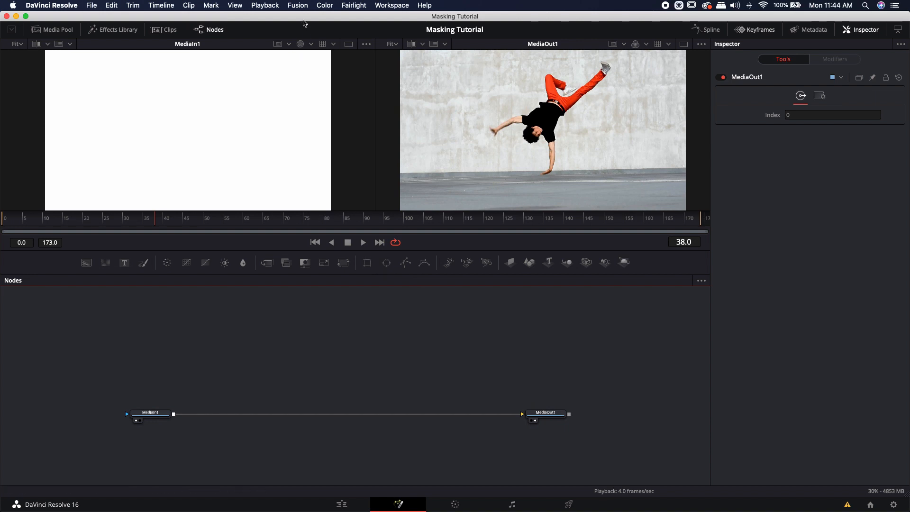
- Examine the available mask tools in the Effects Library and close the library again
click(297, 6)
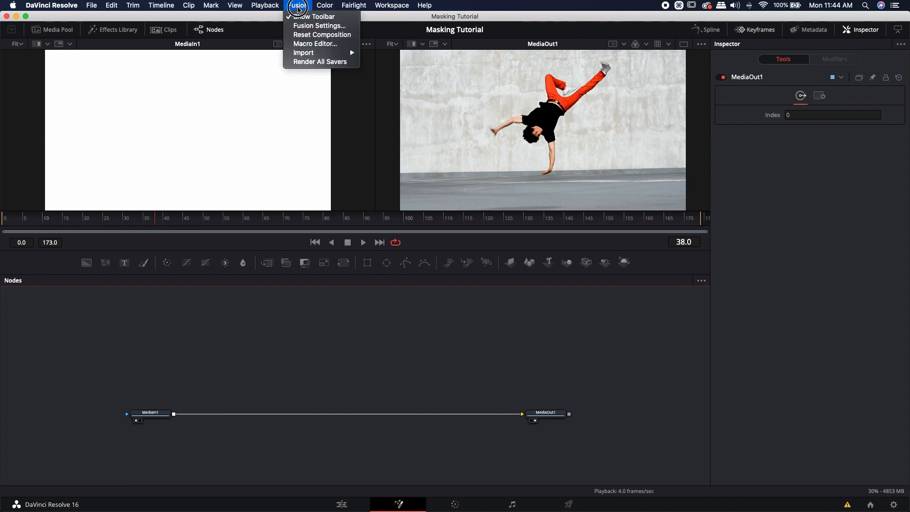
click(303, 3)
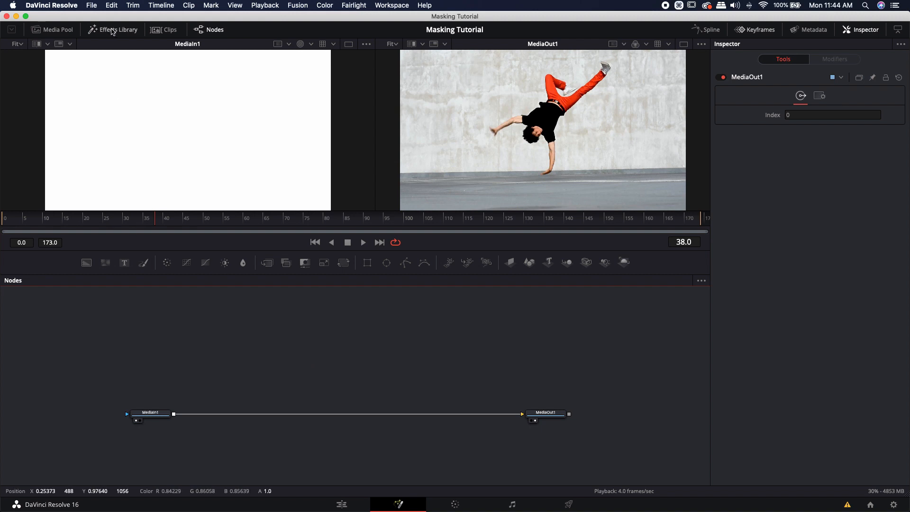
click(109, 31)
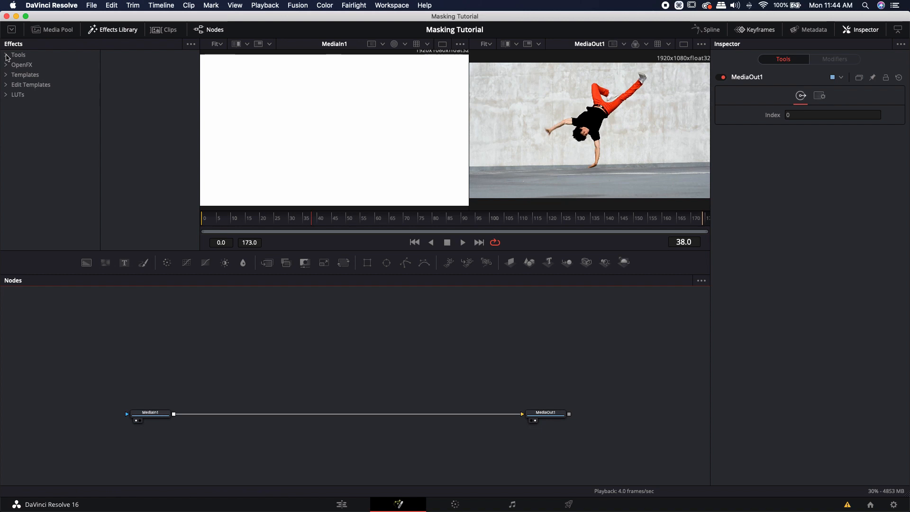
click(6, 55)
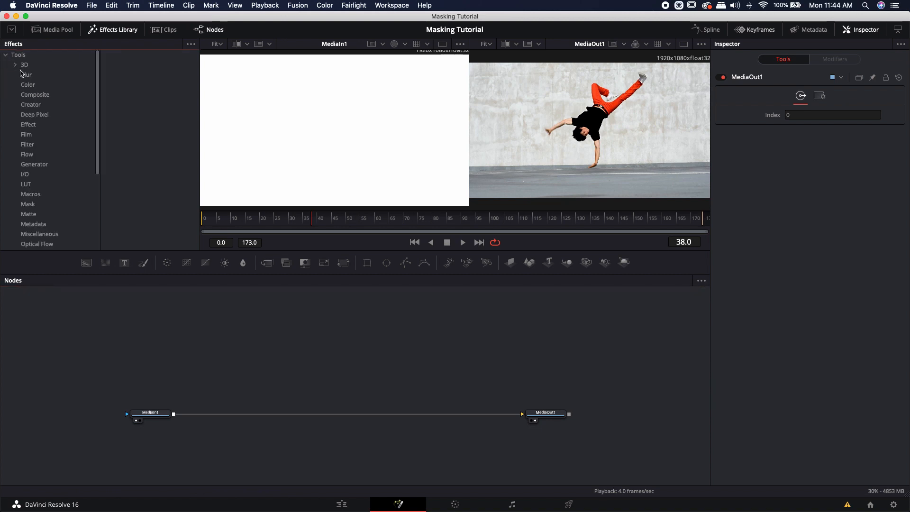
click(30, 206)
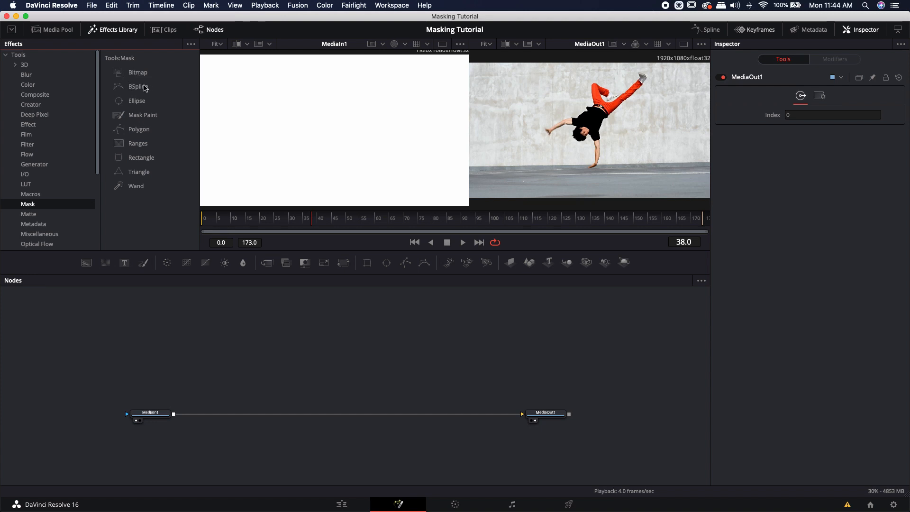
click(116, 29)
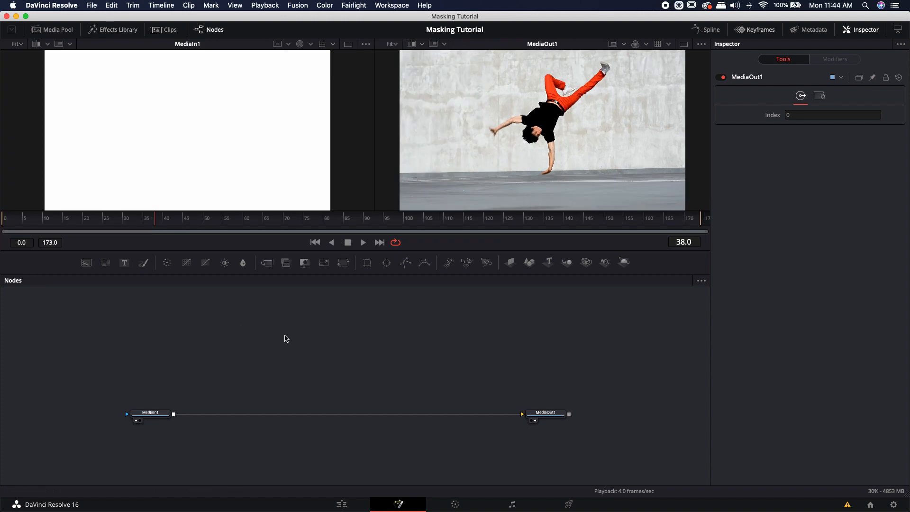
- Attach a Rectangle mask to MediaIn1, trying a soft edge of about 0.07 before setting it back to 0
click(292, 343)
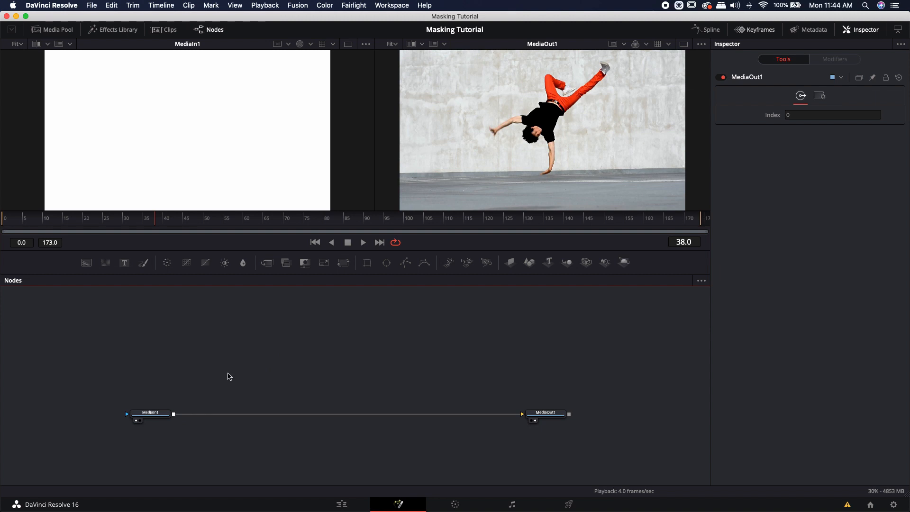
click(149, 414)
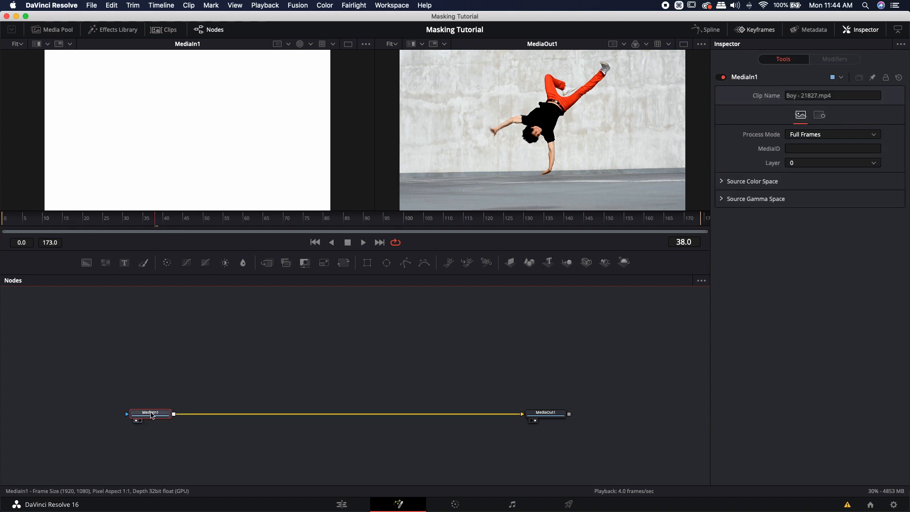
click(368, 264)
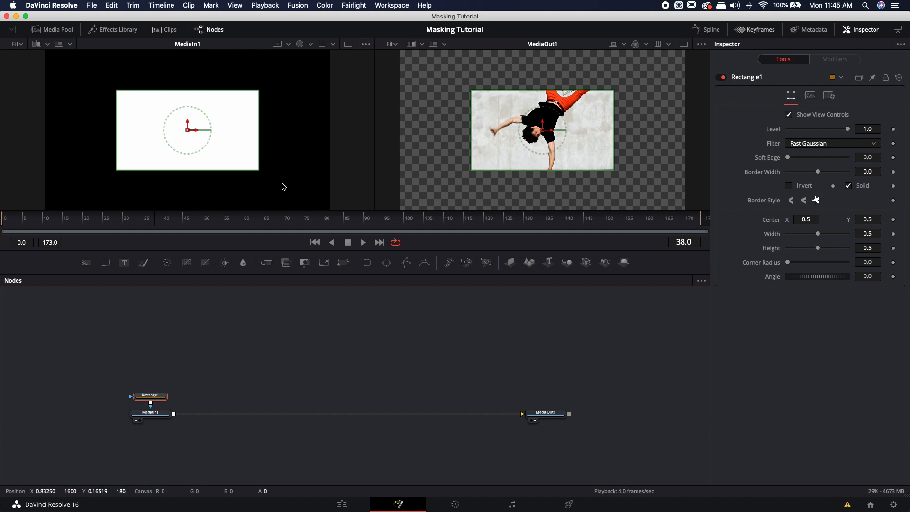
drag(790, 160, 808, 160)
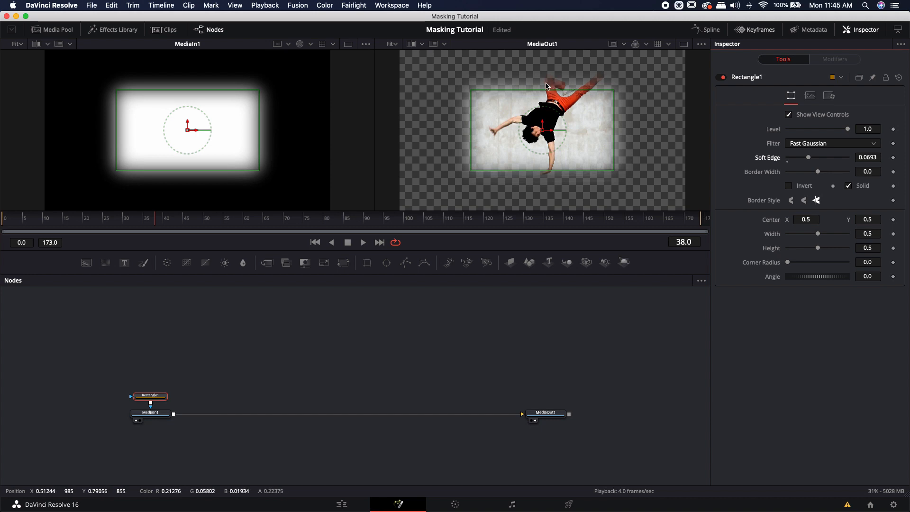
click(787, 162)
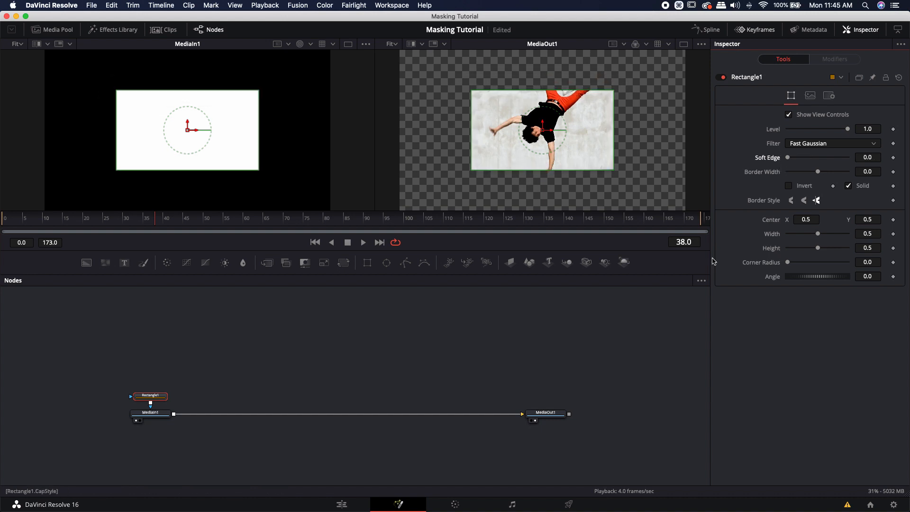
- Try cropping the Boy - 21827 clip on the Edit page and return to its Fusion composition
click(351, 504)
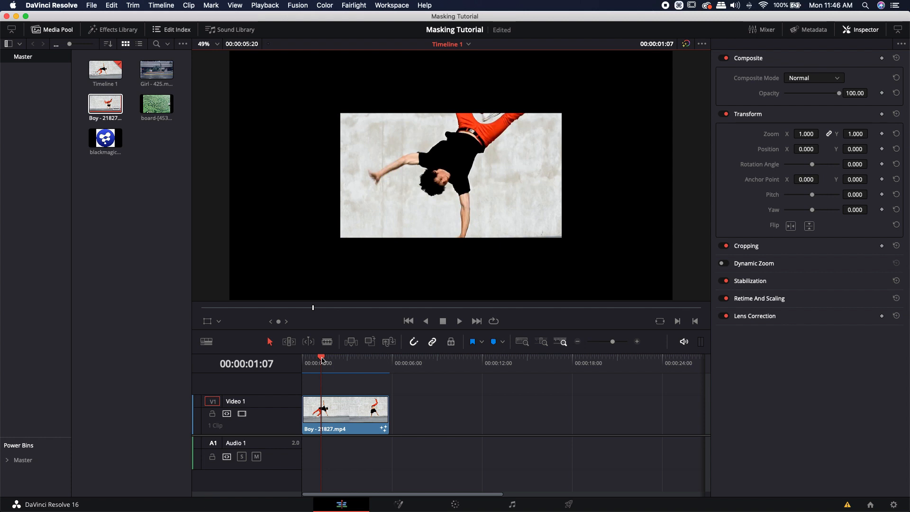
click(340, 420)
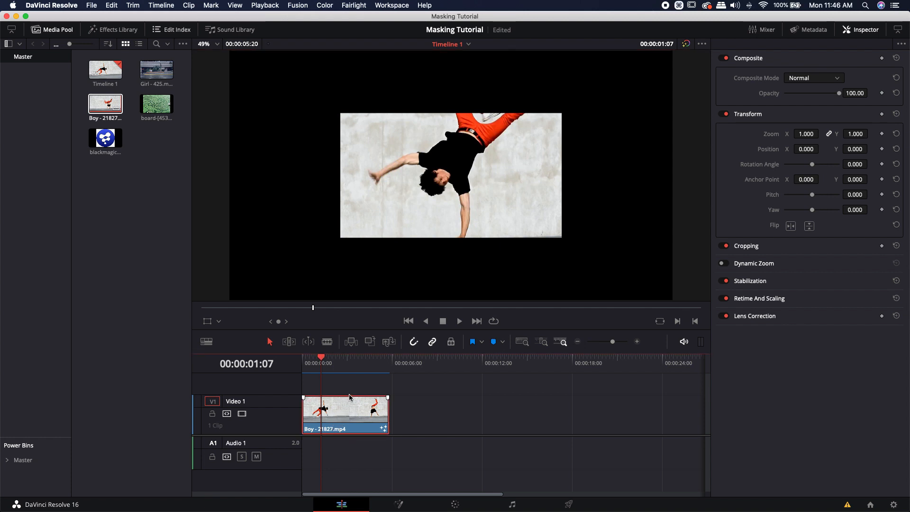
click(740, 246)
drag(786, 266, 813, 267)
click(398, 504)
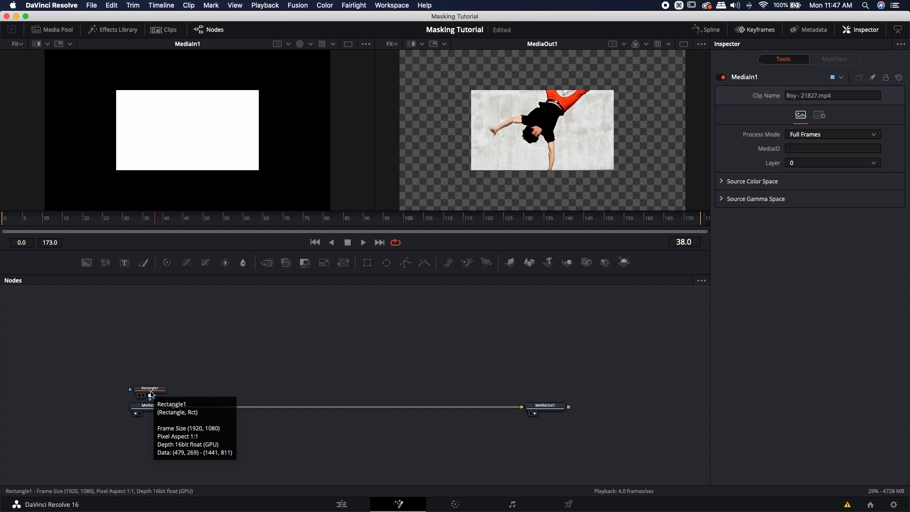
- Move the Rectangle1 node farther above MediaIn1 in the node graph and clear space between them
scroll(237, 341, up, 1)
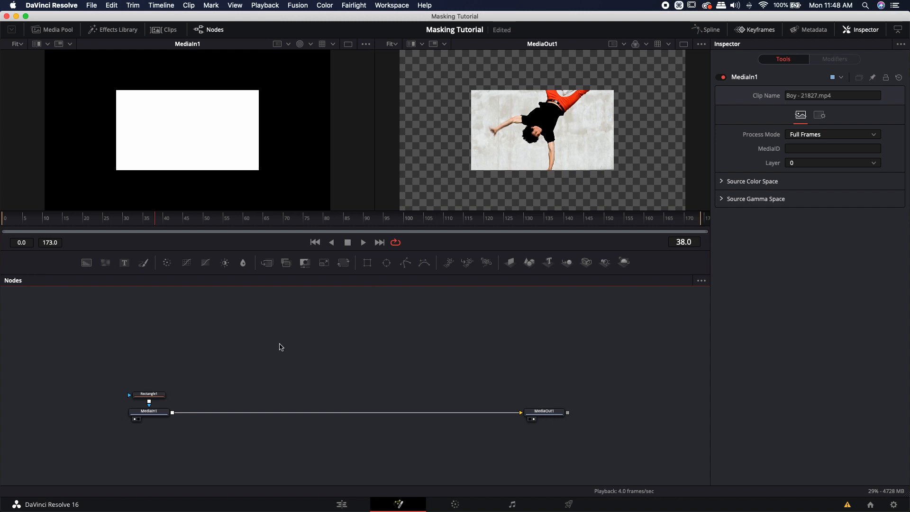
scroll(299, 353, up, 1)
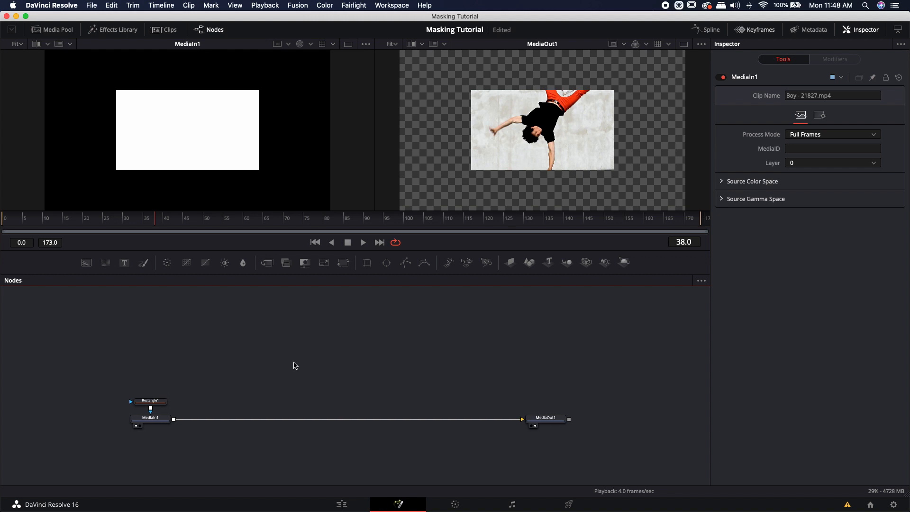
scroll(296, 368, up, 1)
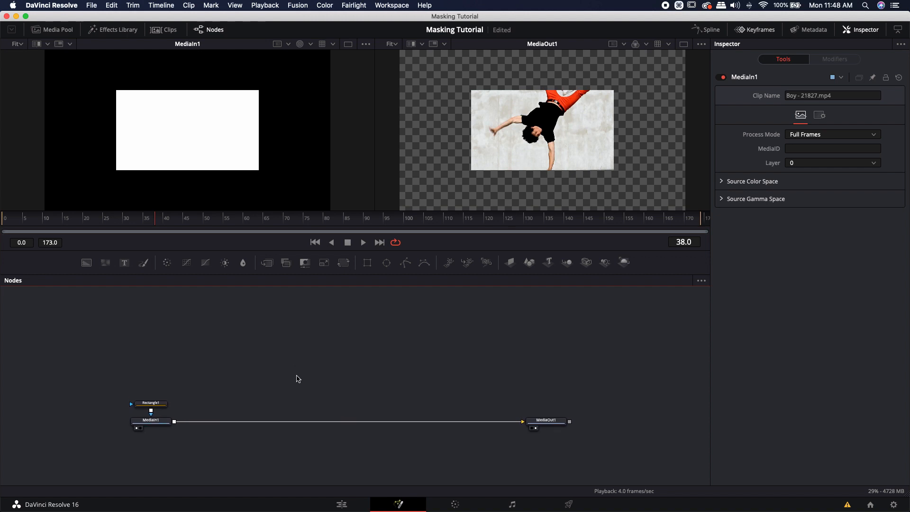
drag(150, 403, 149, 368)
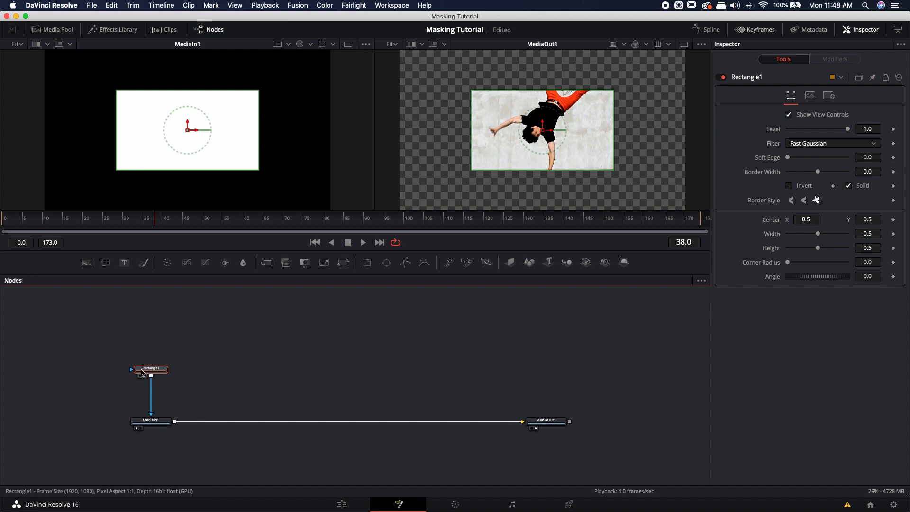
click(215, 370)
- Set Rectangle1's output size to Custom in its image settings and return to its shape controls
click(155, 369)
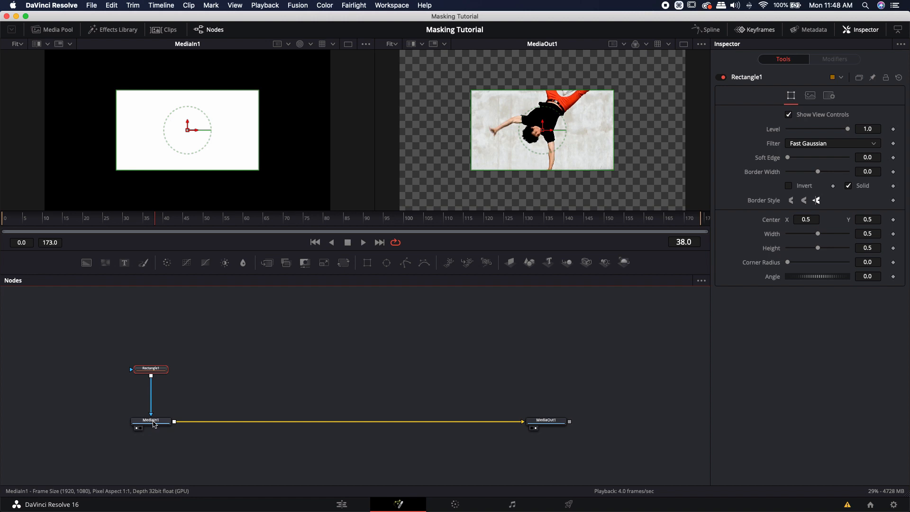
mouse_move(154, 420)
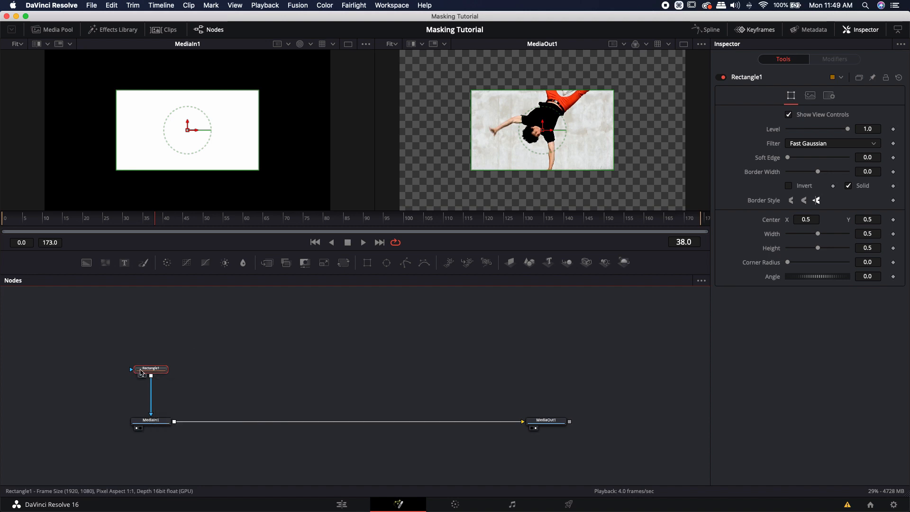
click(811, 96)
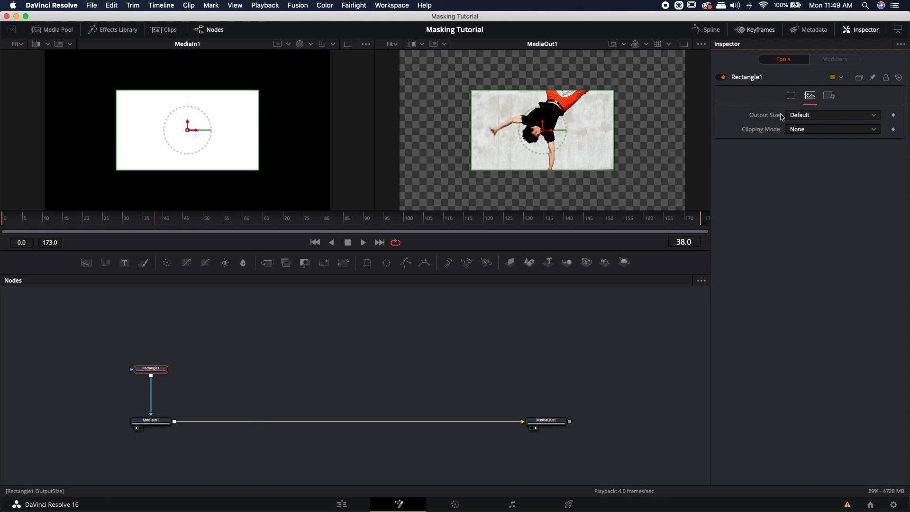
click(796, 116)
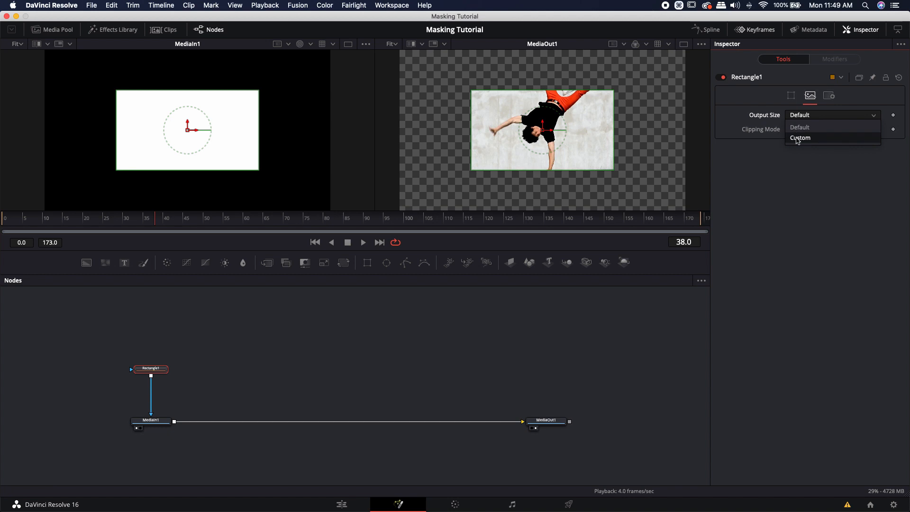
click(797, 137)
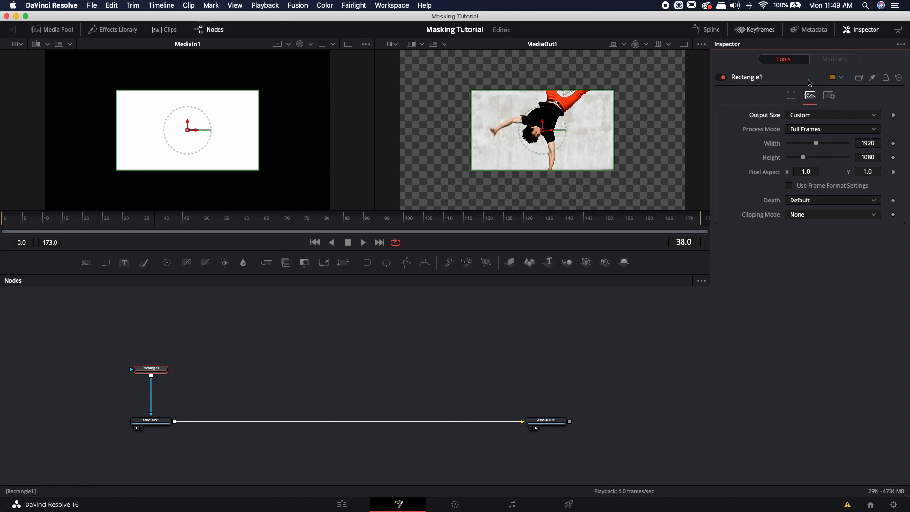
click(791, 95)
- Insert an Ellipse mask between Rectangle1 and MediaIn1, leaving extra space below Rectangle1 in the node graph
drag(152, 369, 156, 320)
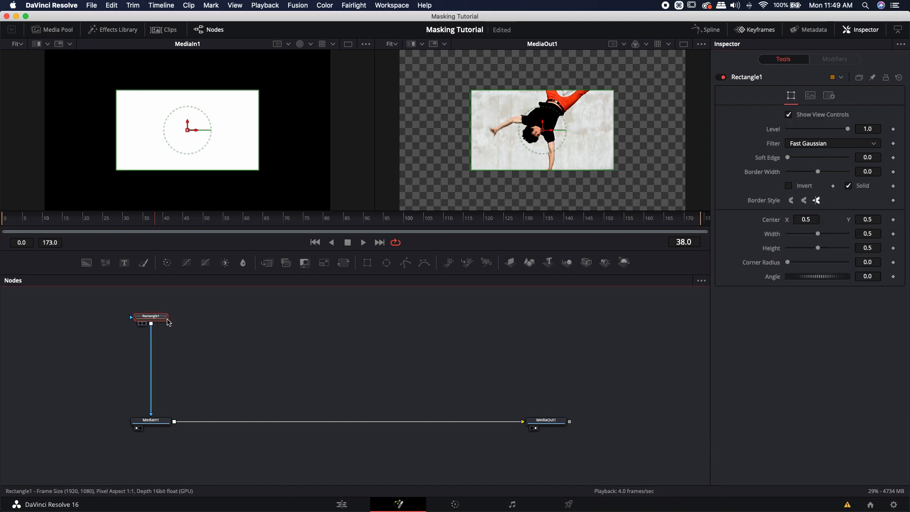
click(386, 262)
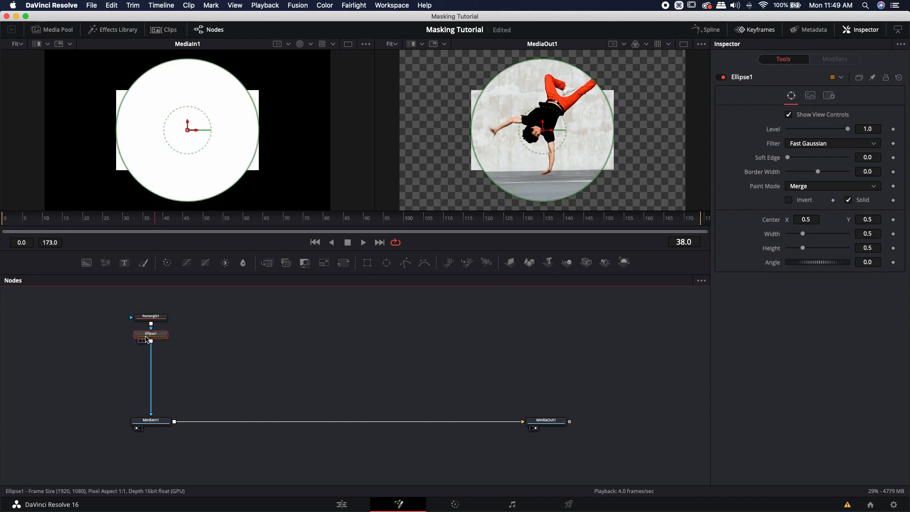
click(810, 95)
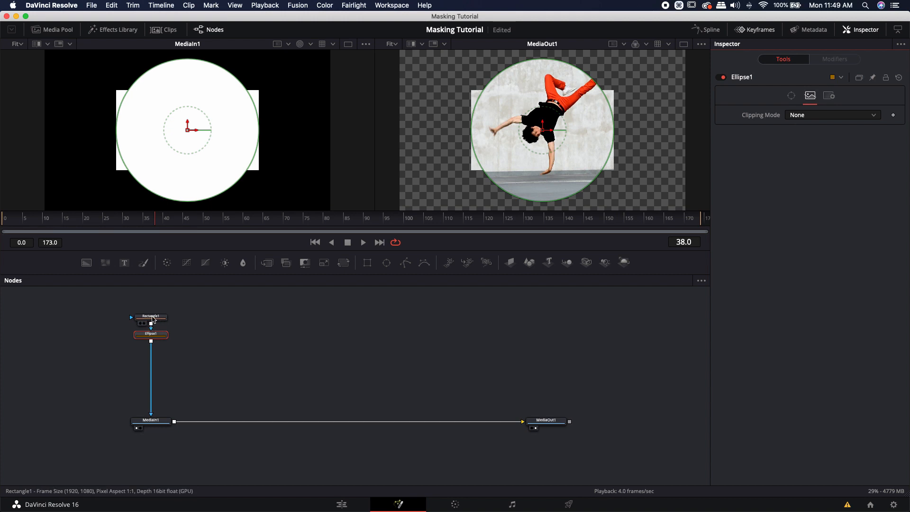
drag(152, 318, 157, 303)
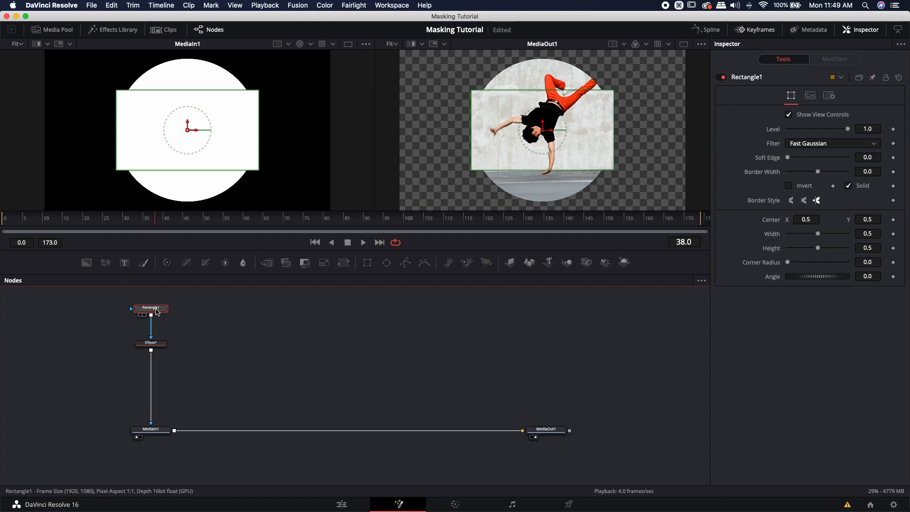
- Compare the Ellipse1 and Rectangle1 mask settings and set Ellipse1's Paint Mode to Subtract
click(151, 347)
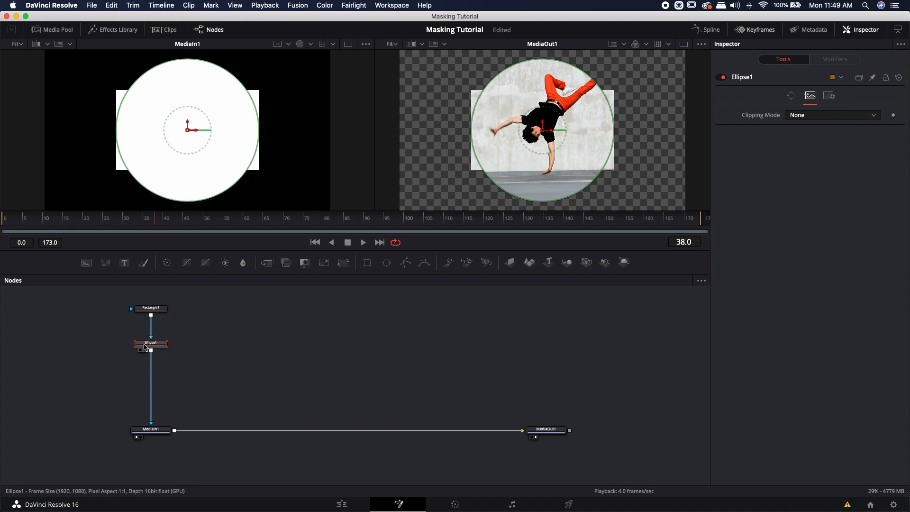
click(154, 309)
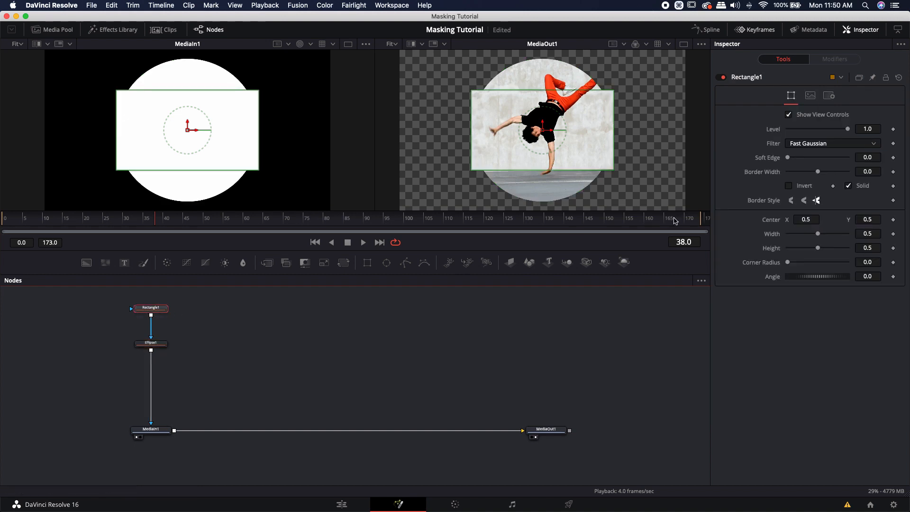
click(159, 344)
click(791, 96)
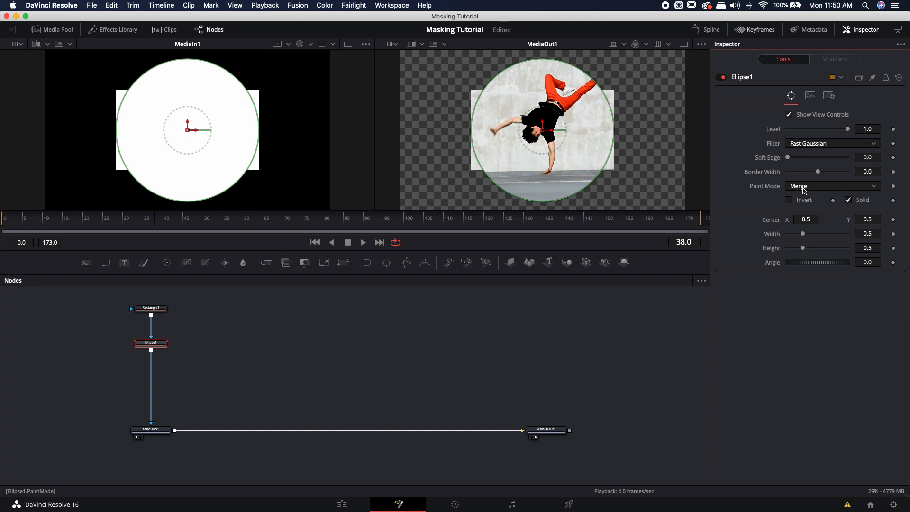
click(802, 189)
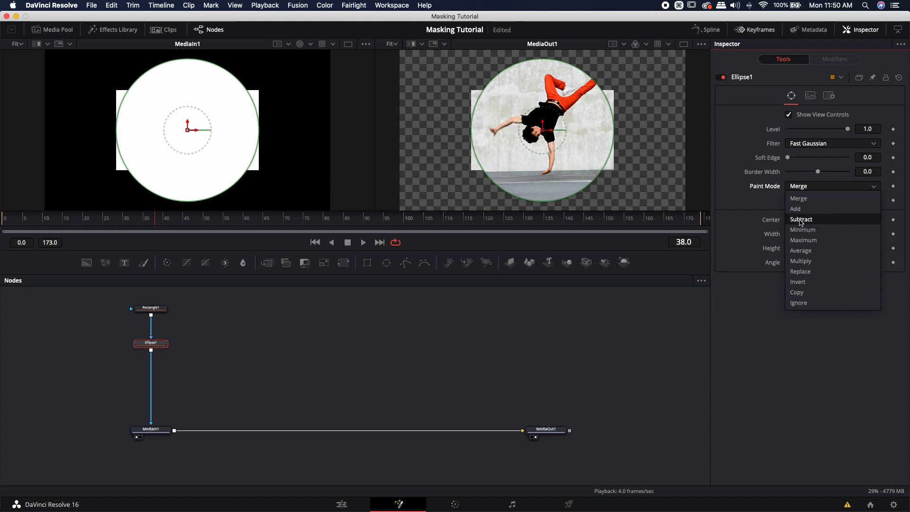
click(800, 220)
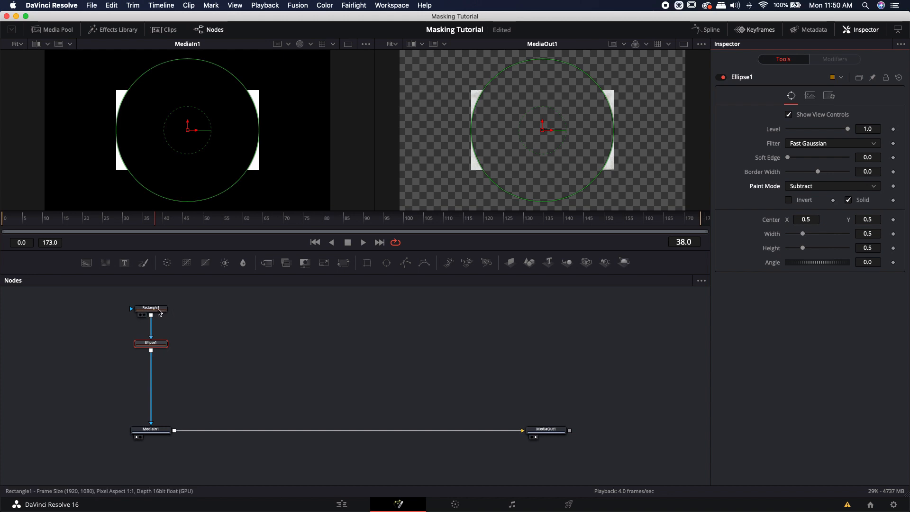
- Insert a second Rectangle mask between Rectangle1 and Ellipse1, about 0.165 wide and 1.066 high, and place its node just above Ellipse1
click(159, 311)
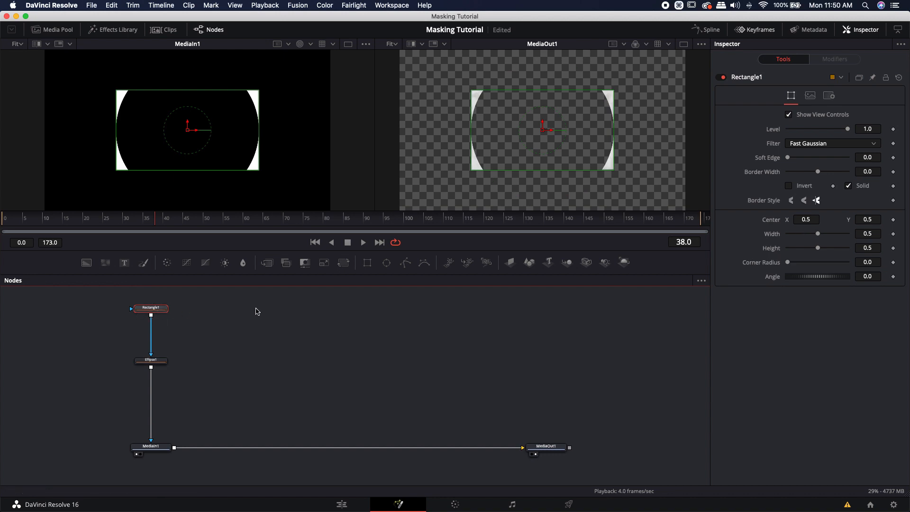
click(368, 263)
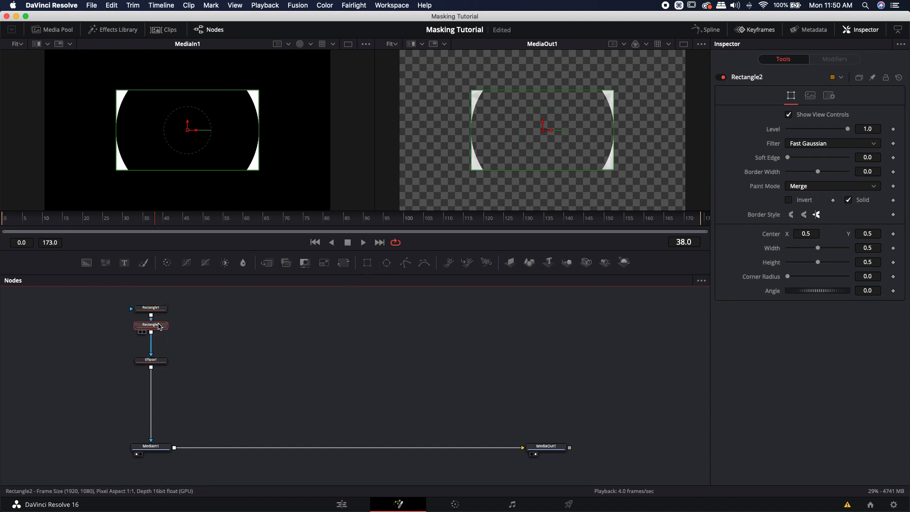
drag(259, 170, 210, 217)
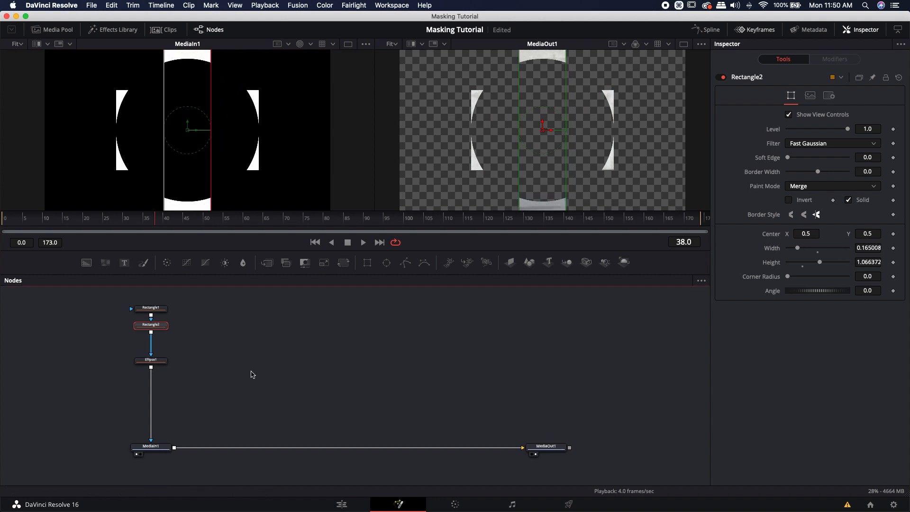
click(252, 372)
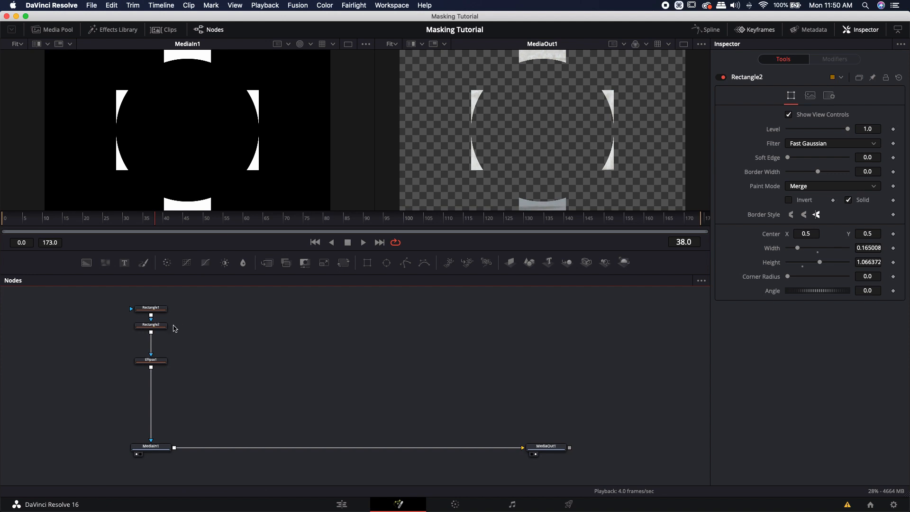
drag(155, 331, 155, 347)
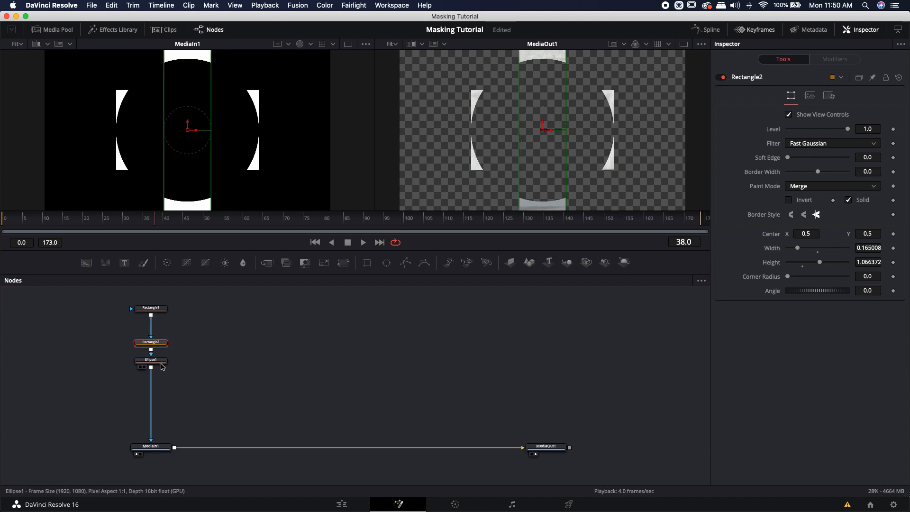
- Insert a third Rectangle mask between Ellipse1 and MediaIn1, reshaped to a horizontal bar about 0.89 wide and 0.21 high
click(159, 362)
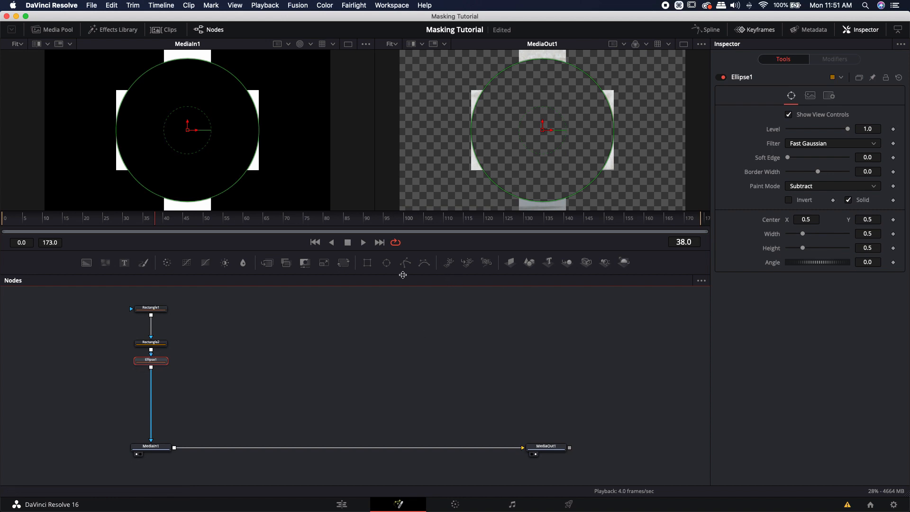
click(366, 264)
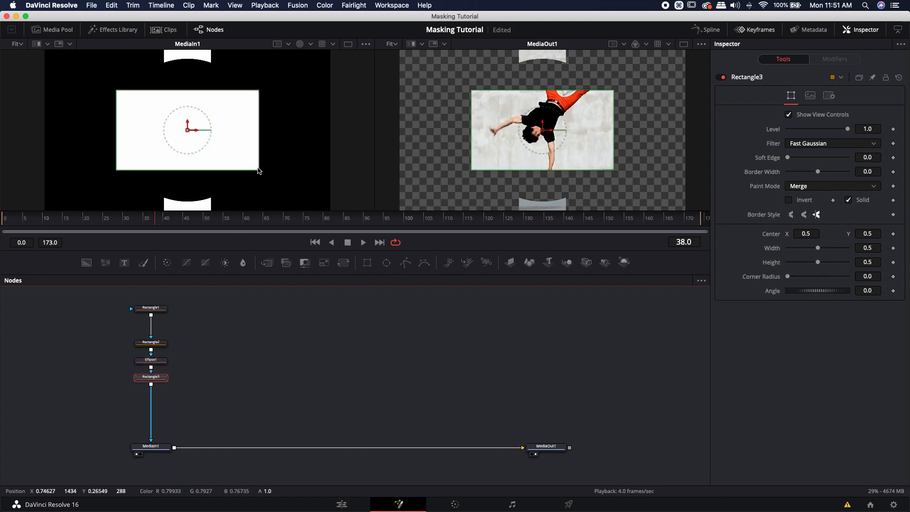
drag(260, 172, 317, 147)
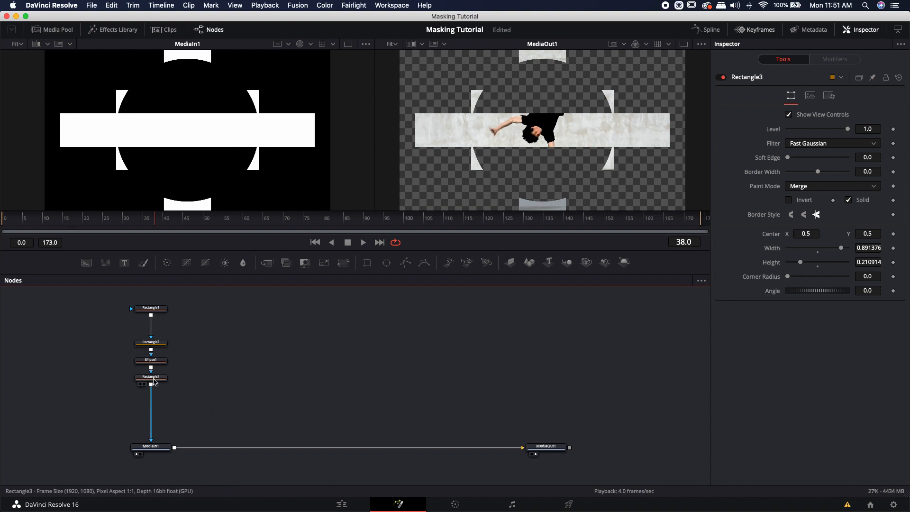
- Keyframe Rectangle3's width and height at frame 0, and shrink the mask to about 0.75 by 0.08 at frame 20
click(152, 378)
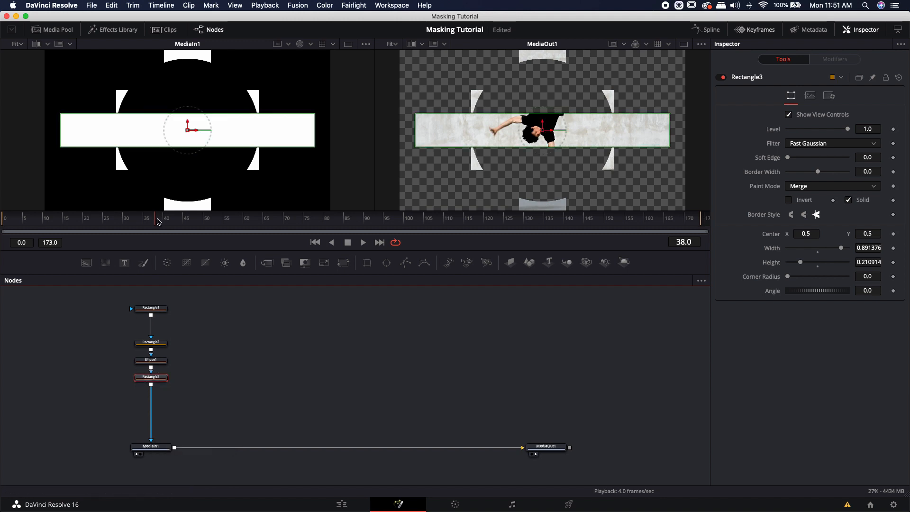
drag(160, 221, 4, 221)
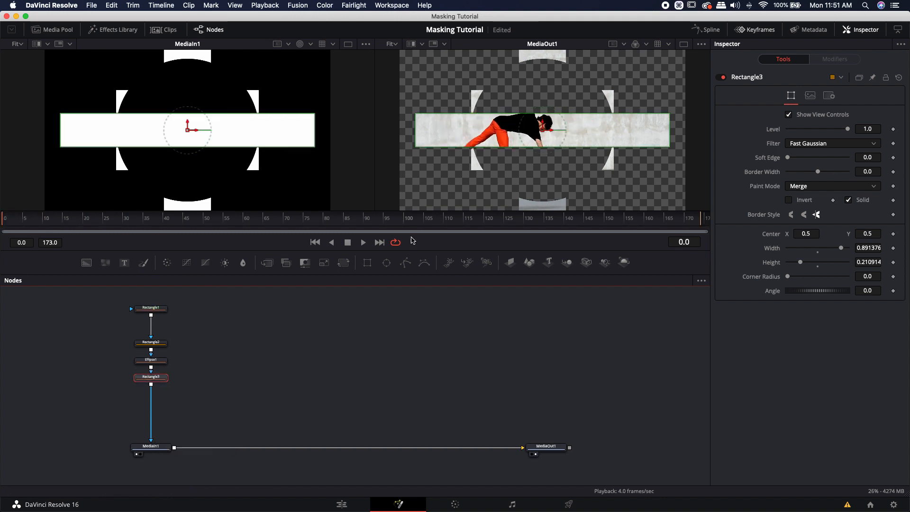
click(893, 248)
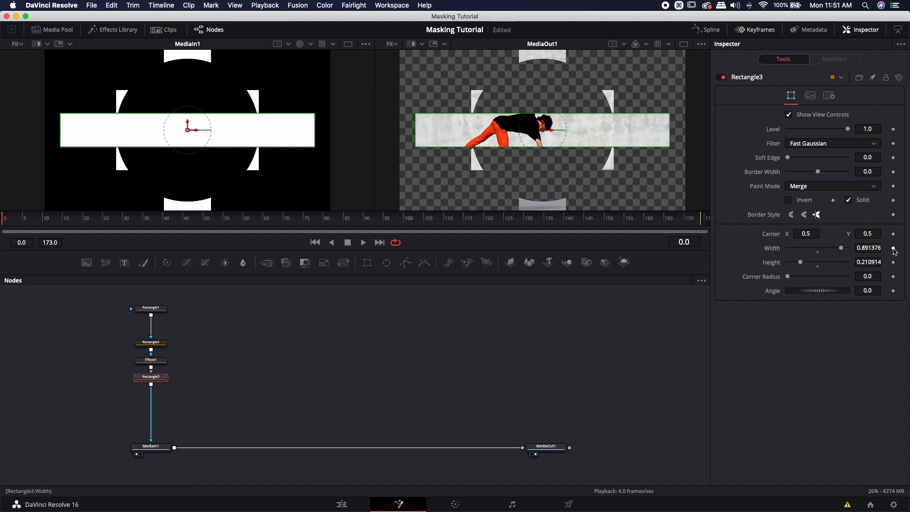
click(893, 262)
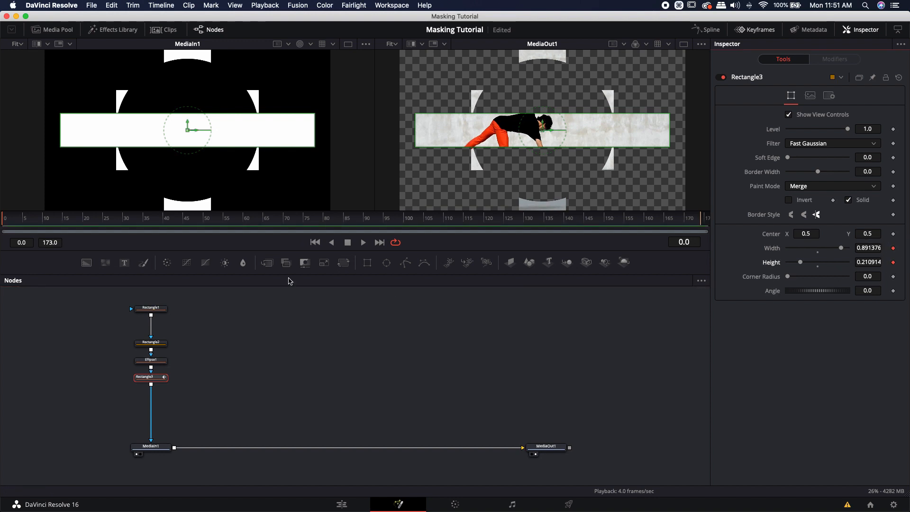
click(83, 219)
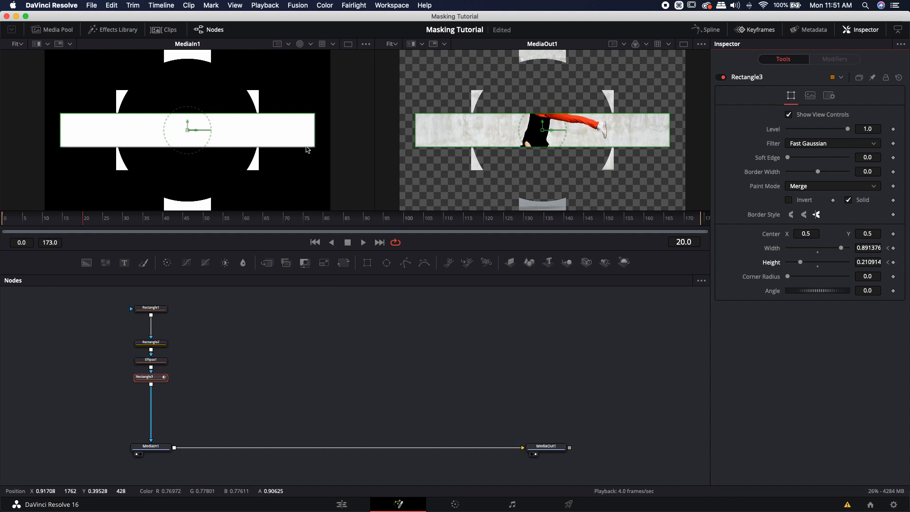
drag(313, 147, 295, 137)
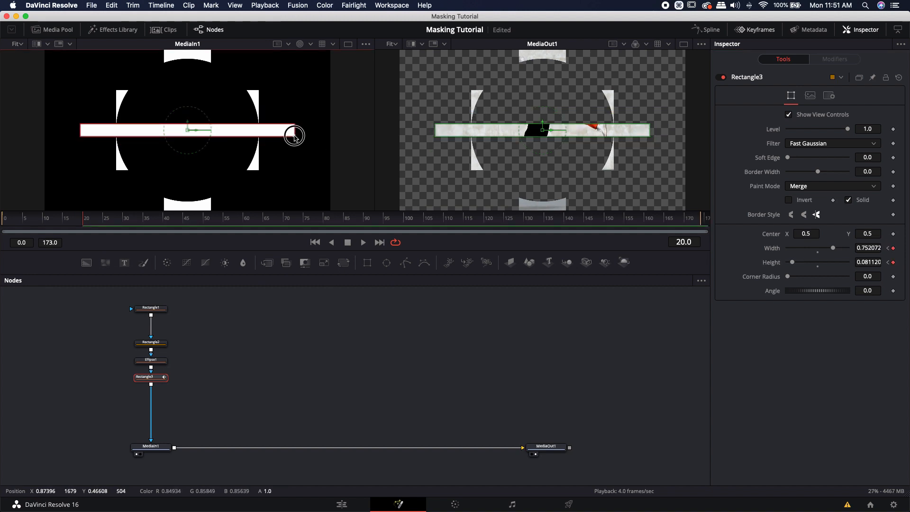
- Return to frame 0 and remove the width and height animation from Rectangle3
drag(83, 219, 3, 219)
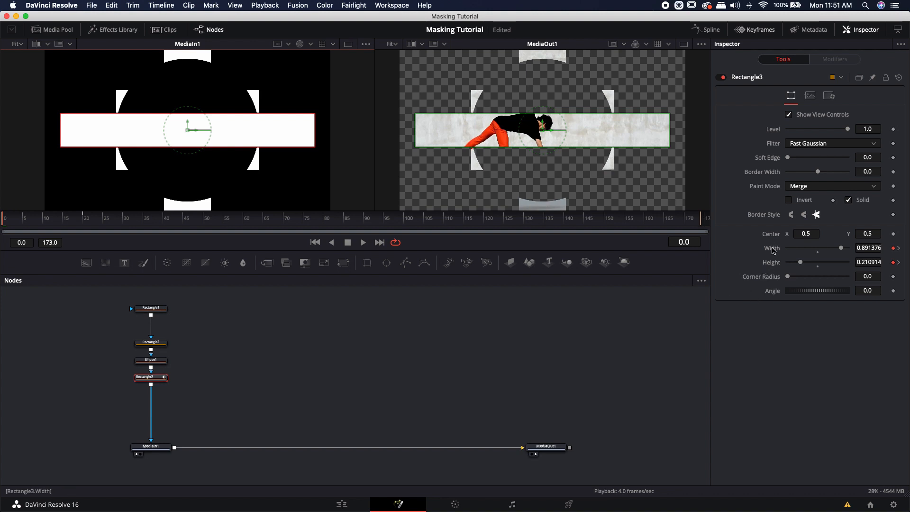
right_click(773, 250)
click(801, 339)
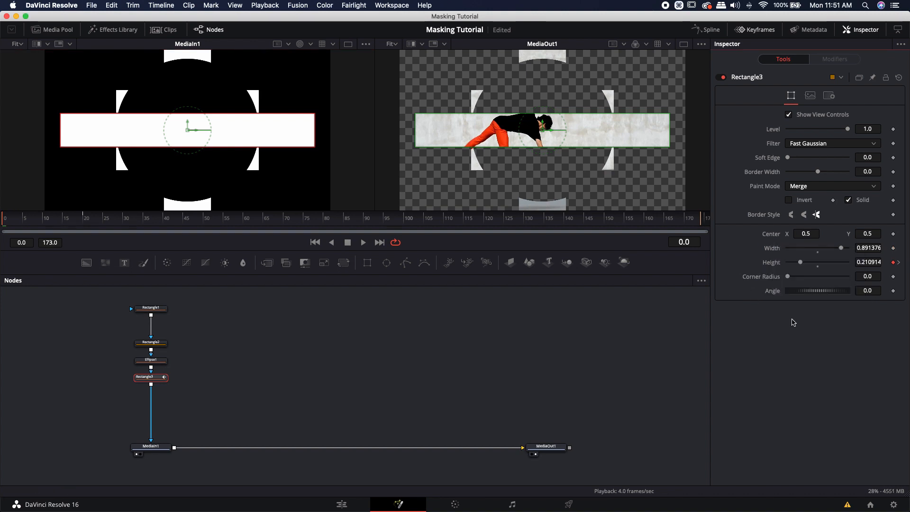
right_click(777, 264)
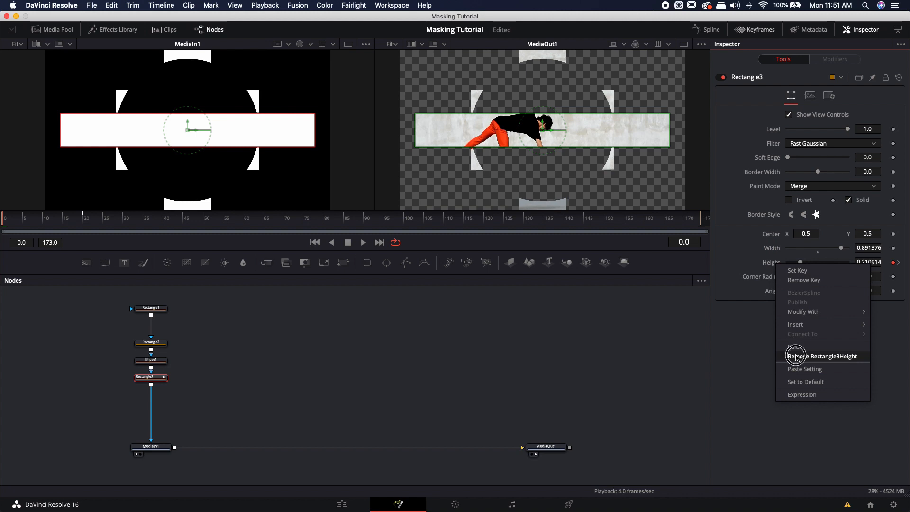
click(796, 357)
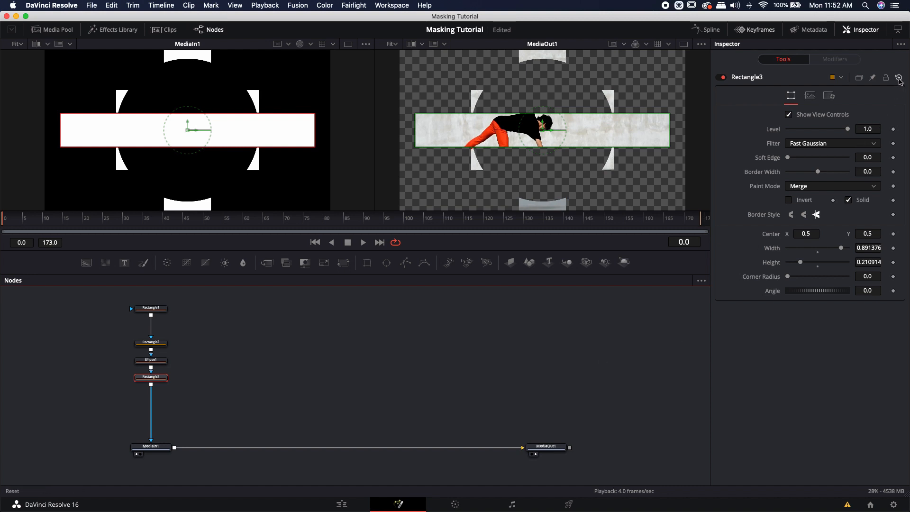
- Rearrange the mask nodes with Ellipse1, Rectangle2 and Rectangle1 in a horizontal row above Rectangle3
click(327, 369)
drag(241, 370, 369, 363)
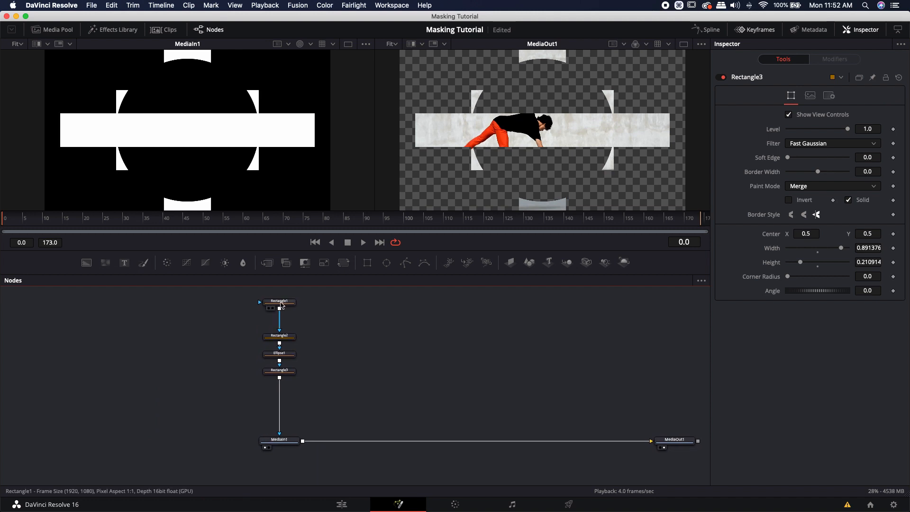
drag(281, 304, 413, 339)
drag(290, 337, 371, 337)
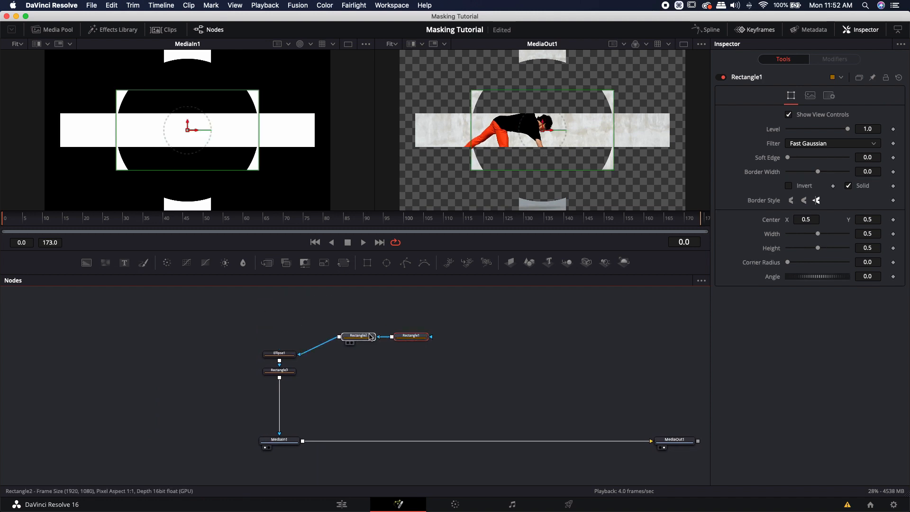
drag(279, 354, 280, 337)
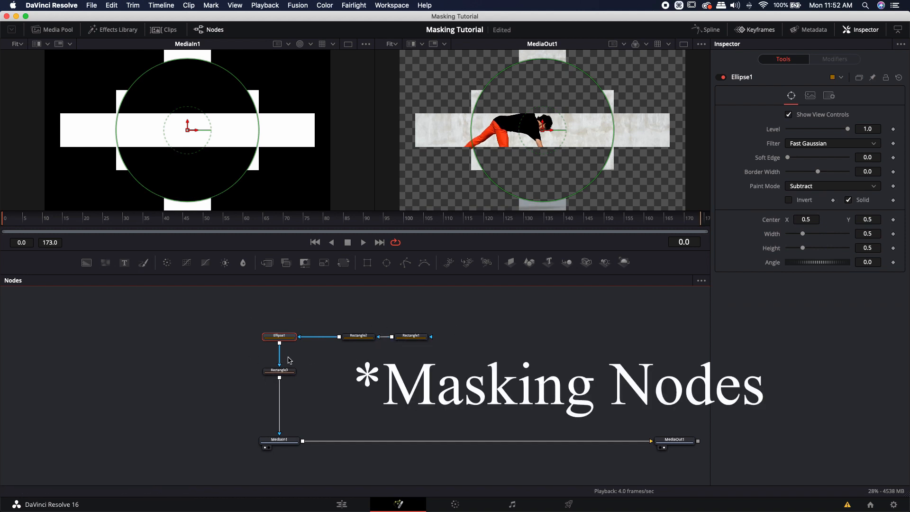
- Reorder the mask row so Rectangle1 and Rectangle2 sit on the left of Ellipse1, feeding into it
drag(358, 336, 200, 336)
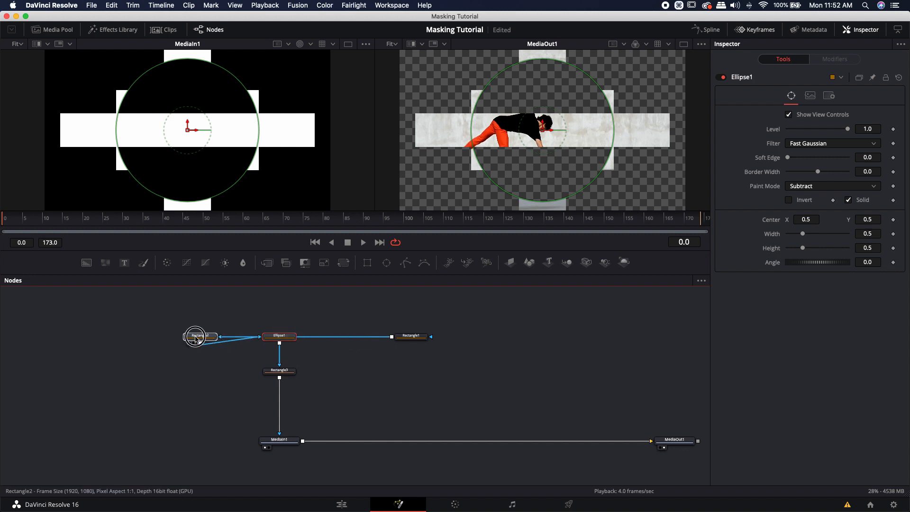
drag(401, 342, 138, 342)
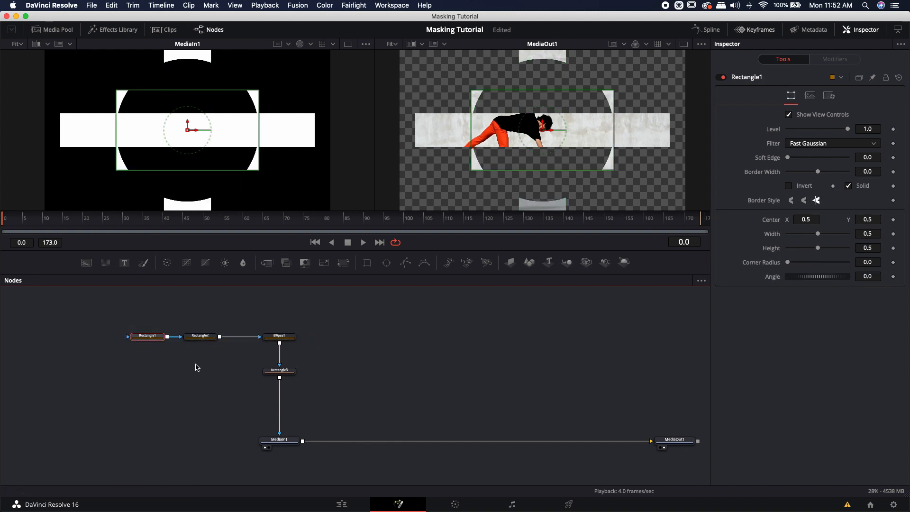
drag(377, 322, 191, 362)
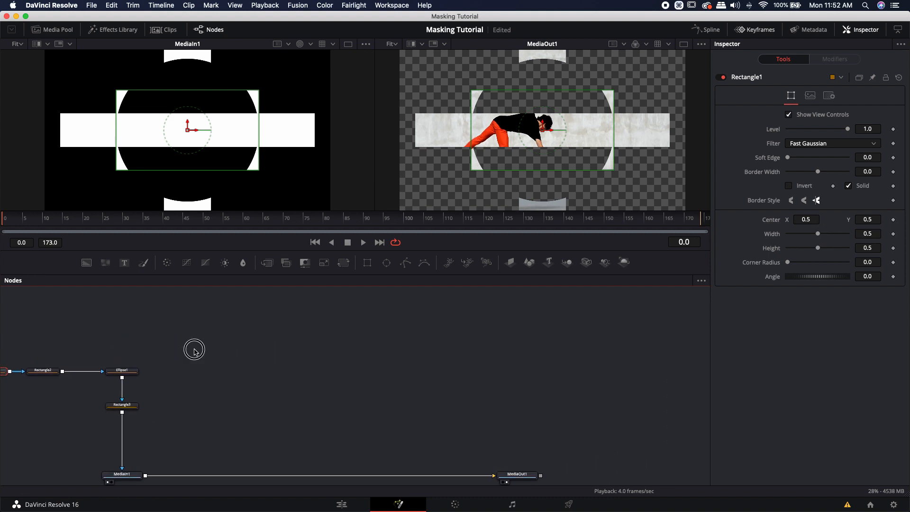
- Add a chain of four Rectangle masks in empty node graph space without attaching it to the clip, and delete the whole chain
click(194, 350)
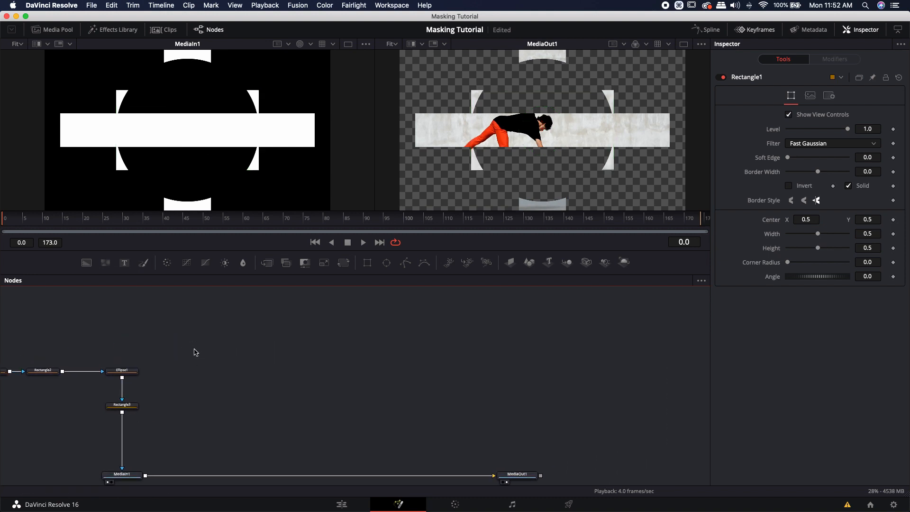
click(368, 263)
click(367, 263)
click(367, 263)
click(367, 263)
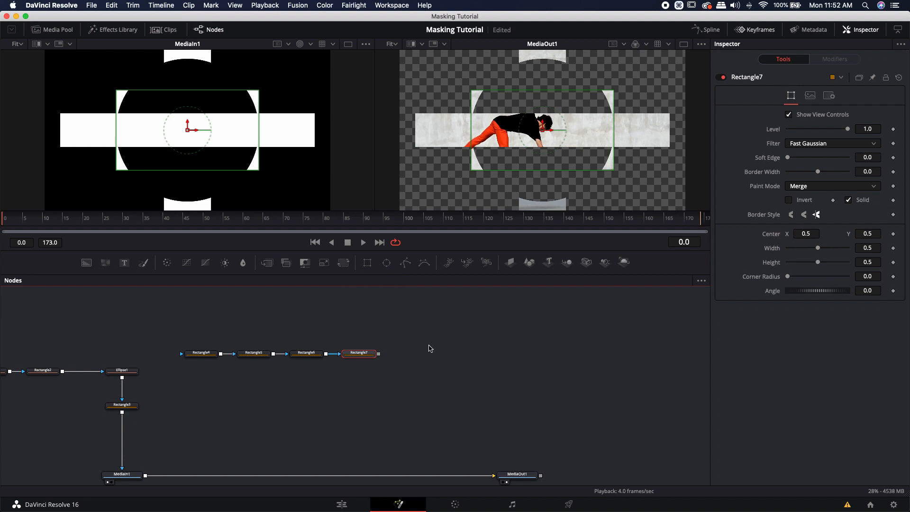
drag(187, 344, 441, 387)
key(BackSpace)
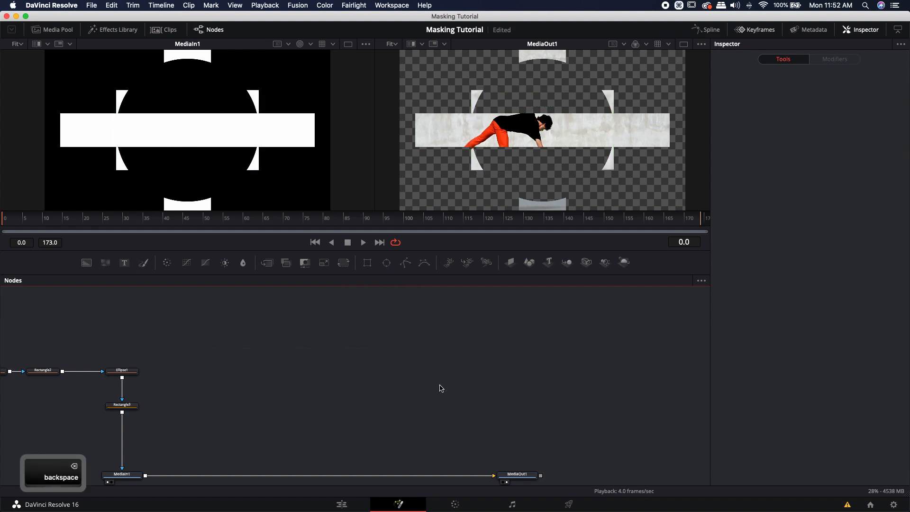
- Disconnect Rectangle3 from MediaIn1 and delete all four mask nodes
drag(258, 397, 422, 409)
drag(355, 431, 278, 370)
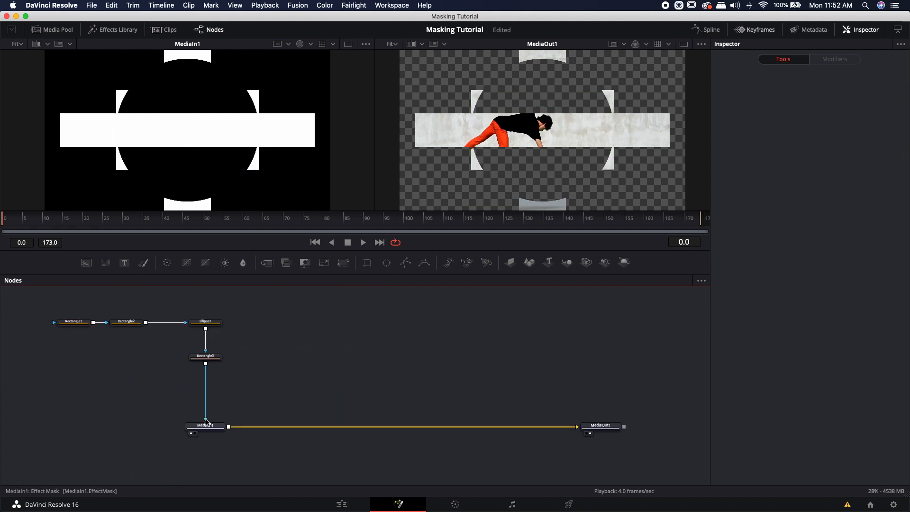
click(205, 406)
drag(51, 309, 247, 380)
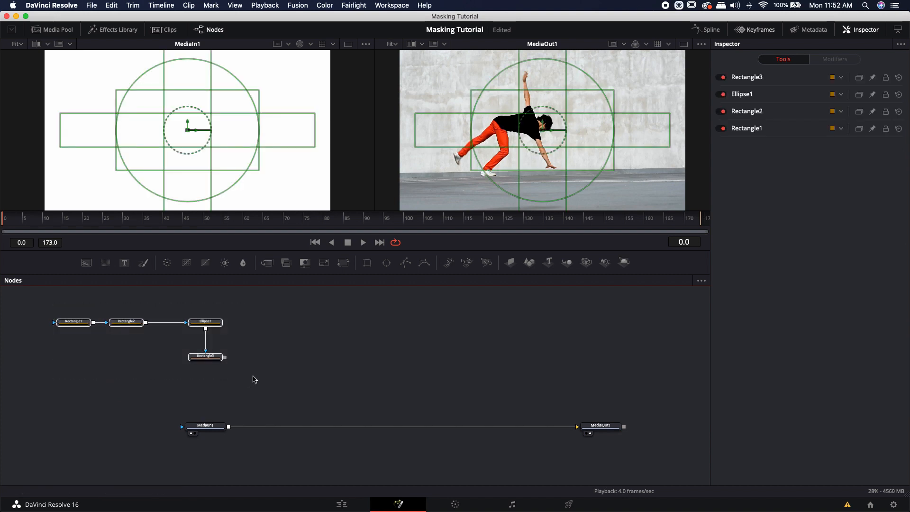
key(BackSpace)
- Attach a chain of five Rectangle masks to MediaIn1 and delete all five
click(207, 426)
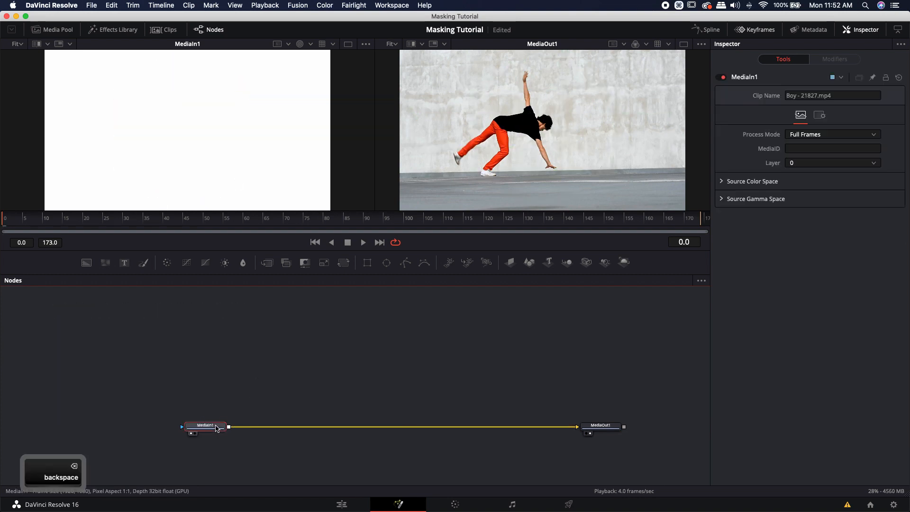
click(367, 262)
click(369, 264)
click(369, 263)
click(369, 263)
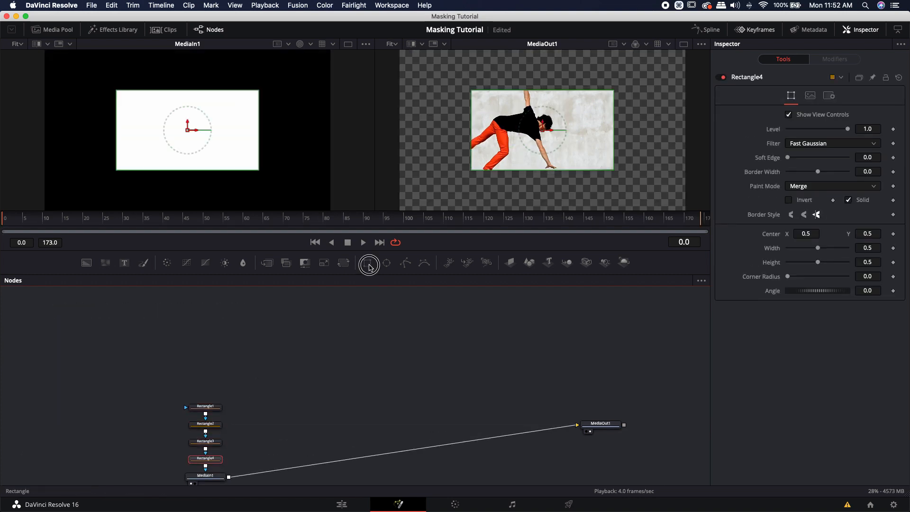
click(369, 263)
drag(347, 382, 366, 334)
drag(169, 322, 290, 419)
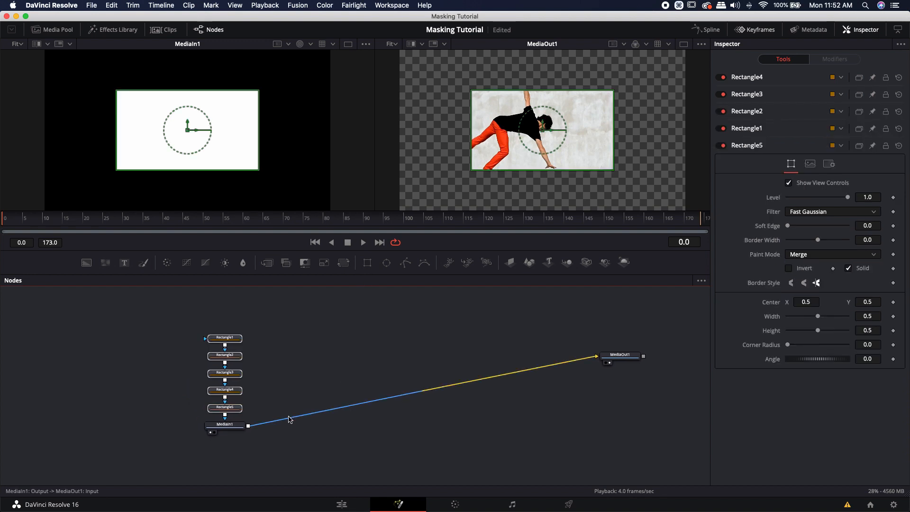
key(BackSpace)
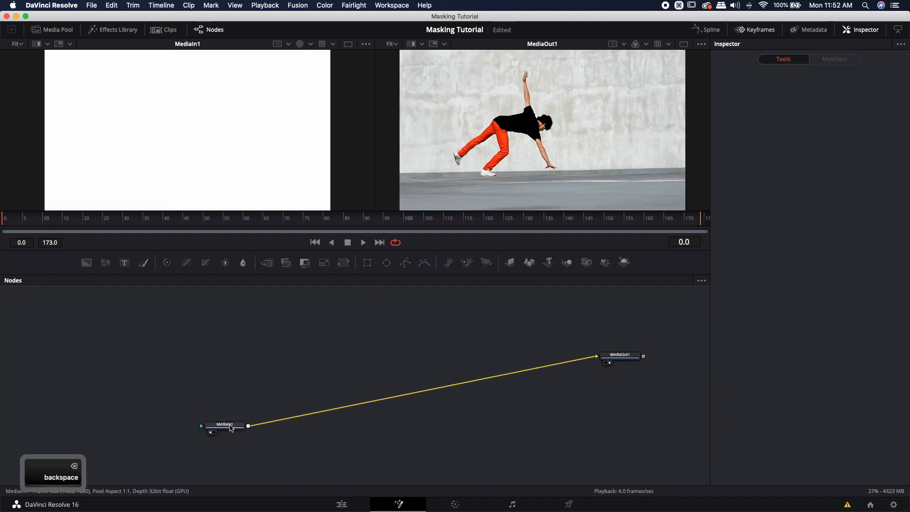
- Level MediaIn1 with MediaOut1, and add an unattached Rectangle mask and Ellipse mask above it, each shown in its own viewer
drag(230, 428, 229, 359)
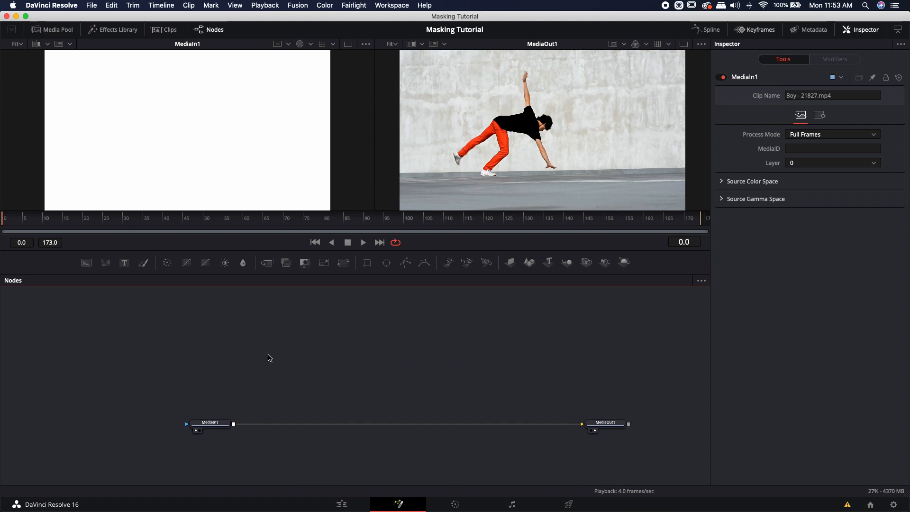
click(367, 262)
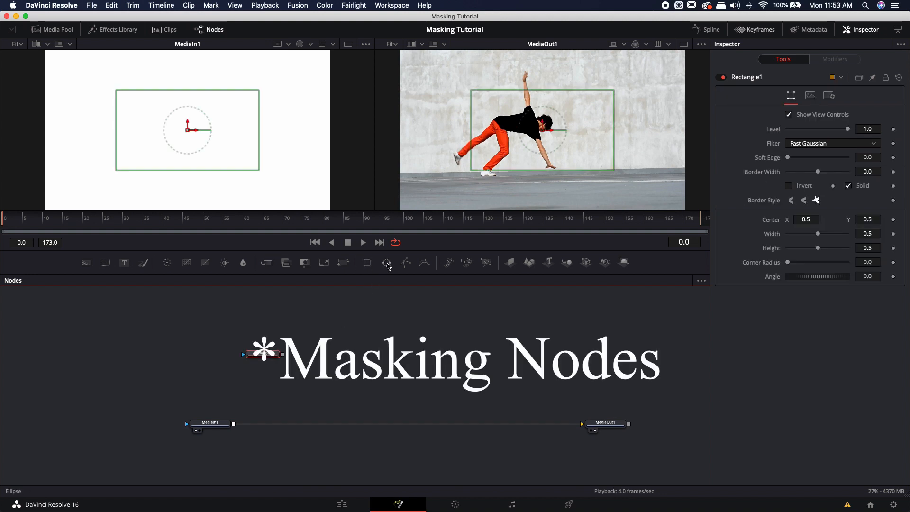
click(386, 263)
drag(265, 344, 247, 351)
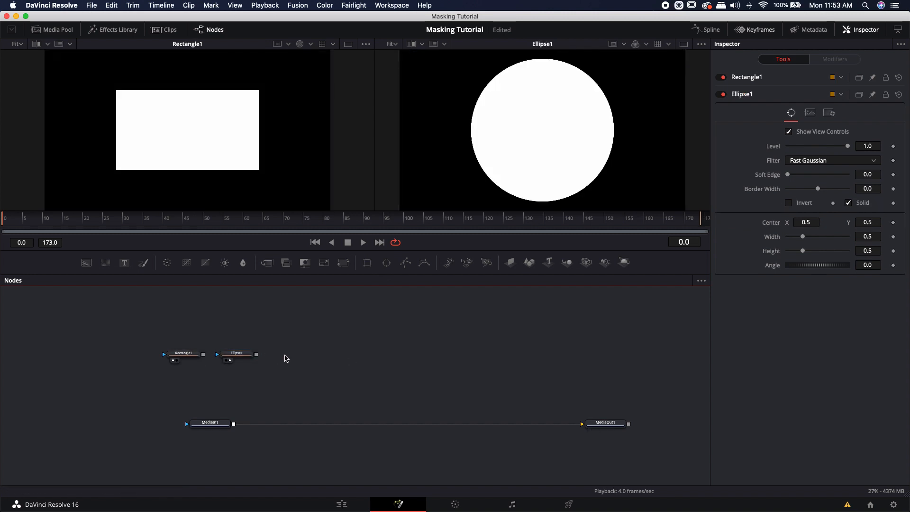
drag(285, 355, 278, 364)
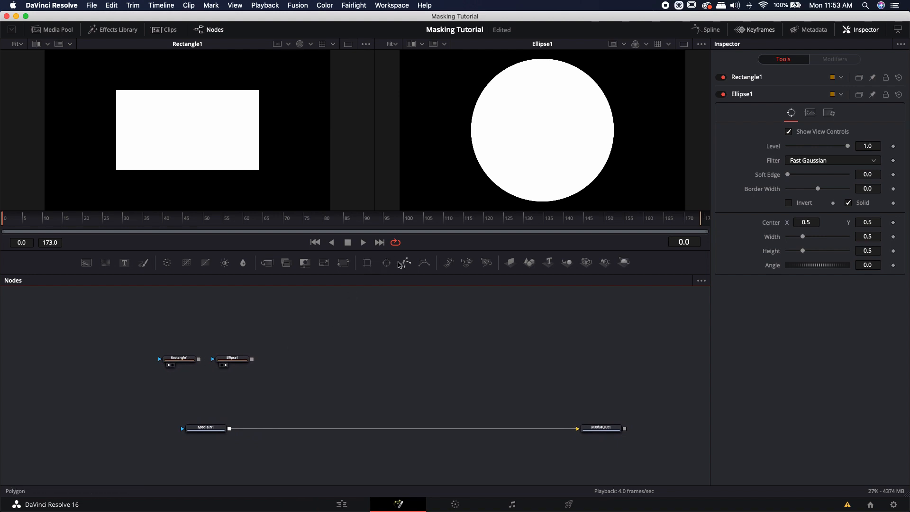
- Try shrinking Rectangle1 to about 0.457 wide and 0.331 high, and reset its width and height to 0.5
click(189, 358)
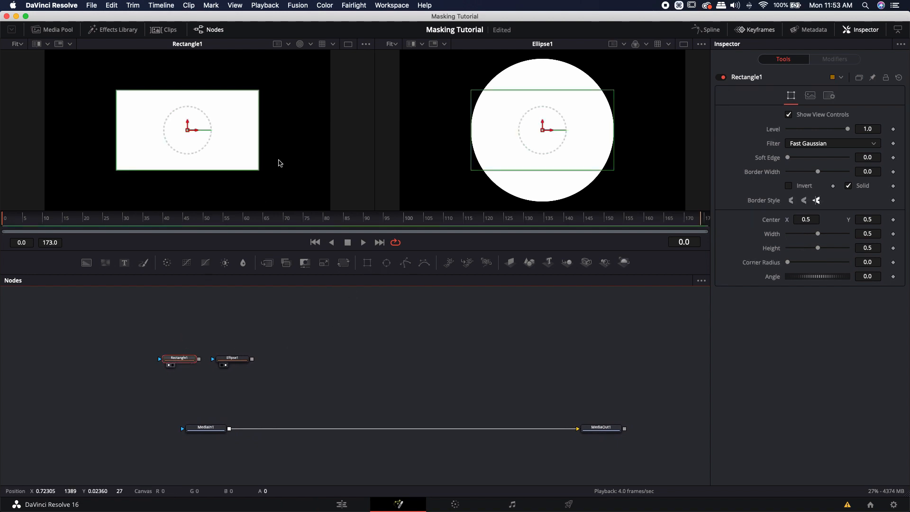
drag(260, 174, 226, 155)
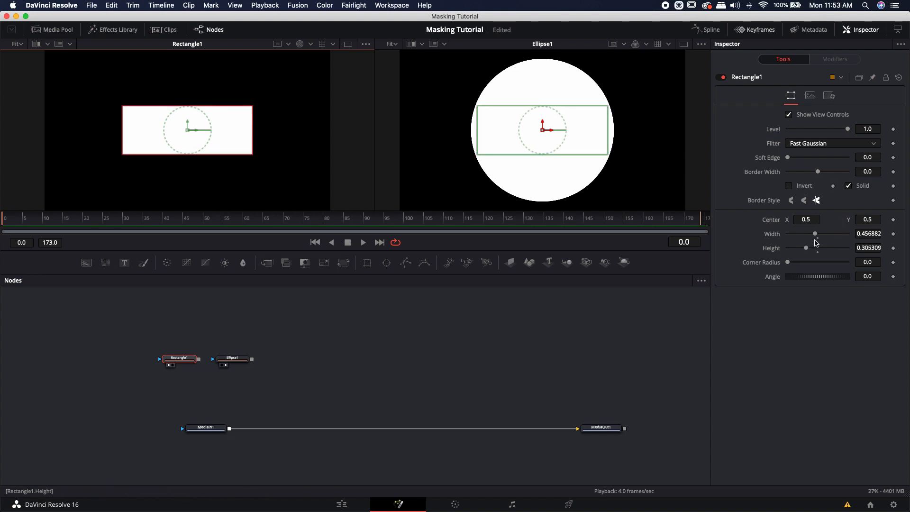
drag(816, 233, 809, 248)
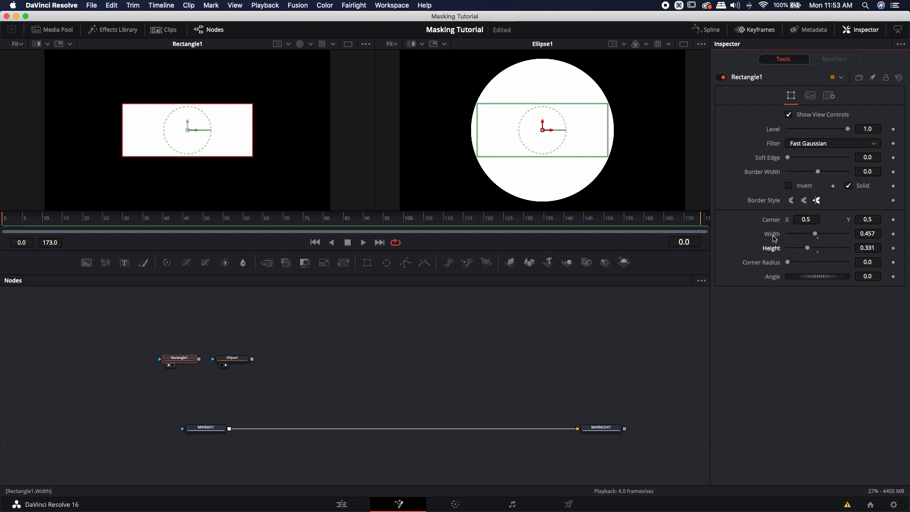
double_click(773, 234)
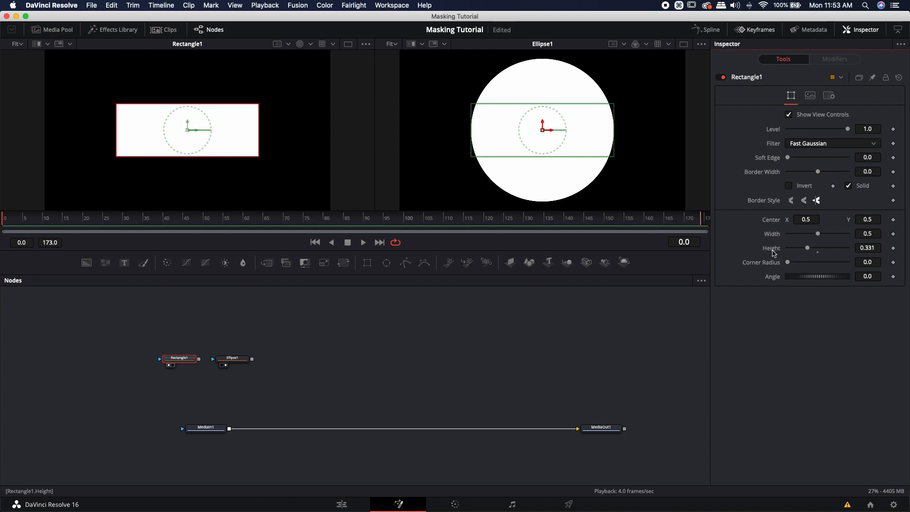
double_click(773, 248)
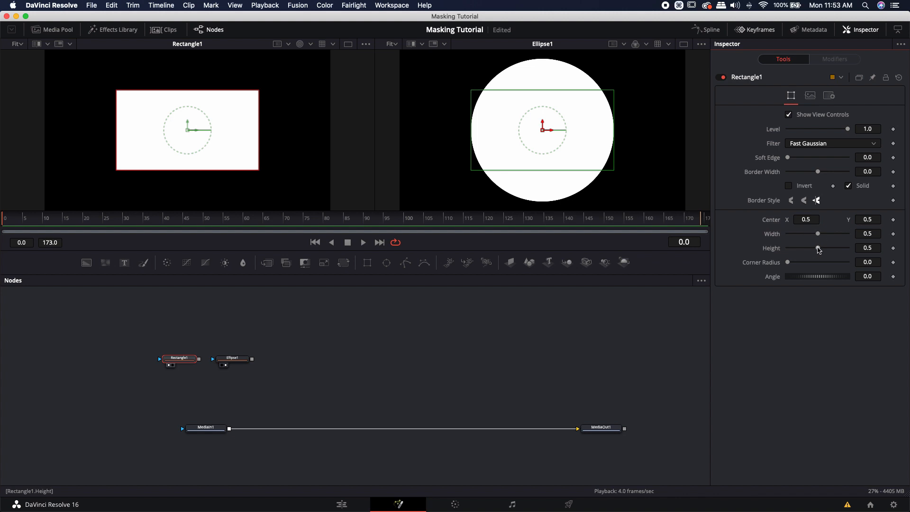
- Try a height of 0.362 and an angle of 2.6 on Rectangle1, restoring the height to 0.5 and the angle to 0
drag(818, 250, 814, 256)
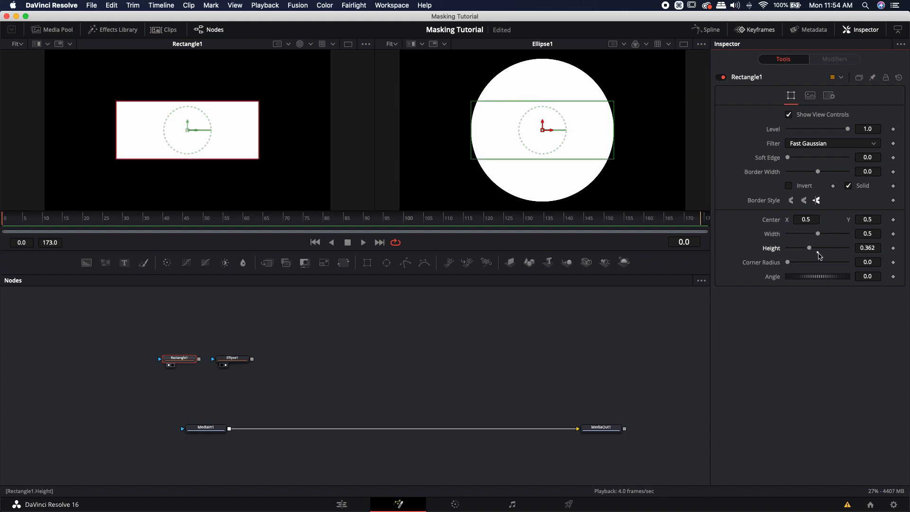
click(818, 253)
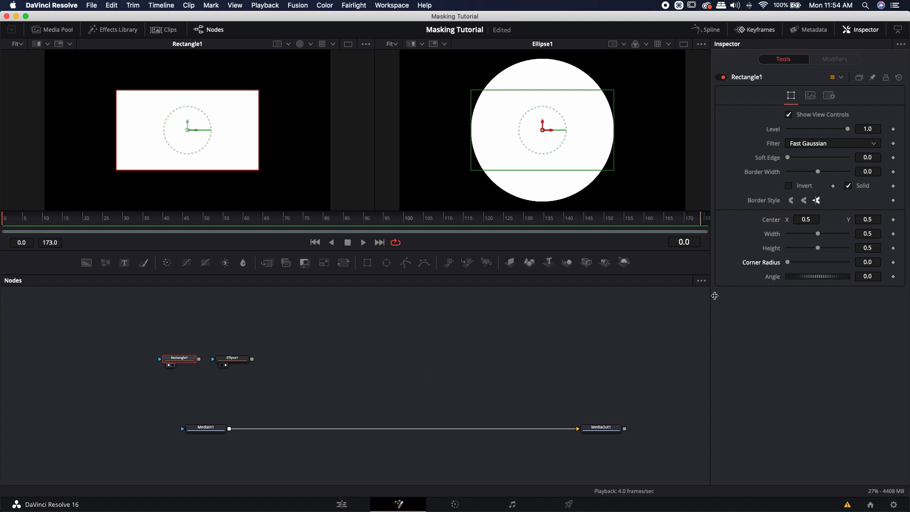
drag(816, 277, 818, 277)
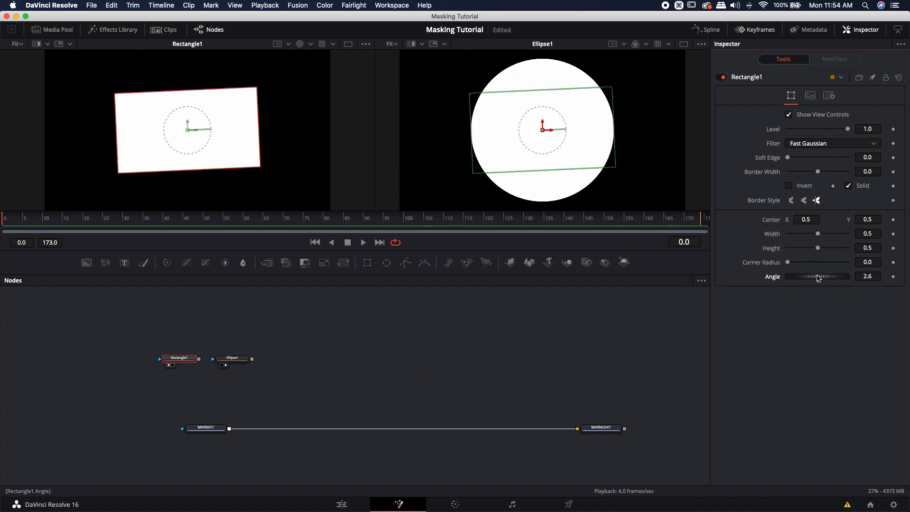
key(super+z)
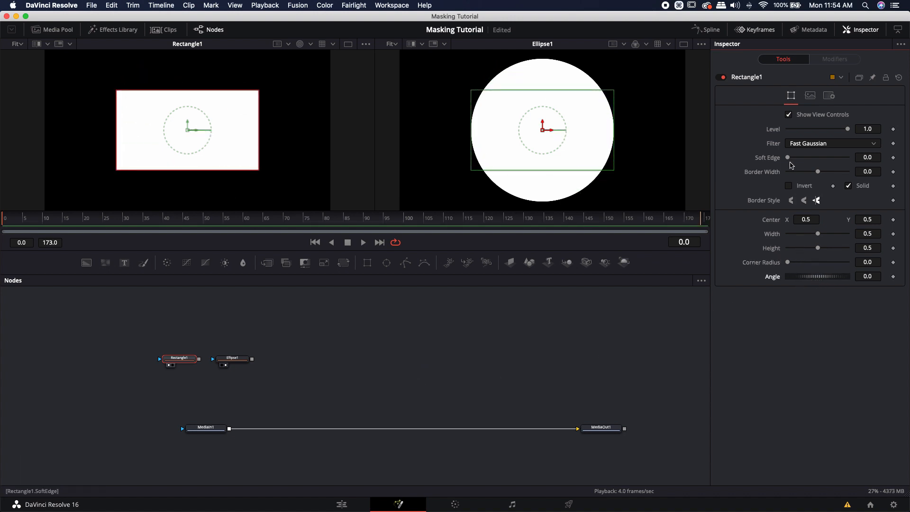
- Try a soft edge of about 0.087 on Rectangle1, explore its filter and level settings, and restore the soft edge to 0
drag(789, 159, 814, 158)
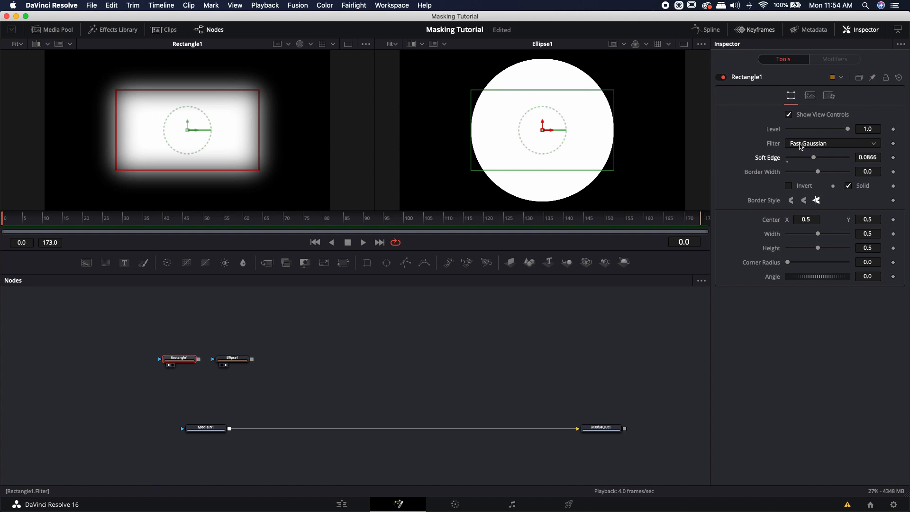
click(801, 146)
click(801, 198)
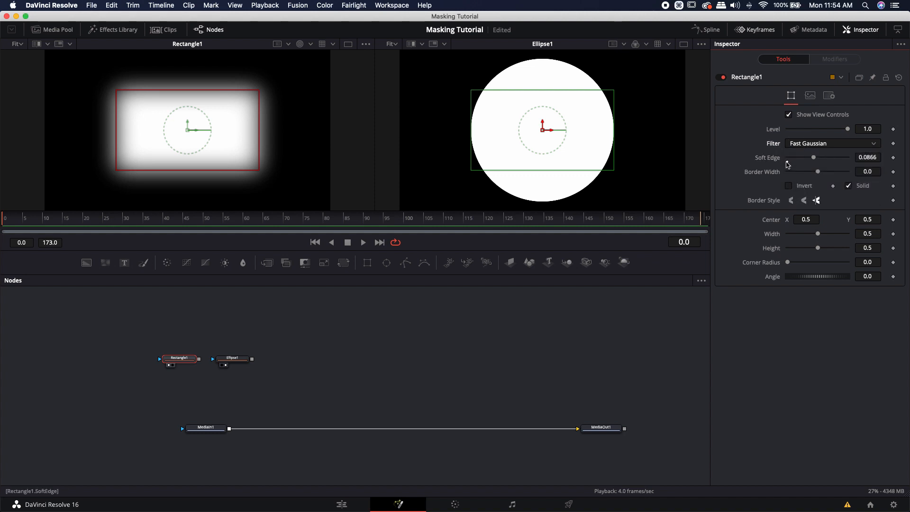
double_click(787, 163)
drag(847, 132, 867, 128)
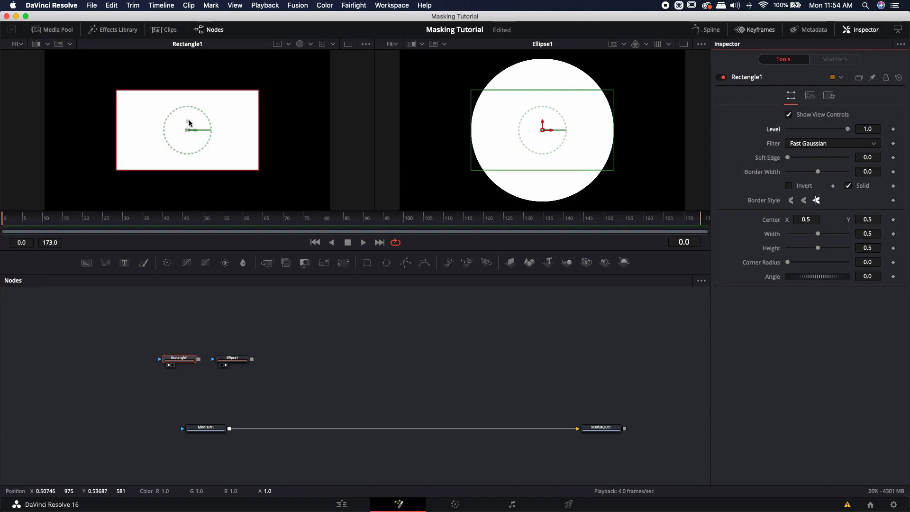
- Shift Rectangle1 slightly downward to a center Y of about 0.488, and switch its Invert option on and back off
mouse_move(187, 130)
mouse_down()
mouse_move(196, 132)
mouse_move(1, 39)
mouse_move(186, 104)
mouse_move(188, 132)
mouse_up()
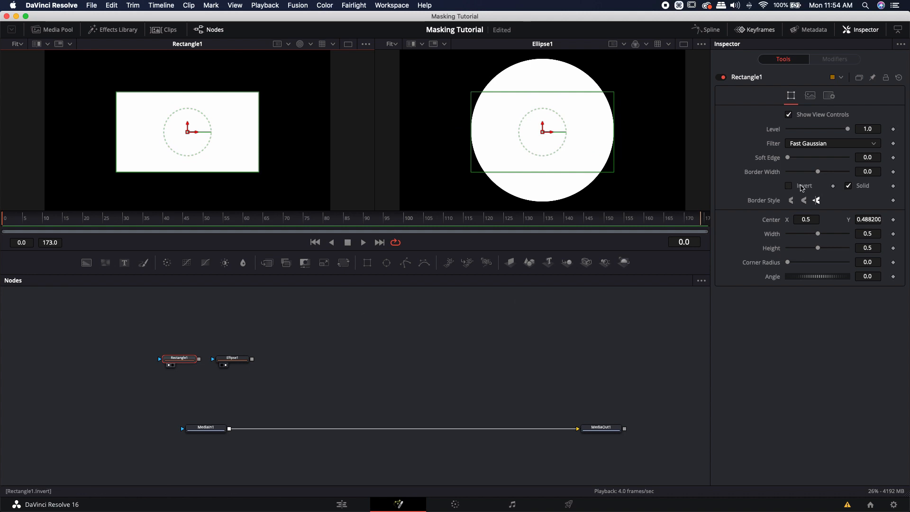
click(790, 186)
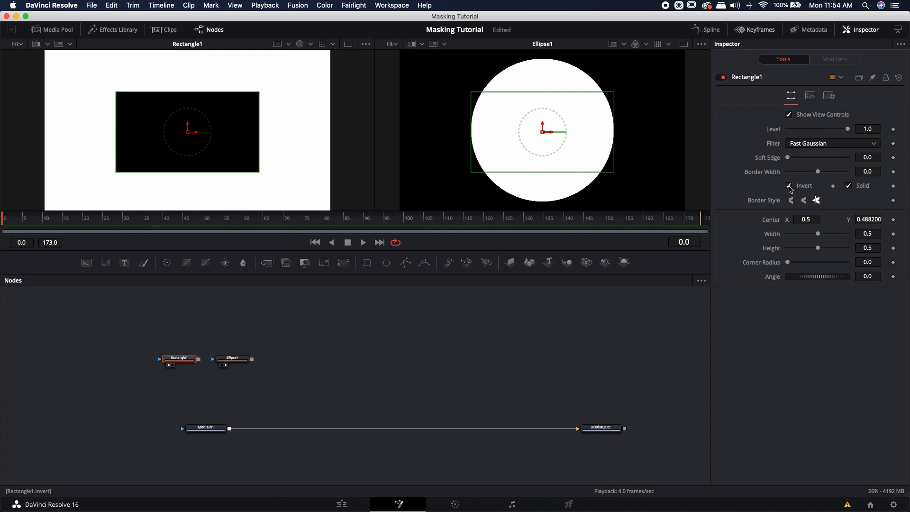
click(789, 187)
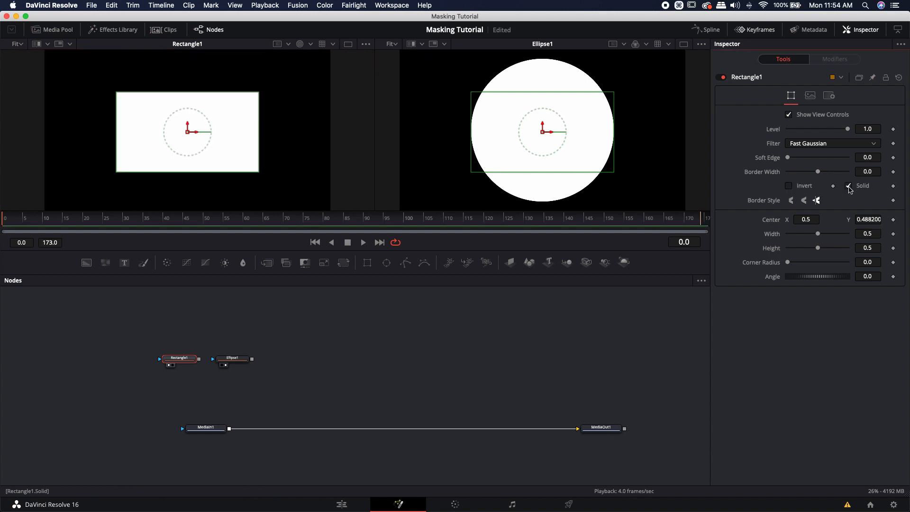
- Turn off Solid for Rectangle1, try a border width of 0.016 and a position of 0.181, and return both to 0
click(848, 186)
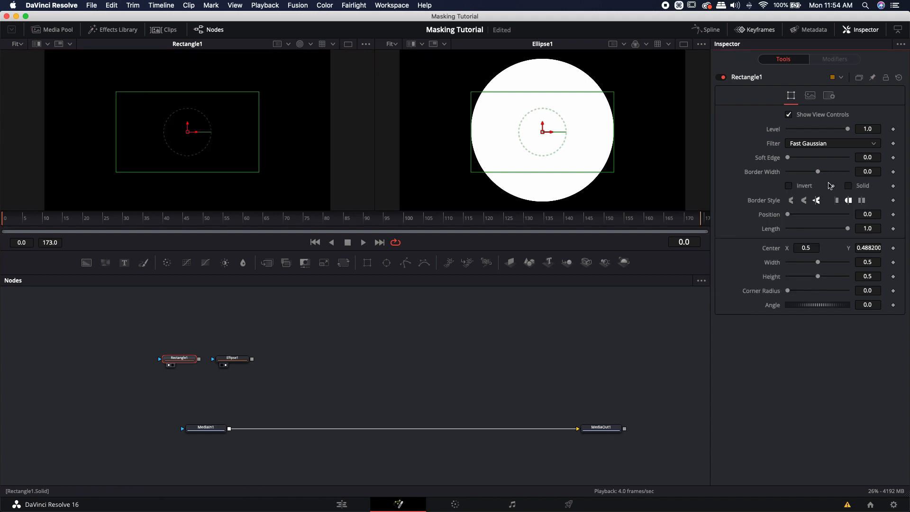
drag(818, 173, 821, 172)
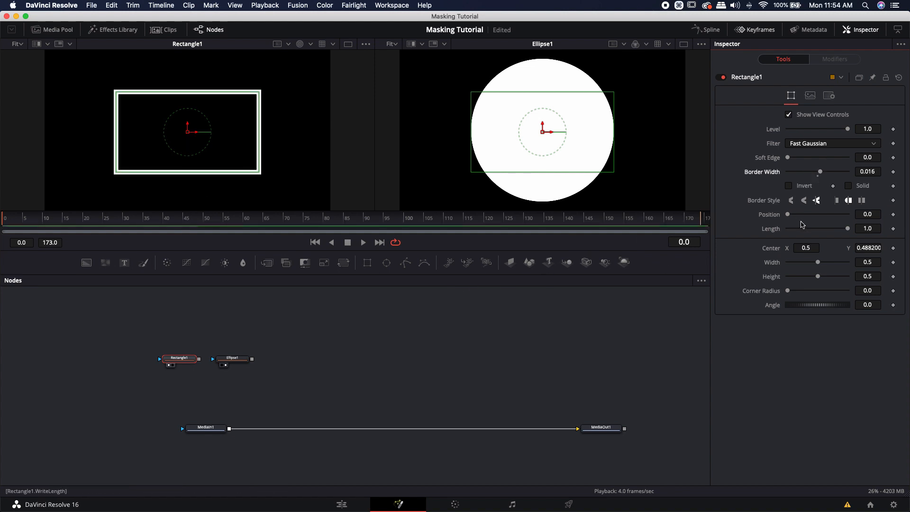
mouse_move(787, 214)
mouse_down()
mouse_move(829, 229)
mouse_move(811, 228)
mouse_move(849, 229)
mouse_up()
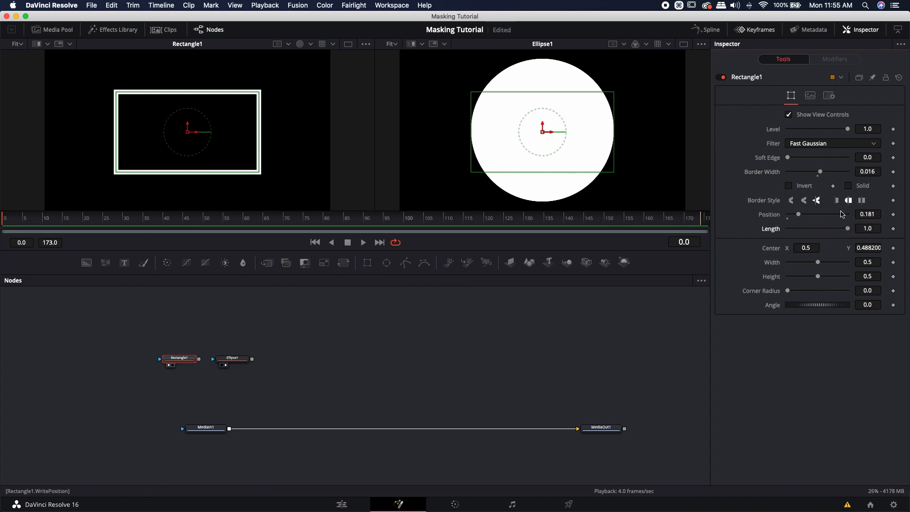
drag(799, 214, 767, 215)
drag(819, 171, 817, 172)
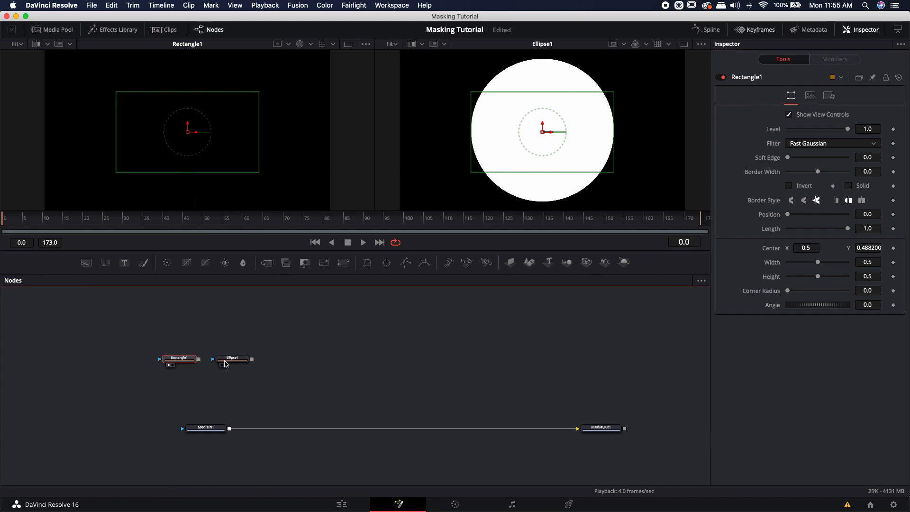
- Turn Solid back on for Rectangle1 and move Ellipse1 farther away from it in the node graph
click(848, 185)
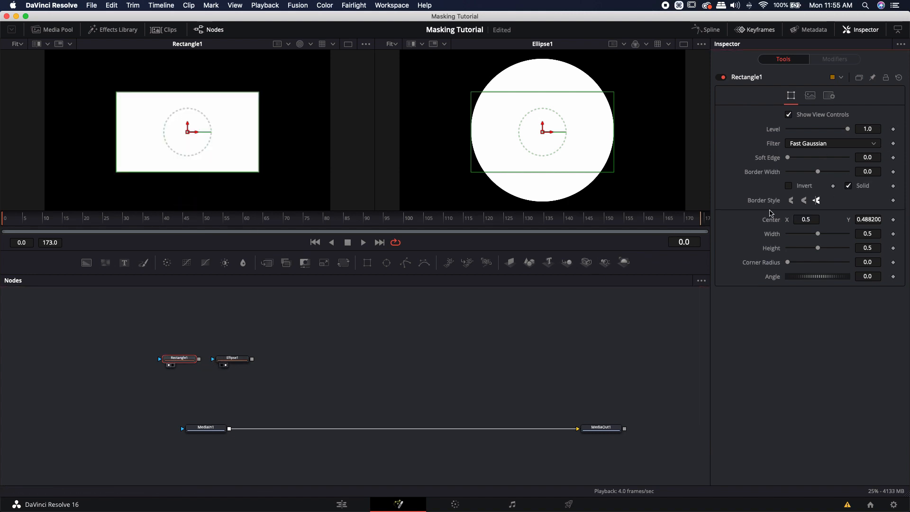
drag(280, 363, 189, 358)
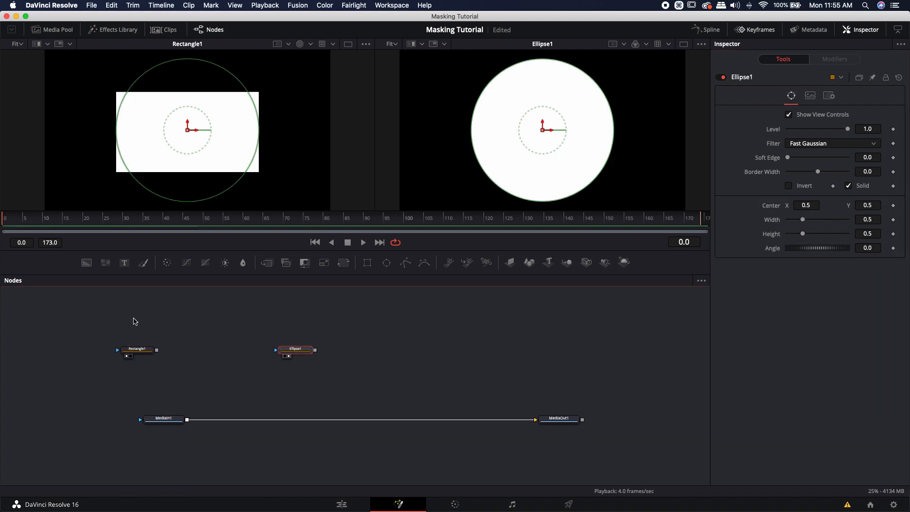
- Add a red Background node, mask it with Rectangle1, and display it in the first viewer in color instead of alpha
drag(86, 262, 200, 326)
drag(852, 206, 906, 138)
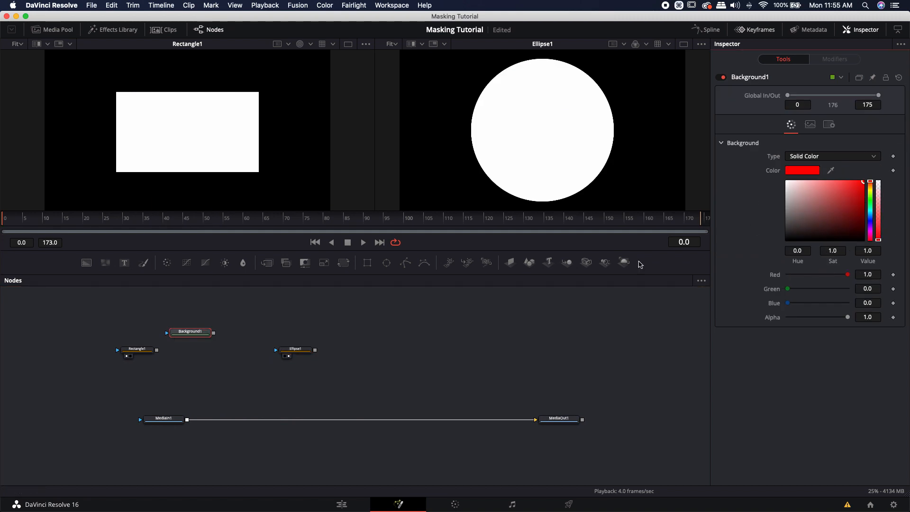
drag(138, 348, 214, 186)
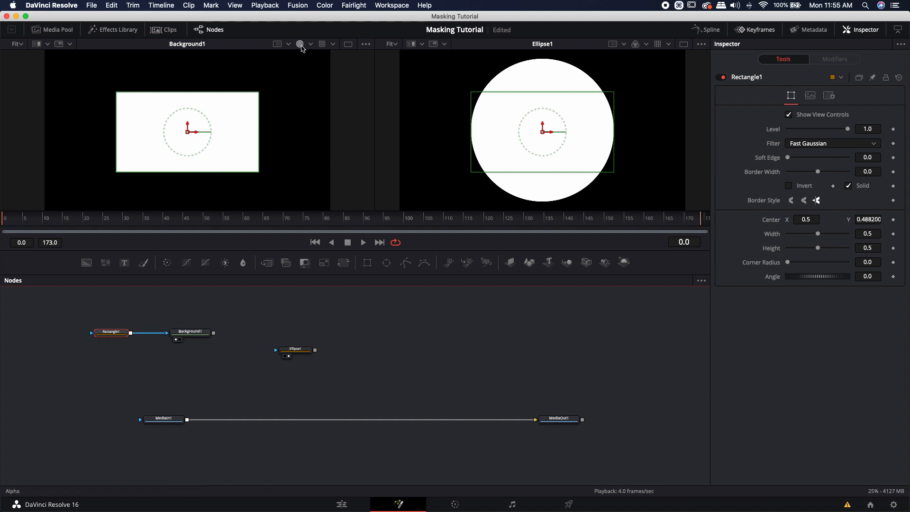
click(300, 44)
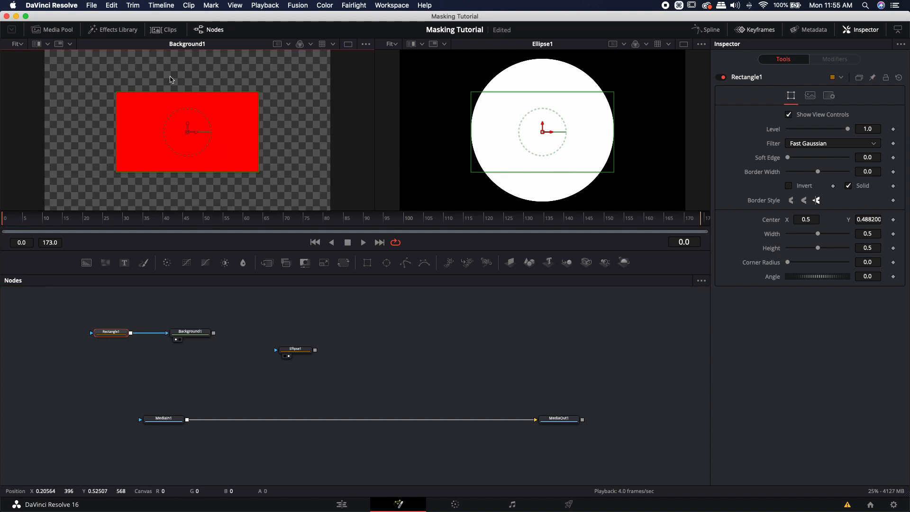
- Reshape Rectangle1 on the red background to a width of about 0.168 and a height of about 0.742
click(189, 332)
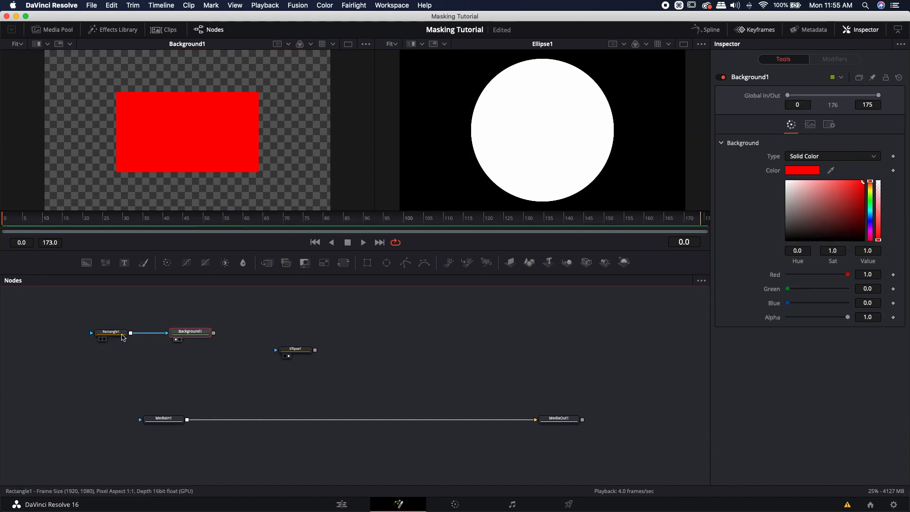
click(122, 335)
drag(259, 176, 212, 192)
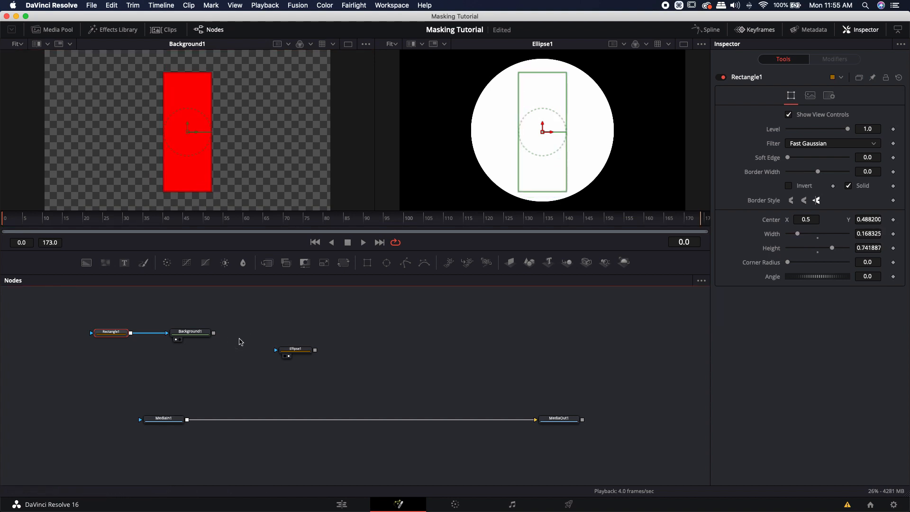
drag(239, 336, 240, 321)
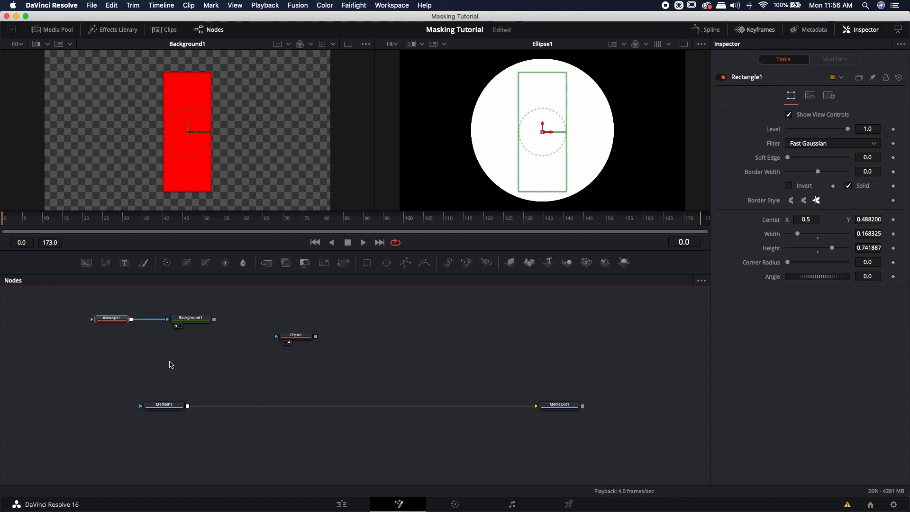
drag(161, 355, 160, 360)
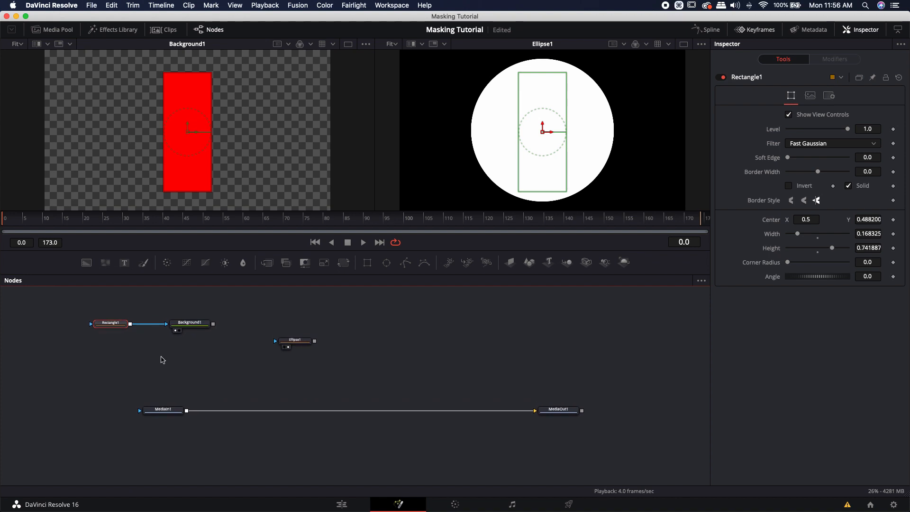
- Delete the Rectangle1 and Background1 nodes
drag(95, 311, 214, 364)
key(BackSpace)
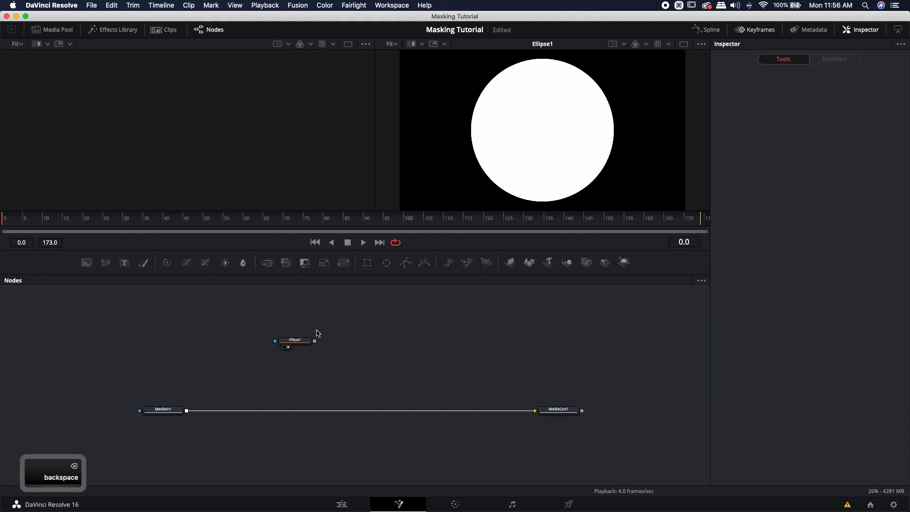
click(357, 294)
- Scale Ellipse1 to about 0.52, try a width of about 0.453 and a height of about 0.416, and undo both trials
click(487, 148)
drag(572, 178, 591, 185)
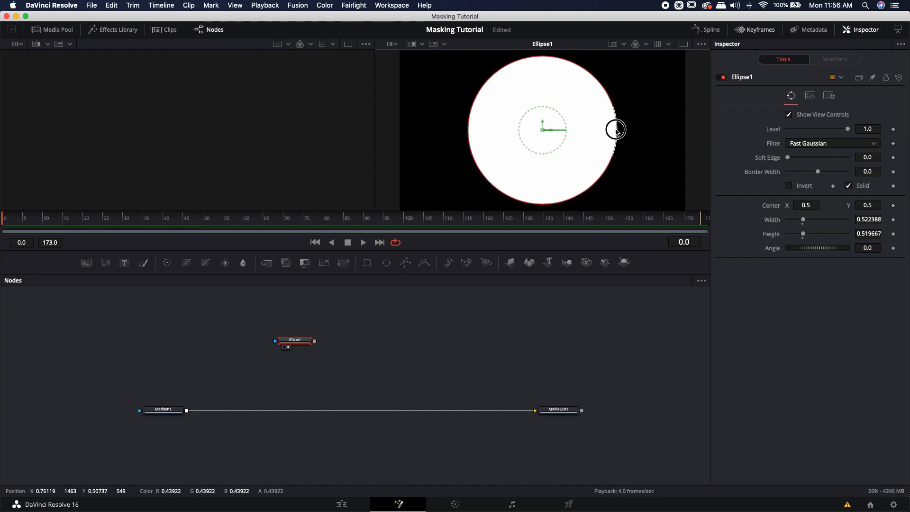
mouse_move(616, 128)
mouse_down()
mouse_move(591, 129)
mouse_move(607, 128)
mouse_up()
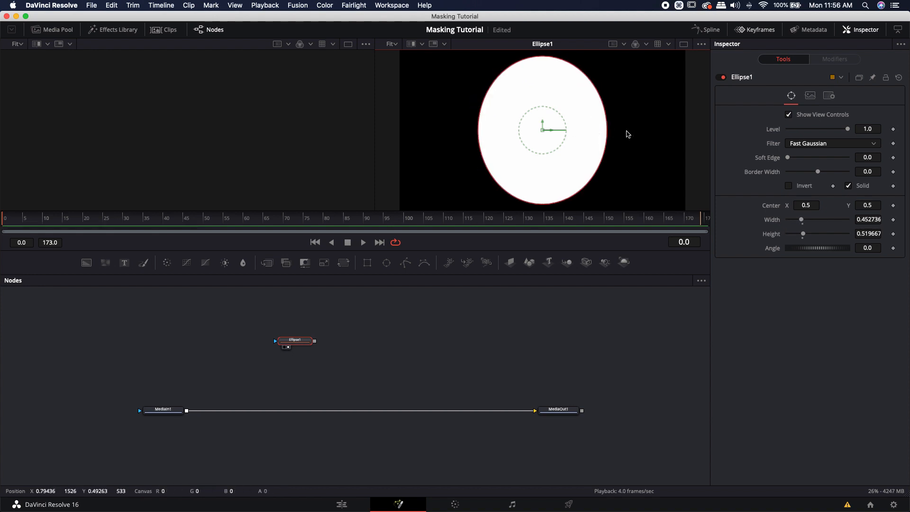
key(super+z)
drag(538, 61, 541, 69)
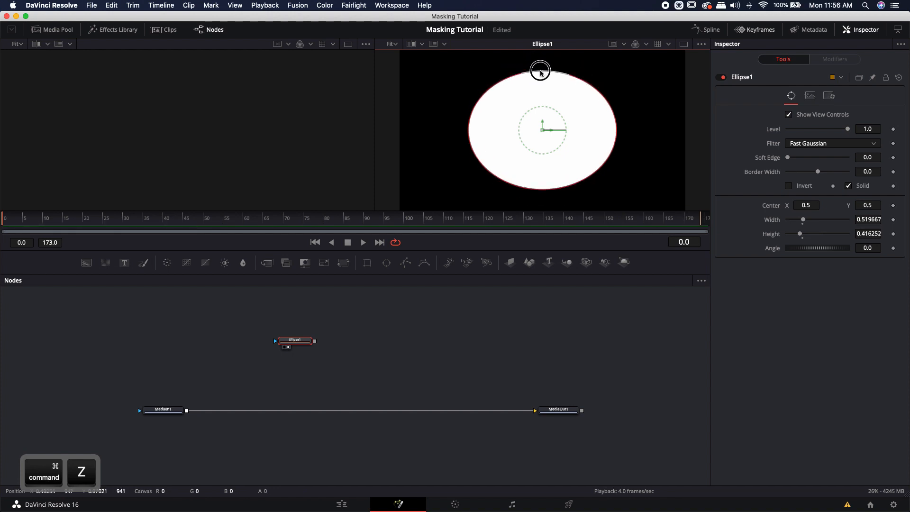
key(super+z)
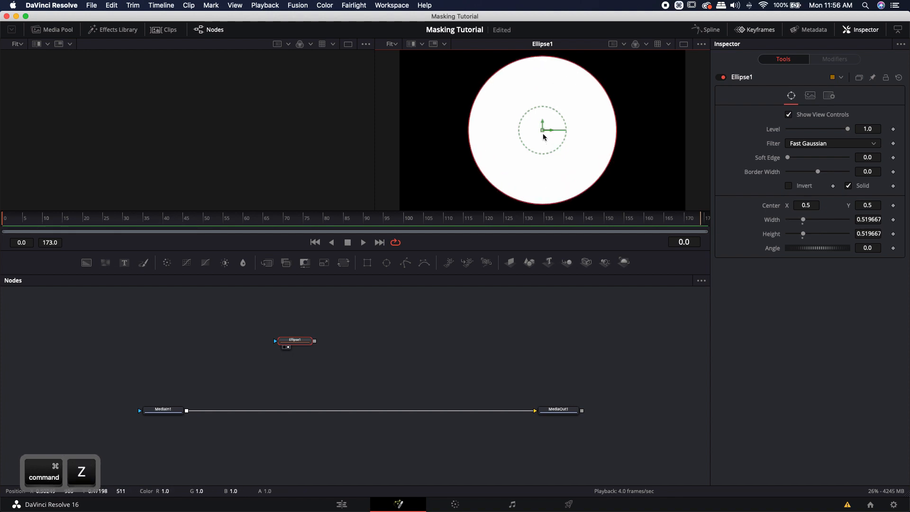
- Try an off-center position for Ellipse1, reset its center to 0.5, 0.5, and try other size and angle settings, undoing them
drag(542, 136, 554, 118)
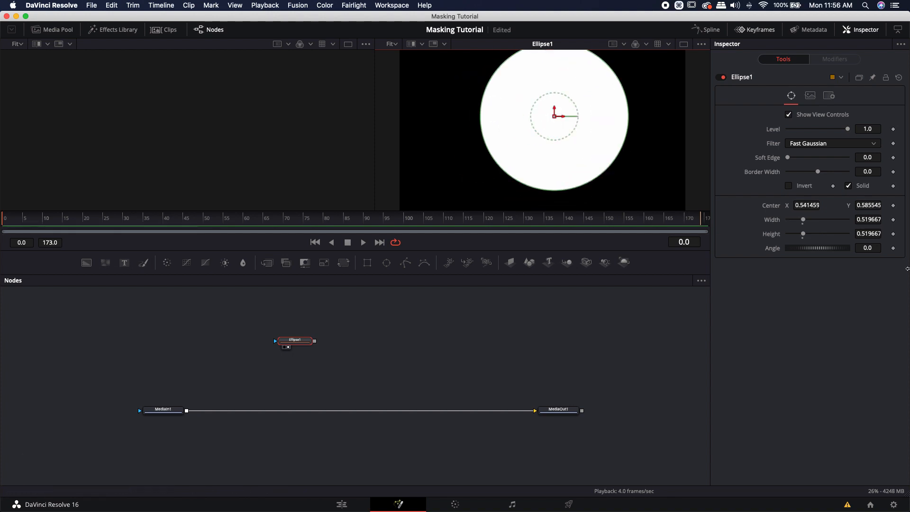
double_click(771, 207)
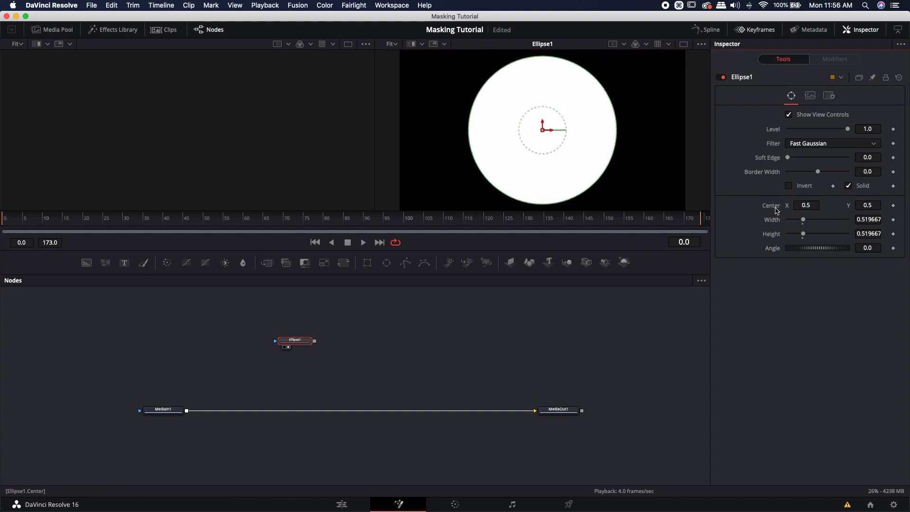
mouse_move(804, 235)
mouse_down()
mouse_move(802, 221)
mouse_move(804, 248)
mouse_move(783, 247)
mouse_move(816, 248)
mouse_up()
key(super+z)
key(super+z)
key(super+z)
key(super+z)
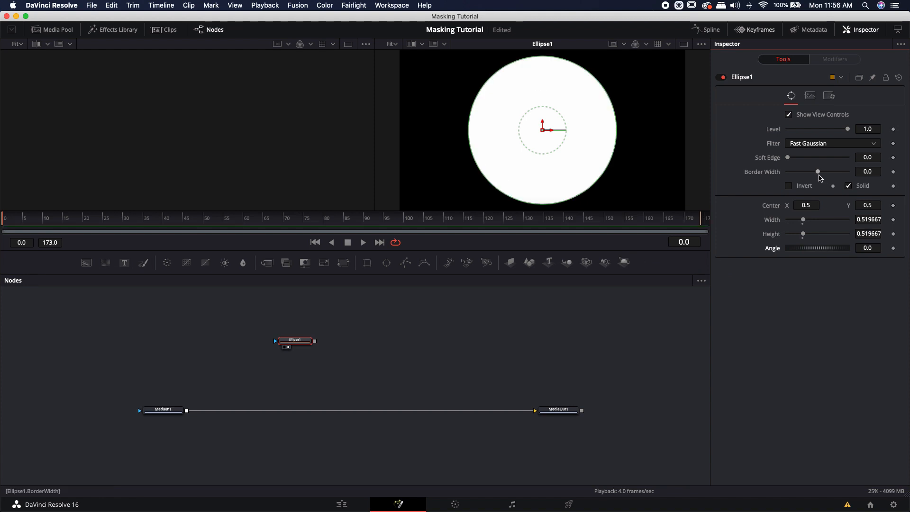
- Turn off Solid for Ellipse1, set its border width to 0.022, and try out its border length and position
click(848, 185)
drag(817, 171, 821, 171)
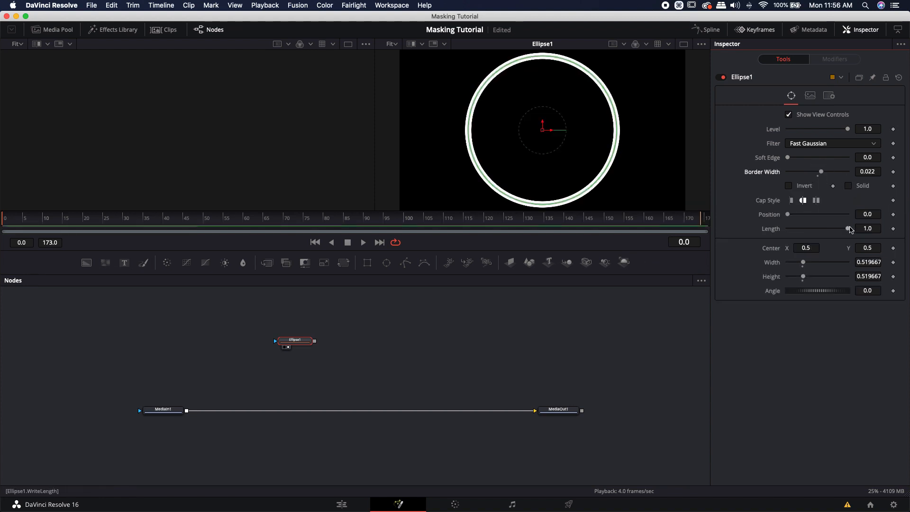
drag(850, 228, 787, 217)
- Delete the Ellipse1 node, and show MediaIn1 at frame 10 in both viewers with the node selected
drag(265, 327, 364, 379)
key(BackSpace)
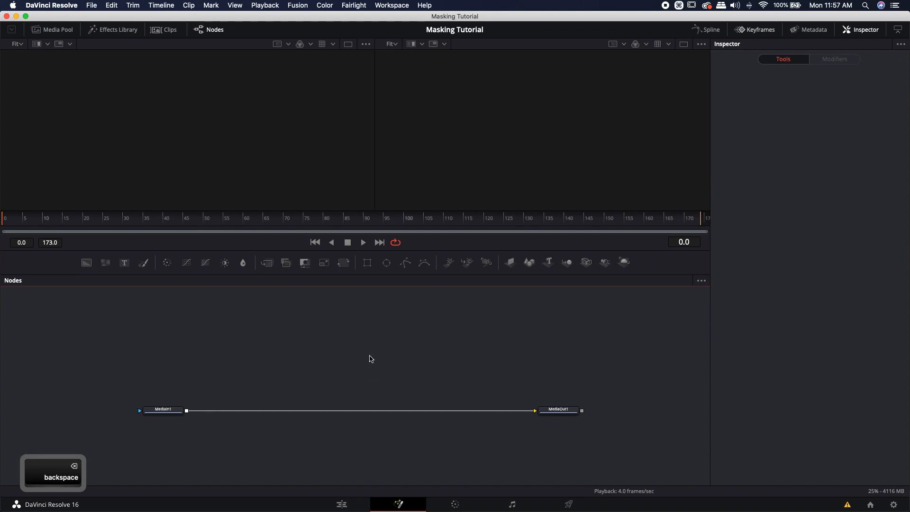
click(44, 218)
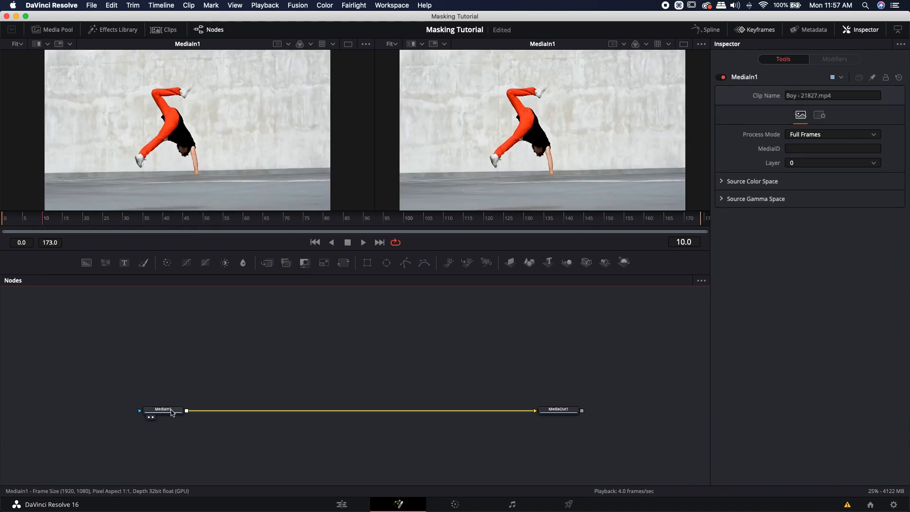
click(171, 410)
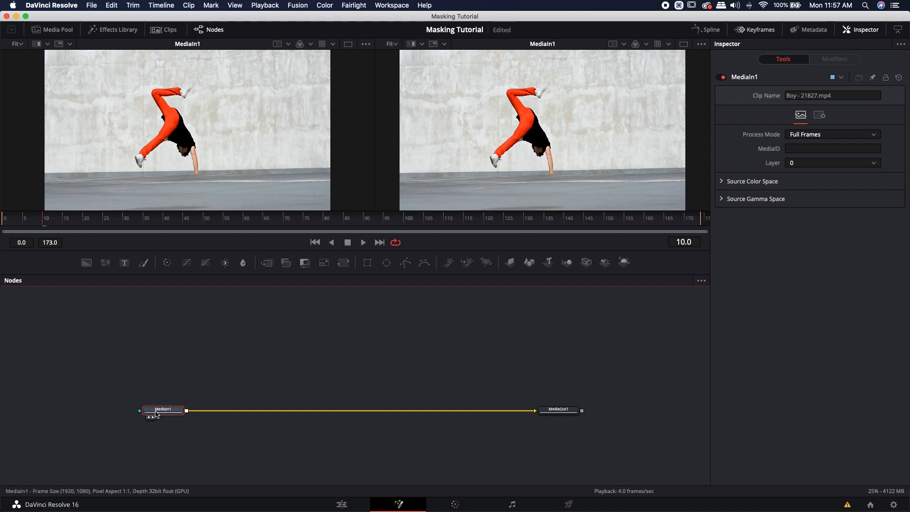
- Add a Polygon mask to MediaIn1, move its node higher above the clip, and disconnect and reconnect the mask
click(406, 264)
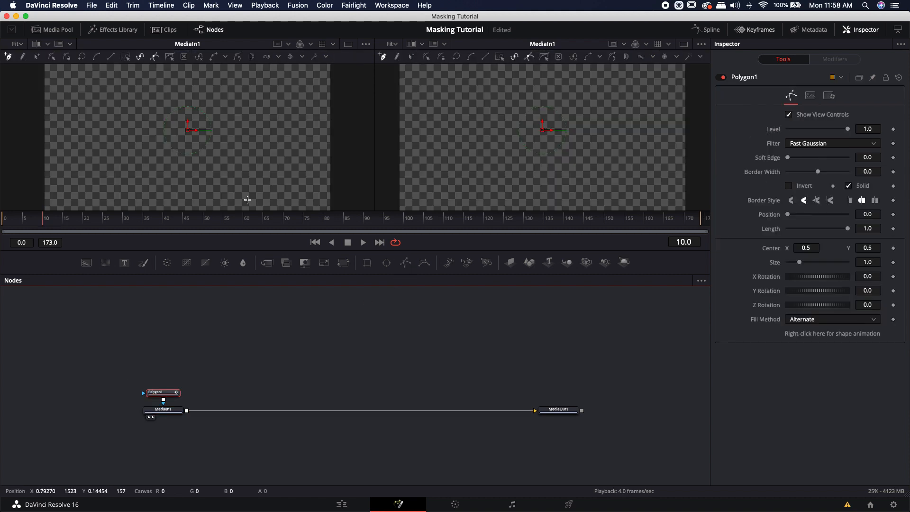
drag(164, 392, 163, 358)
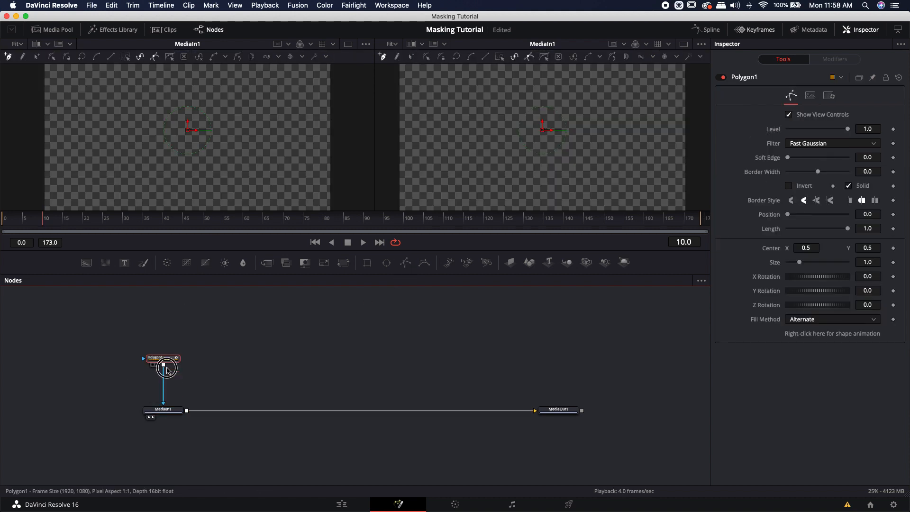
drag(163, 406, 187, 392)
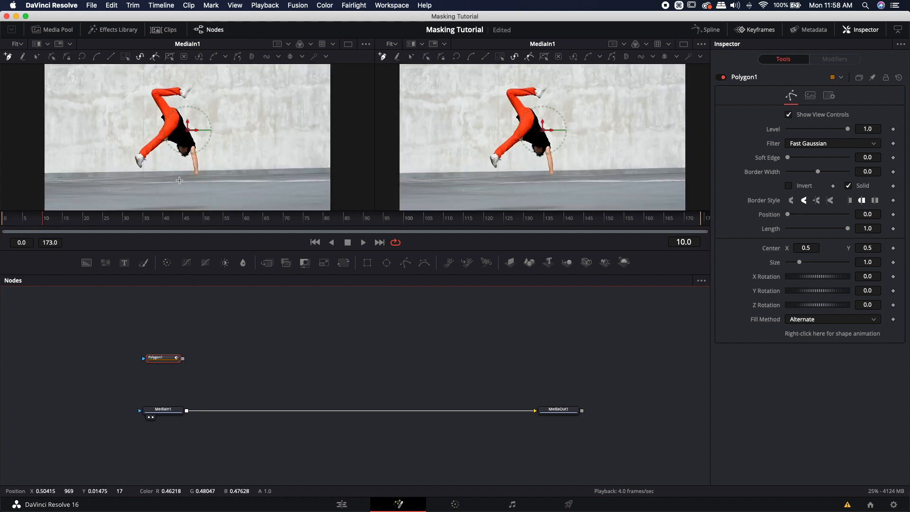
click(182, 361)
drag(182, 363, 163, 409)
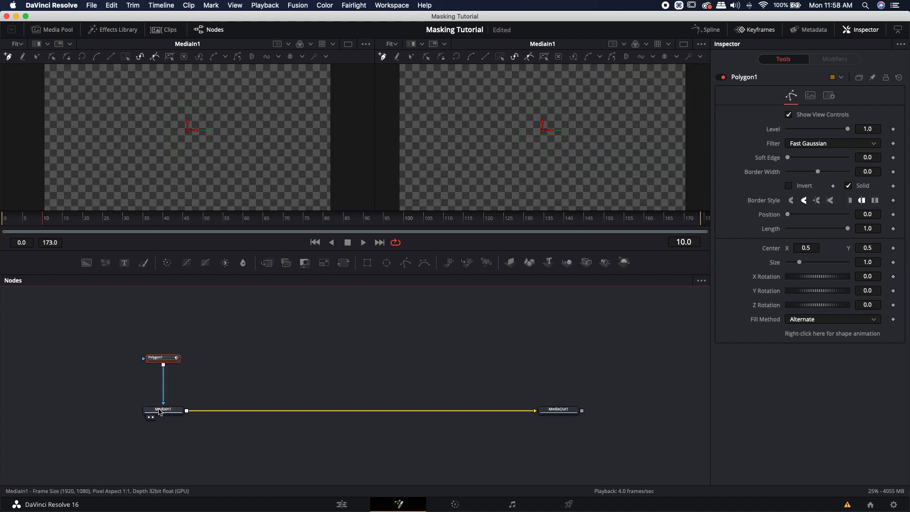
- Turn on Invert for Polygon1 and draw a closed ten-point outline around the dancer doing a handstand
click(789, 186)
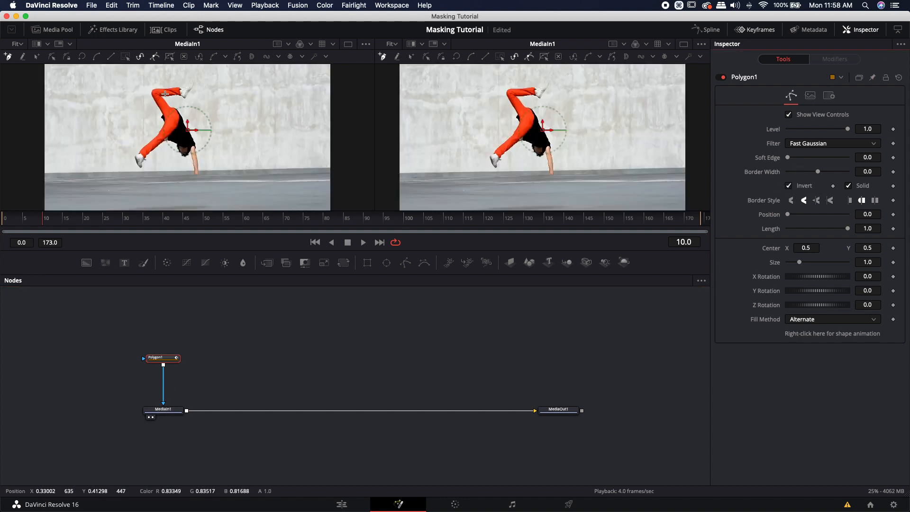
click(190, 79)
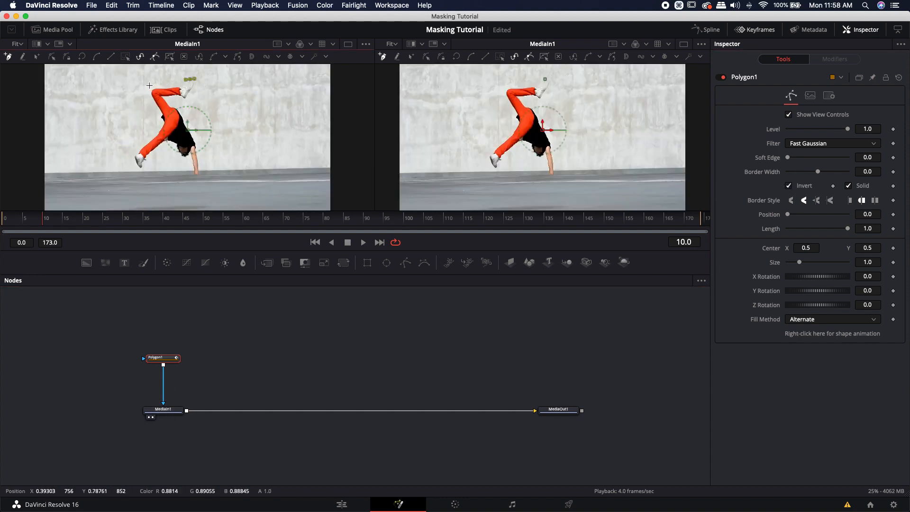
click(149, 85)
drag(155, 108, 157, 120)
click(129, 162)
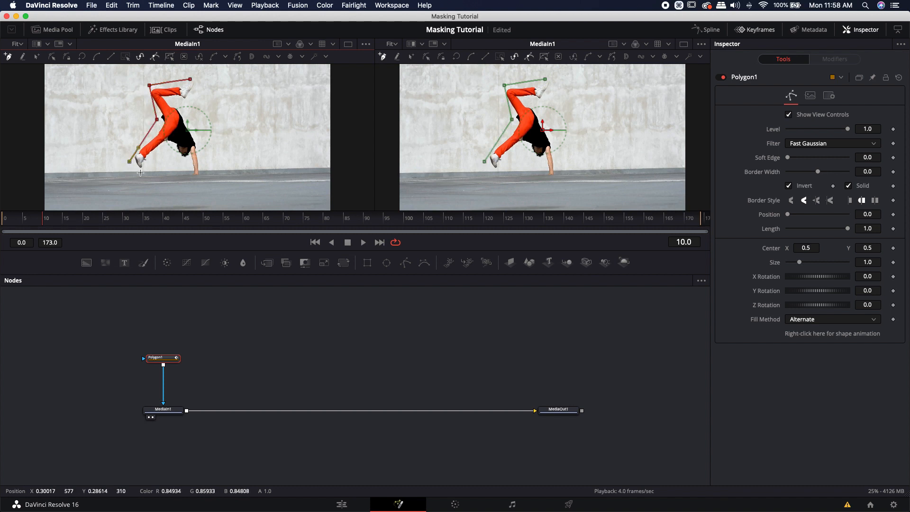
click(151, 175)
click(166, 161)
drag(181, 177, 182, 179)
click(218, 179)
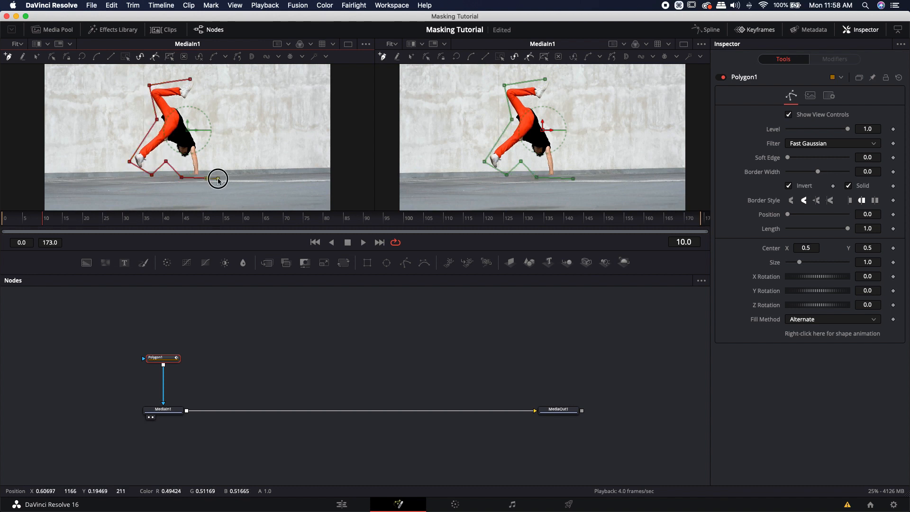
click(212, 154)
drag(214, 111, 216, 89)
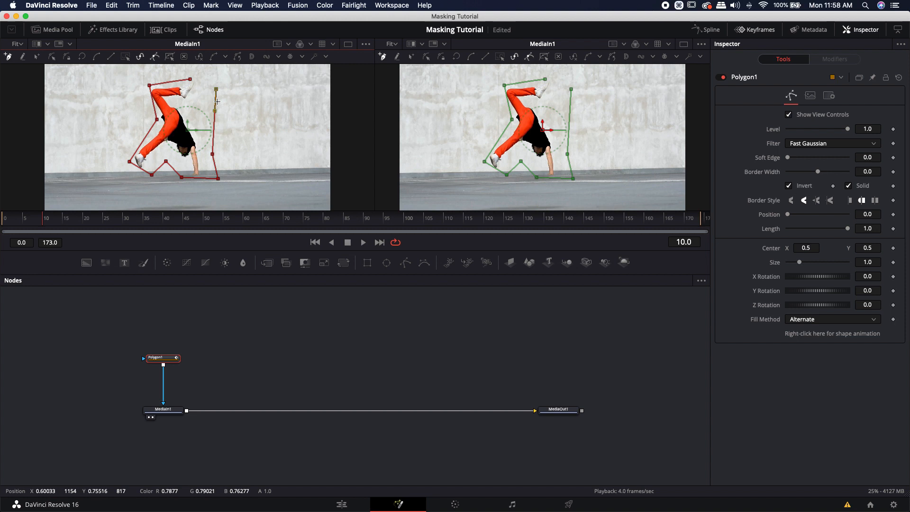
click(190, 80)
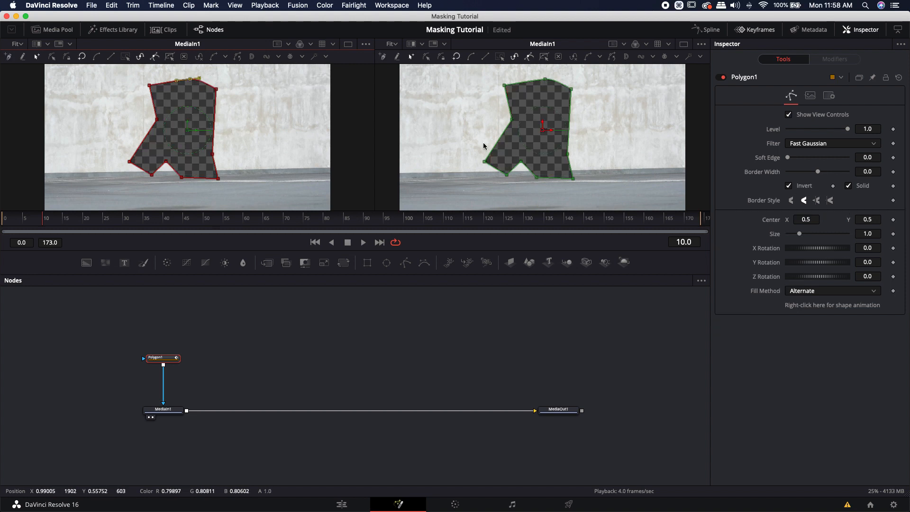
- Turn off Invert for Polygon1, and switch the mask point at the dancer's lower foot to smooth and linear, finishing with a curved corner
click(789, 186)
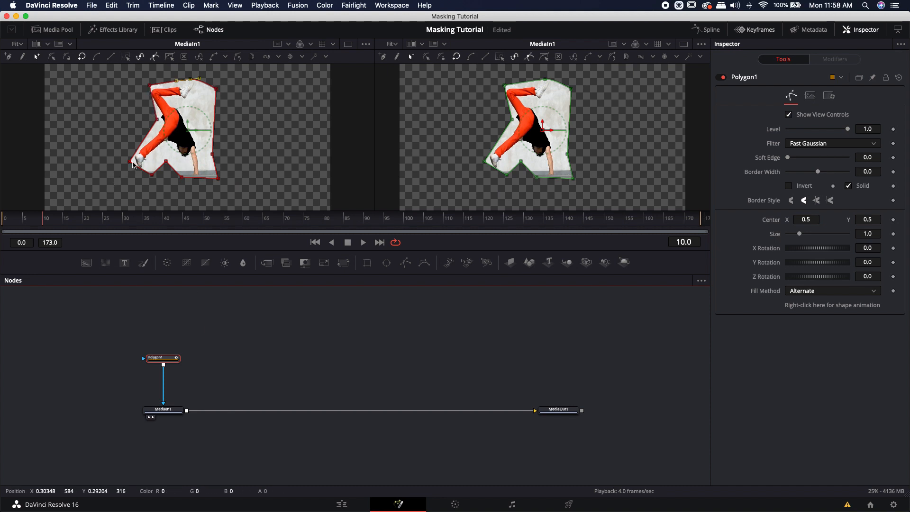
drag(122, 155, 136, 174)
key(shift+s)
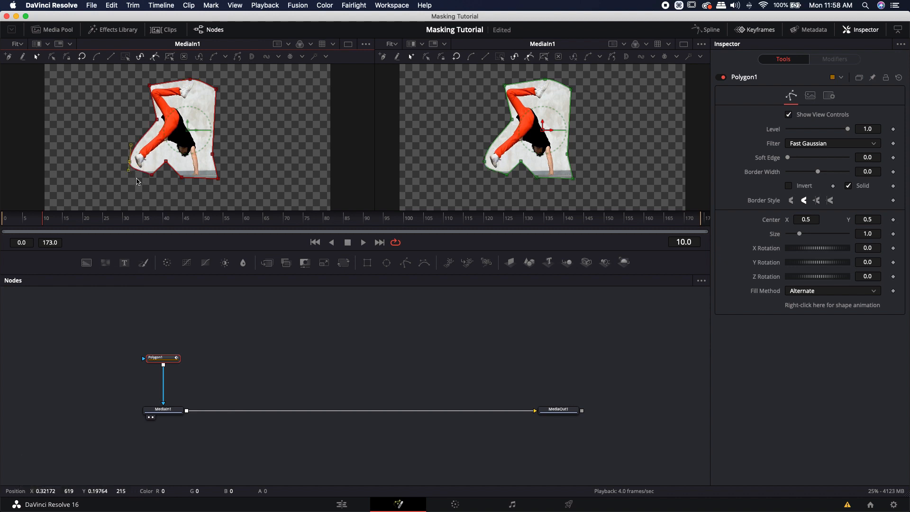
key(shift+l)
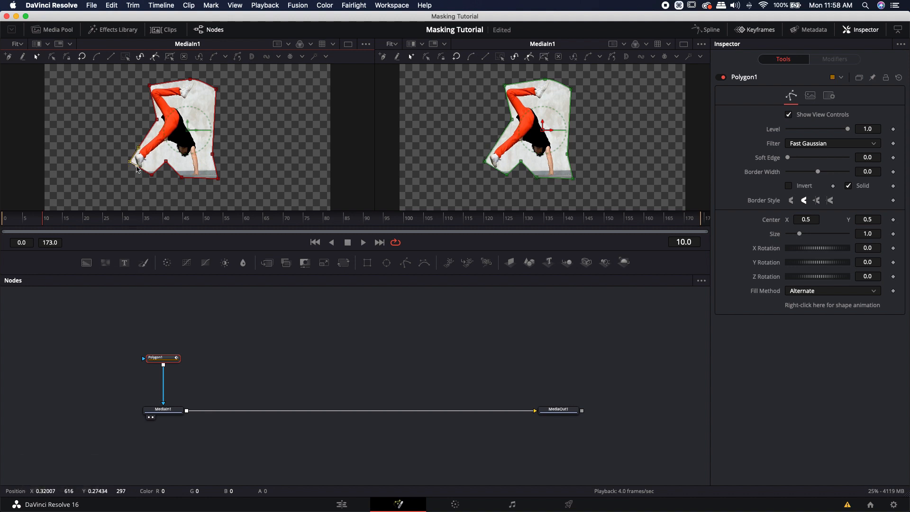
mouse_move(137, 166)
mouse_down()
mouse_move(132, 159)
mouse_move(141, 173)
mouse_move(141, 145)
mouse_move(127, 151)
mouse_up()
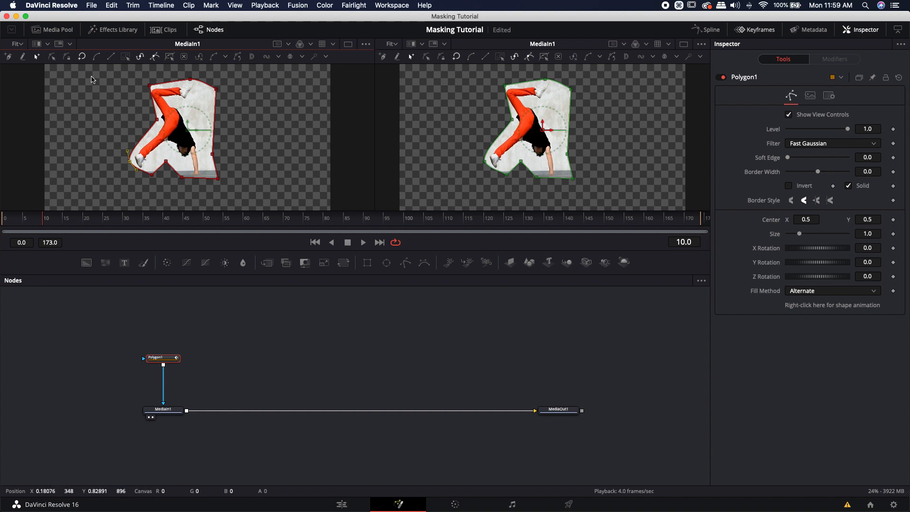
- Select all points of the Polygon1 outline around the dancer, make them smooth, and turn them all back to linear
drag(91, 69, 259, 205)
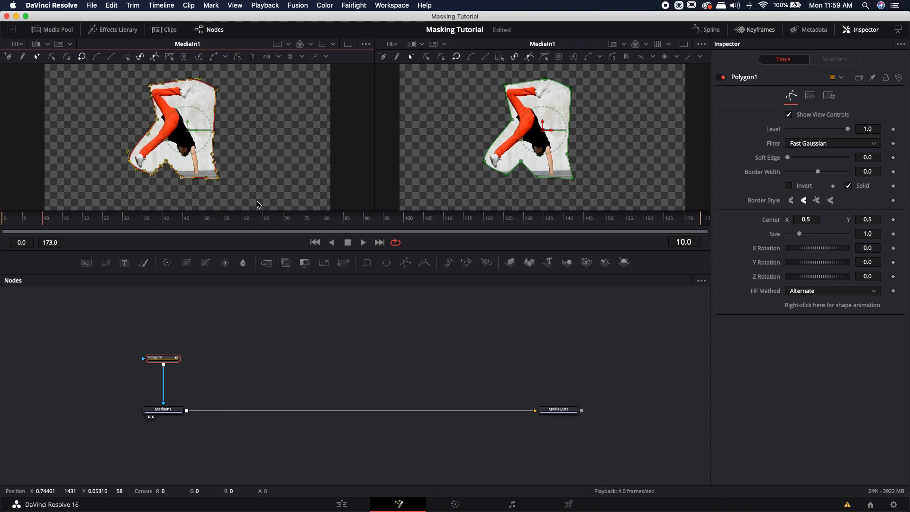
key(shift)
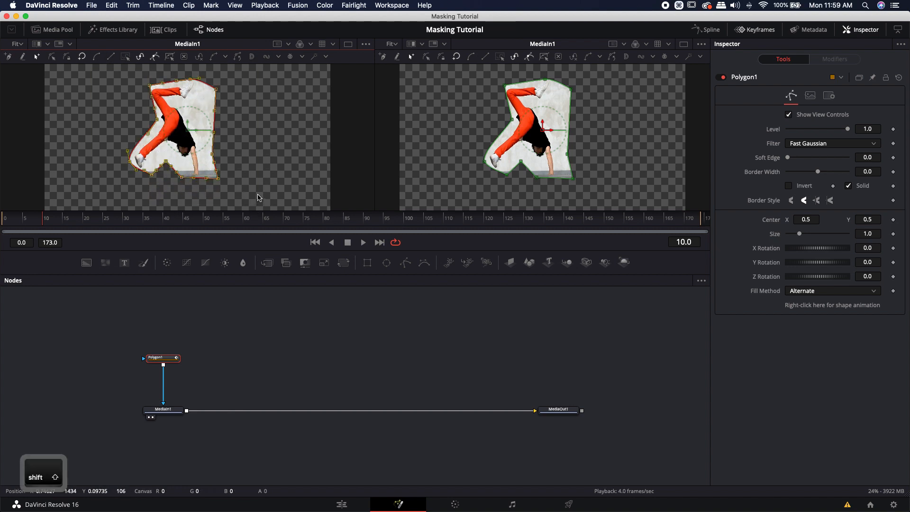
key(shift+s)
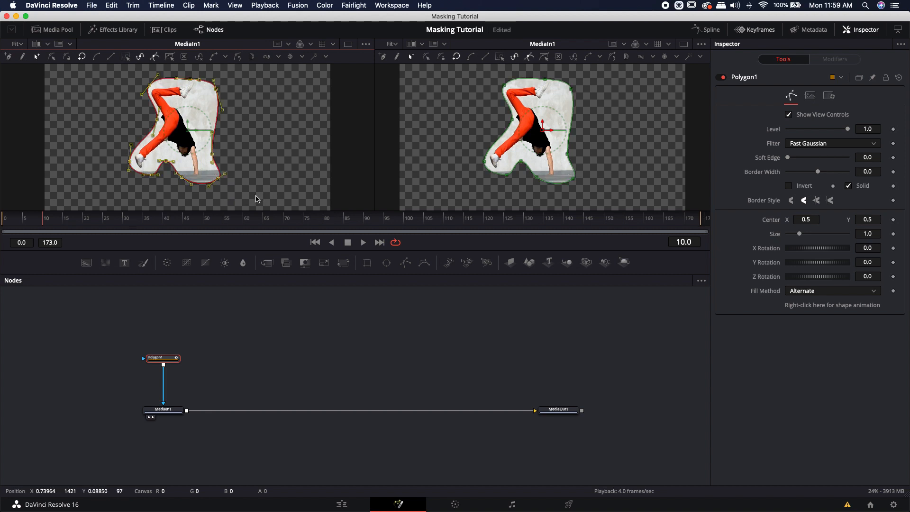
key(shift+l)
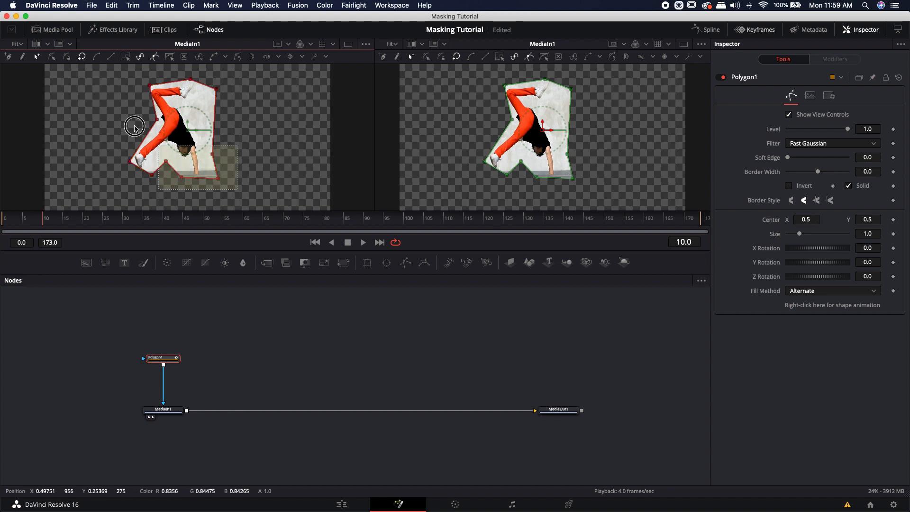
- Select all mask points and shift the whole outline slightly to the left and down around the dancer
mouse_move(217, 182)
mouse_down()
mouse_move(188, 173)
mouse_move(213, 184)
mouse_move(229, 179)
mouse_move(197, 179)
mouse_move(209, 187)
mouse_move(213, 173)
mouse_move(213, 182)
mouse_up()
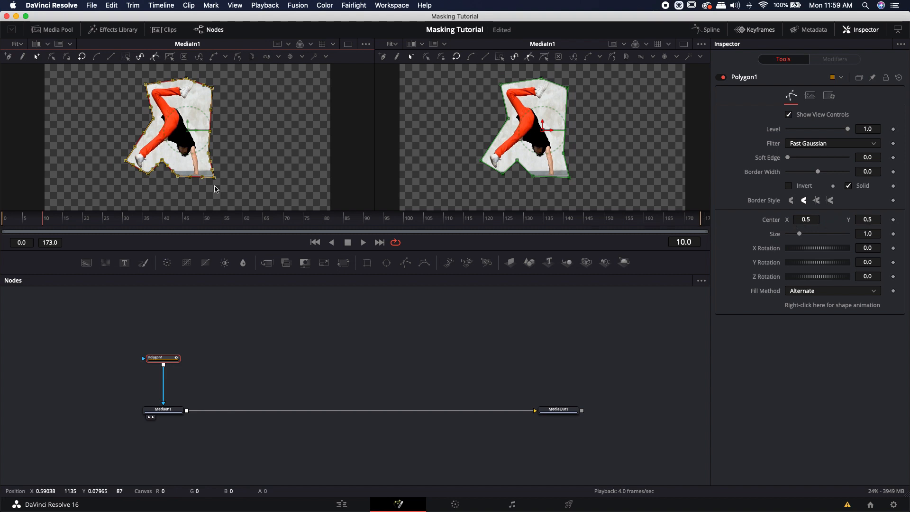
mouse_move(214, 181)
mouse_down()
mouse_move(199, 178)
mouse_move(201, 171)
mouse_move(201, 187)
mouse_move(197, 173)
mouse_move(217, 184)
mouse_up()
drag(209, 180, 210, 182)
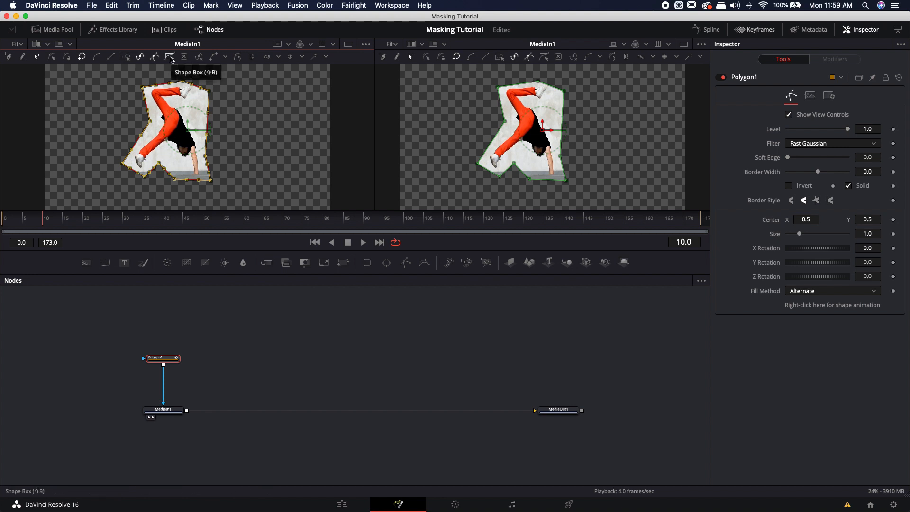
- Enlarge the mask outline up and to the left with Shape Box, narrow it slightly from its left side, and turn Shape Box off
key(shift+b)
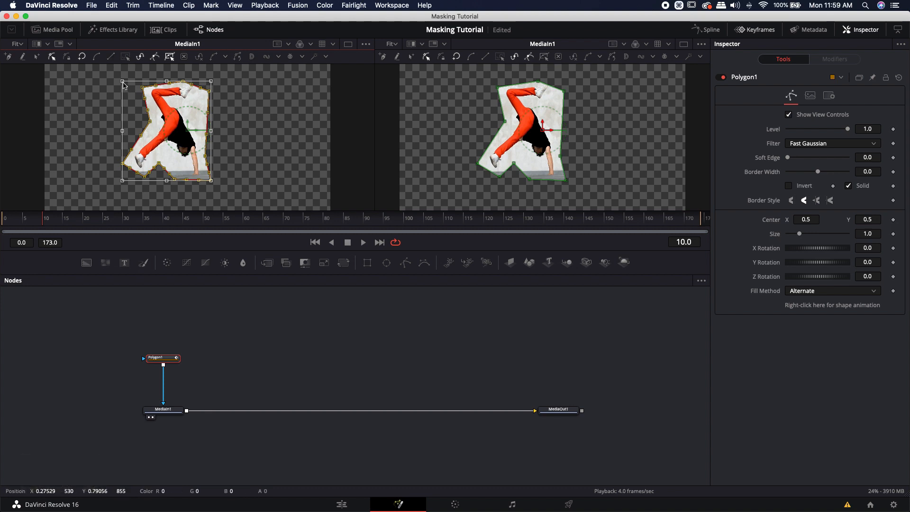
mouse_move(124, 83)
mouse_down()
mouse_move(136, 94)
mouse_move(128, 85)
mouse_move(112, 92)
mouse_move(97, 137)
mouse_move(93, 98)
mouse_move(116, 86)
mouse_move(115, 74)
mouse_up()
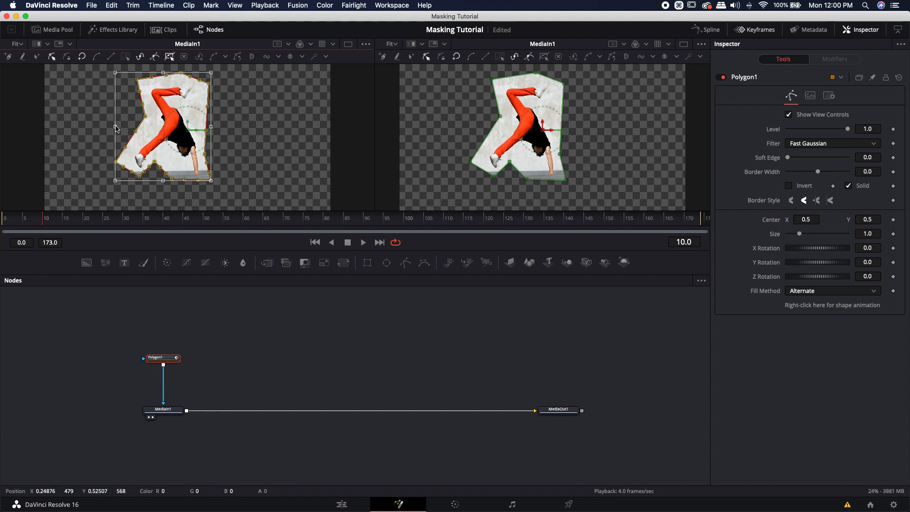
mouse_move(115, 127)
mouse_down()
mouse_move(159, 127)
mouse_move(107, 126)
mouse_move(153, 127)
mouse_move(117, 131)
mouse_up()
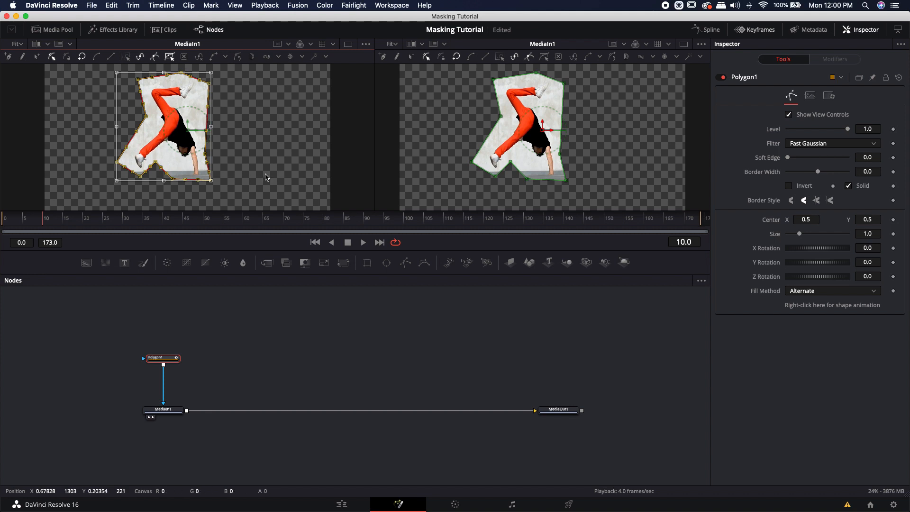
click(170, 58)
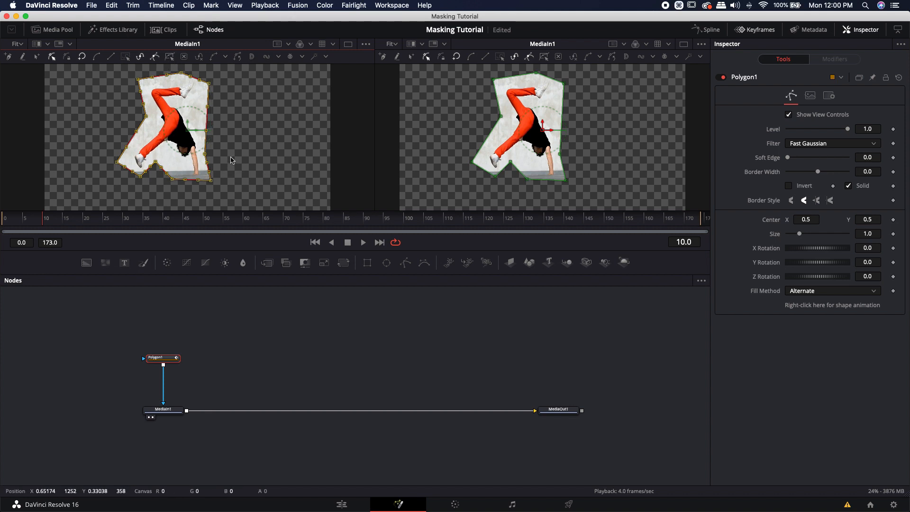
- Scale all mask points slightly from three pivots: near the dancer's waist, beside the supporting hand, and far left of the outline
key(s)
mouse_move(170, 125)
mouse_down()
mouse_move(58, 89)
mouse_move(317, 169)
mouse_move(178, 143)
mouse_move(170, 120)
mouse_up()
key(s)
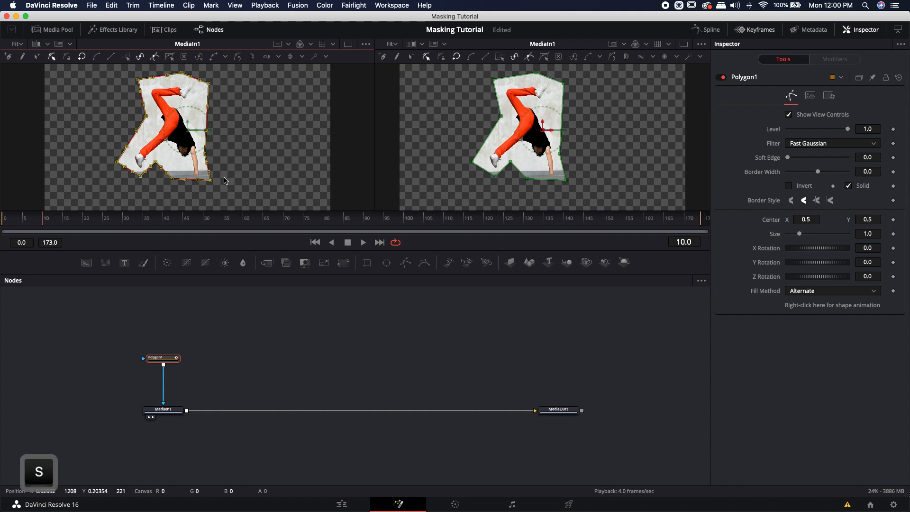
drag(224, 179, 203, 166)
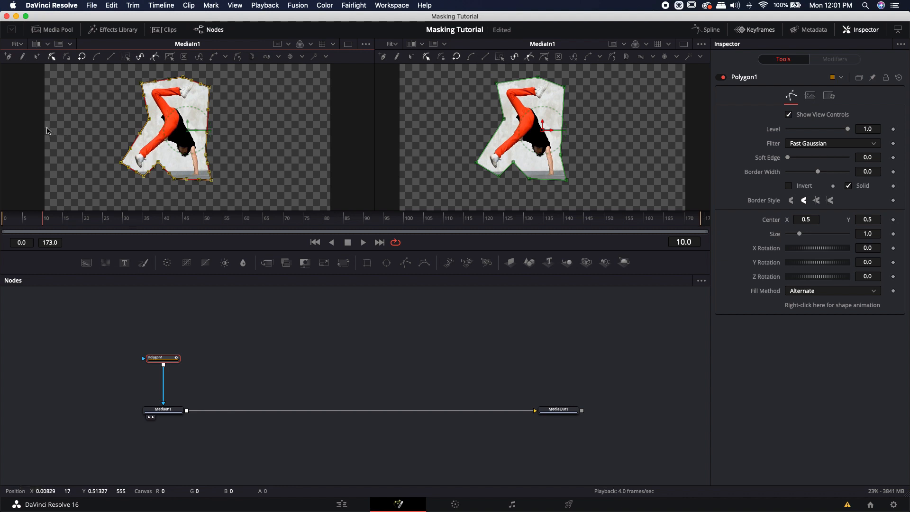
key(s)
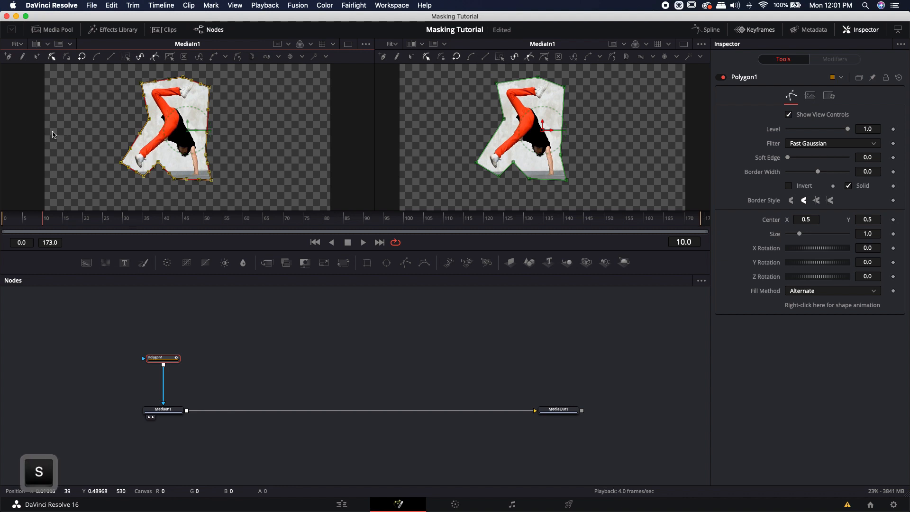
mouse_move(51, 133)
mouse_down()
mouse_move(189, 134)
mouse_move(28, 128)
mouse_move(49, 126)
mouse_move(31, 128)
mouse_move(56, 136)
mouse_up()
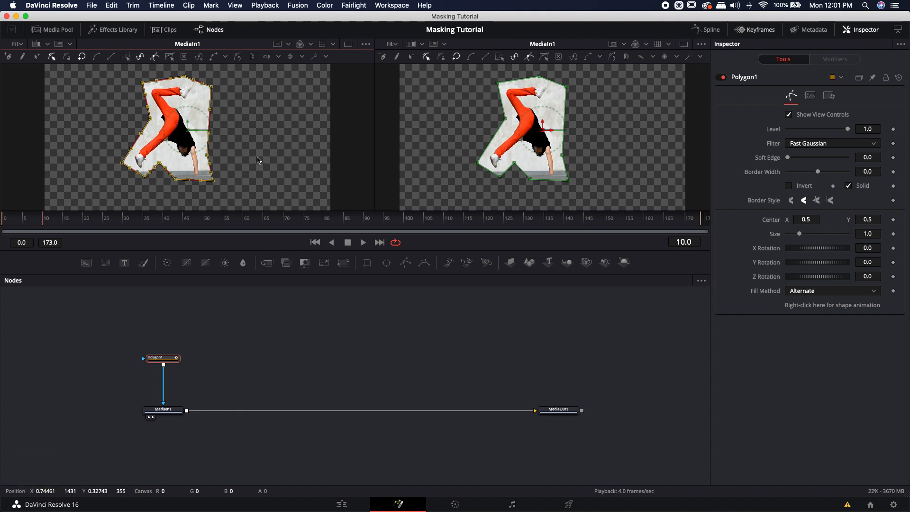
- Stretch the mask outline horizontally from pivots below and right of the dancer, and scale it slightly from the lower foot's corner
key(x)
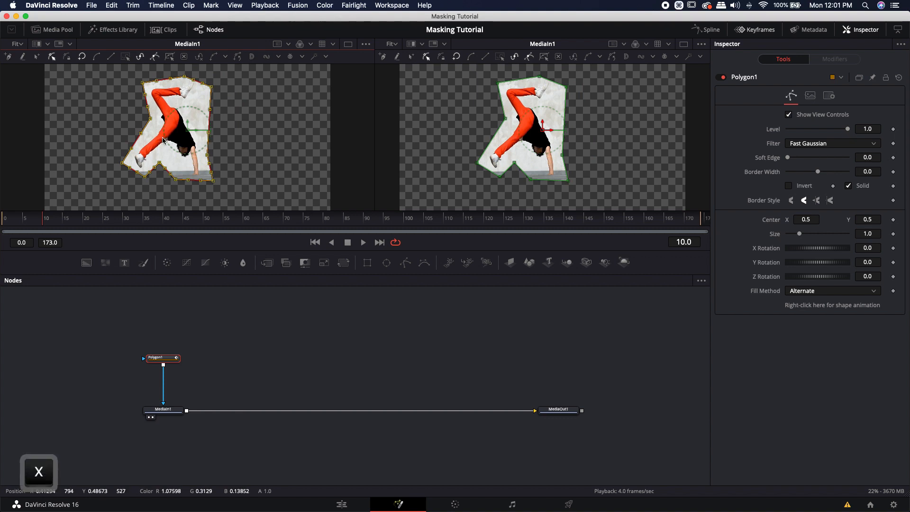
mouse_move(164, 183)
mouse_down()
mouse_move(165, 159)
mouse_move(144, 173)
mouse_move(233, 183)
mouse_move(181, 188)
mouse_up()
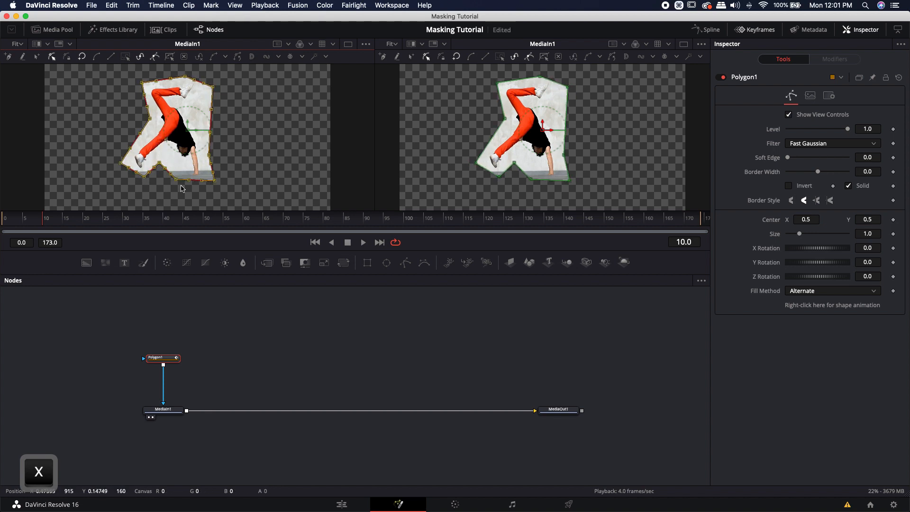
mouse_move(245, 134)
mouse_down()
mouse_move(163, 135)
mouse_move(232, 138)
mouse_up()
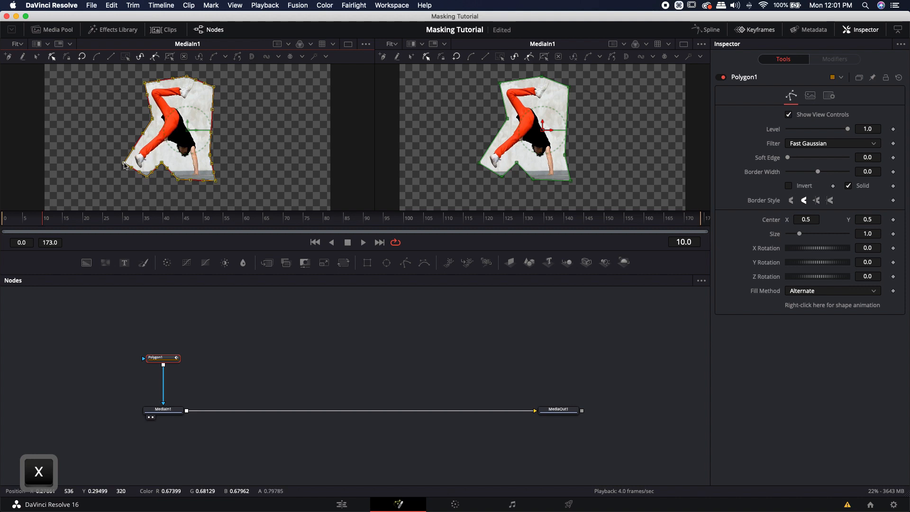
key(s)
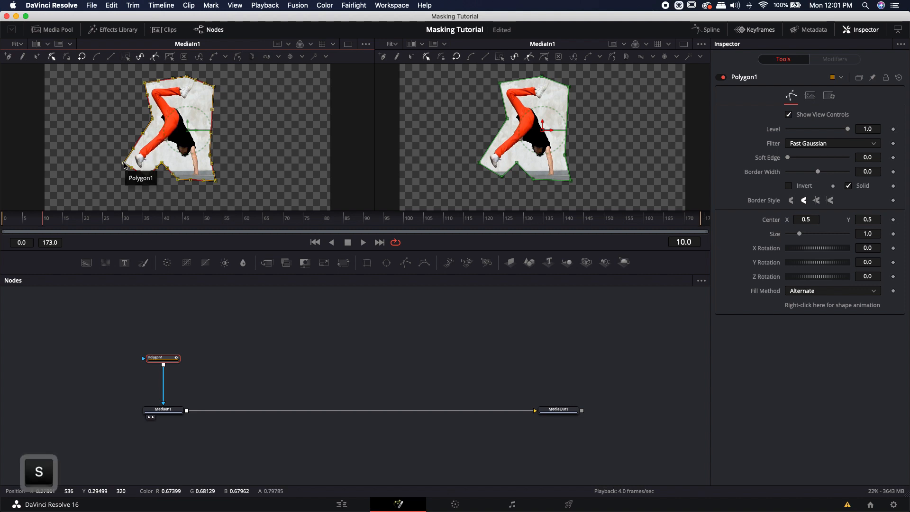
mouse_move(124, 166)
mouse_down()
mouse_move(200, 93)
mouse_move(249, 71)
mouse_move(126, 155)
mouse_up()
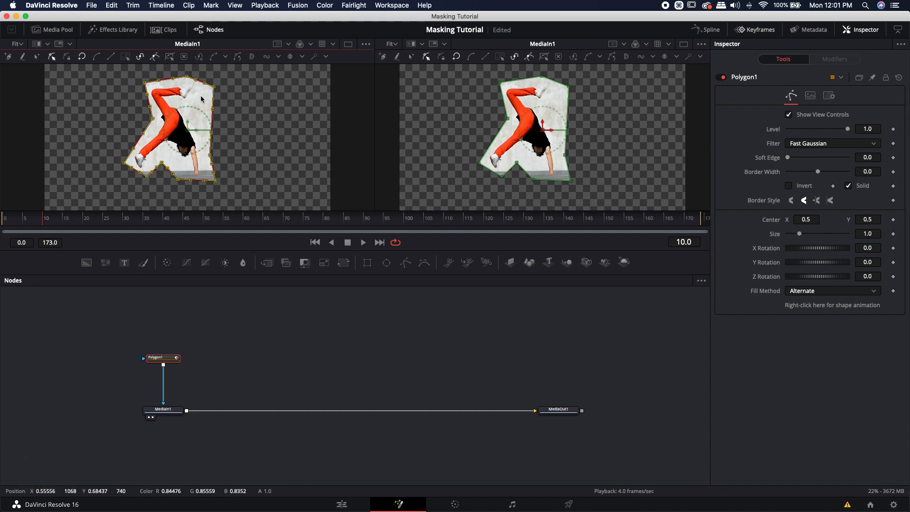
- Rotate the mask points slightly, first about a pivot inside the outline and again about one beside the dancer's lower foot
key(t)
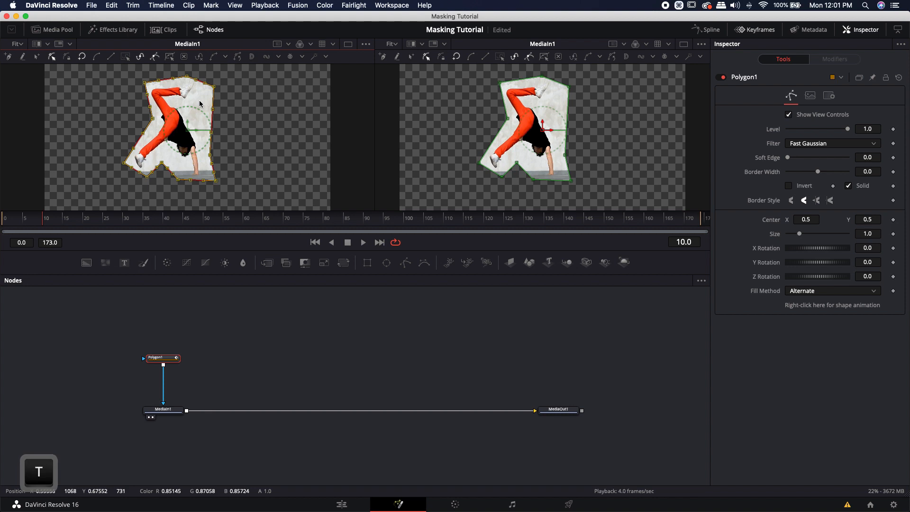
mouse_move(202, 103)
mouse_down()
mouse_move(189, 85)
mouse_move(212, 108)
mouse_move(190, 105)
mouse_move(213, 115)
mouse_move(195, 107)
mouse_move(196, 115)
mouse_up()
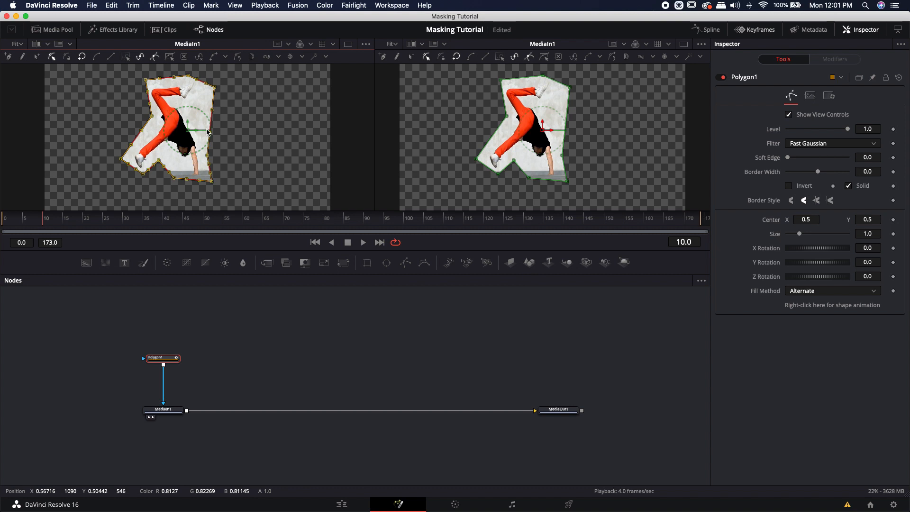
key(t)
click(119, 154)
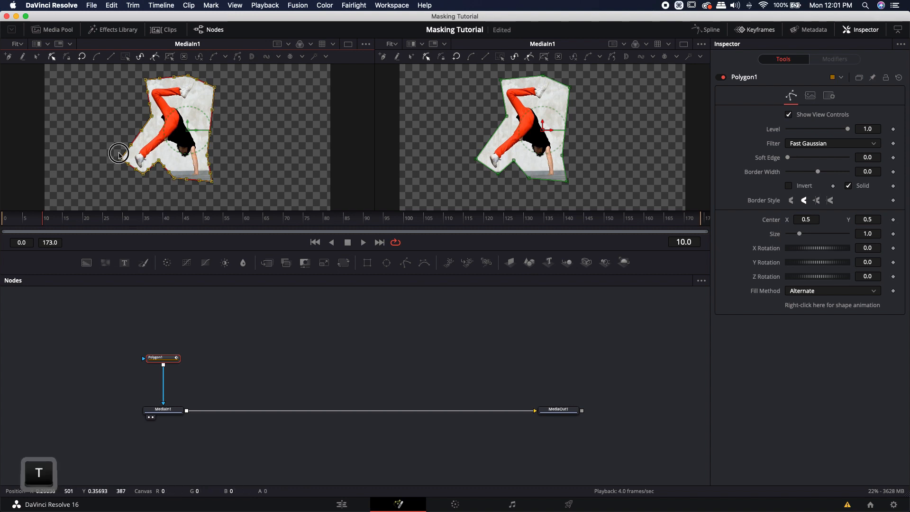
mouse_move(119, 154)
mouse_down()
mouse_move(105, 152)
mouse_move(118, 110)
mouse_move(110, 110)
mouse_move(125, 147)
mouse_up()
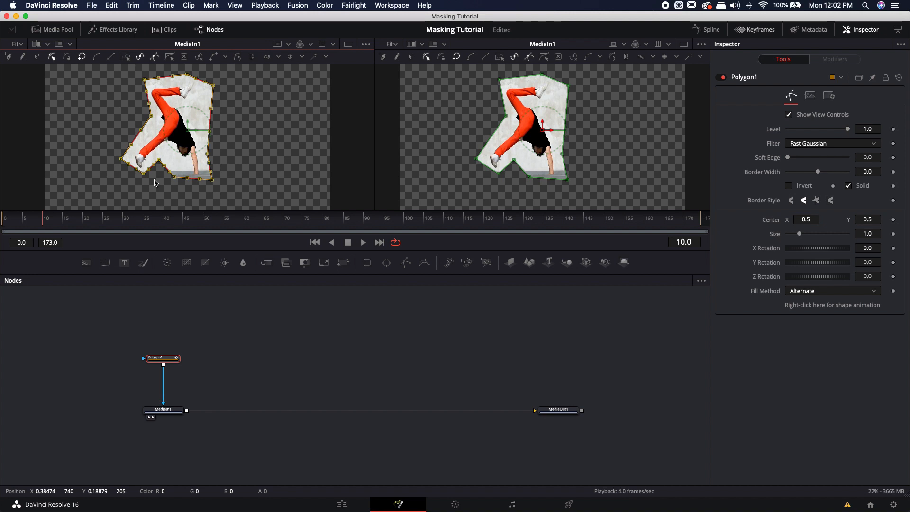
- Deselect the mask points, and try a Soft Edge of about 0.03 on Polygon1 before resetting it to 0
click(260, 127)
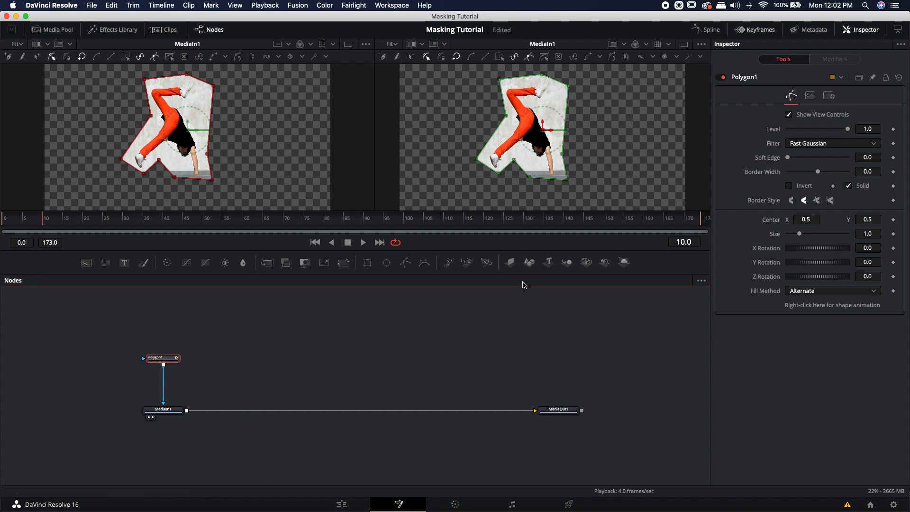
drag(787, 157, 797, 161)
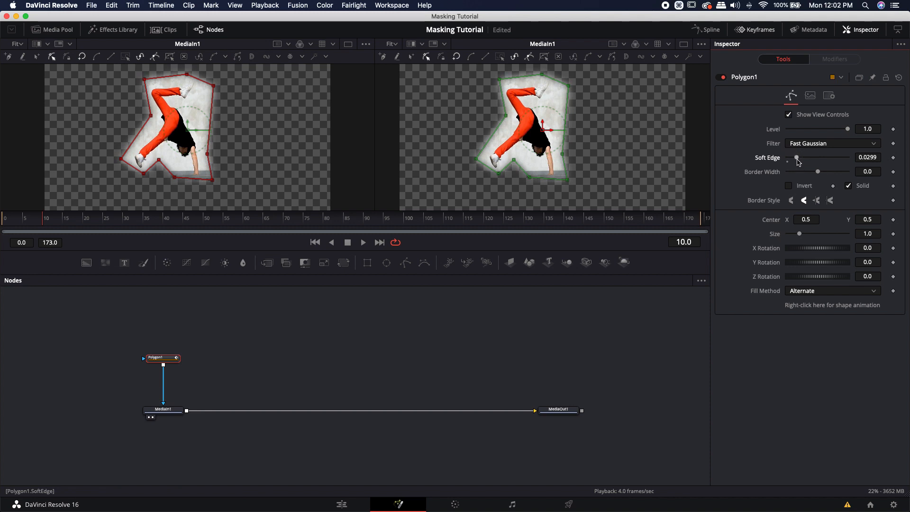
drag(797, 162, 766, 162)
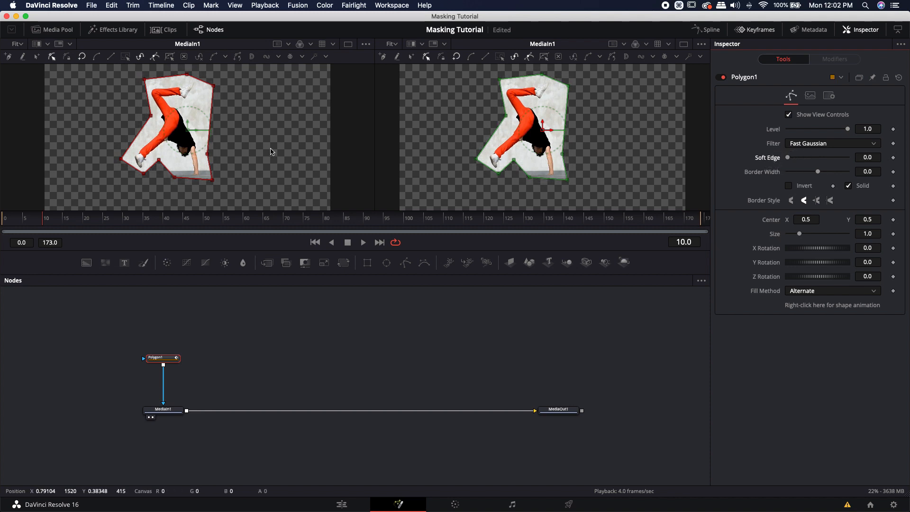
- Convert Polygon1 to a double polygon, pull its topmost outer point upward to feather that edge, and deselect the node
click(253, 58)
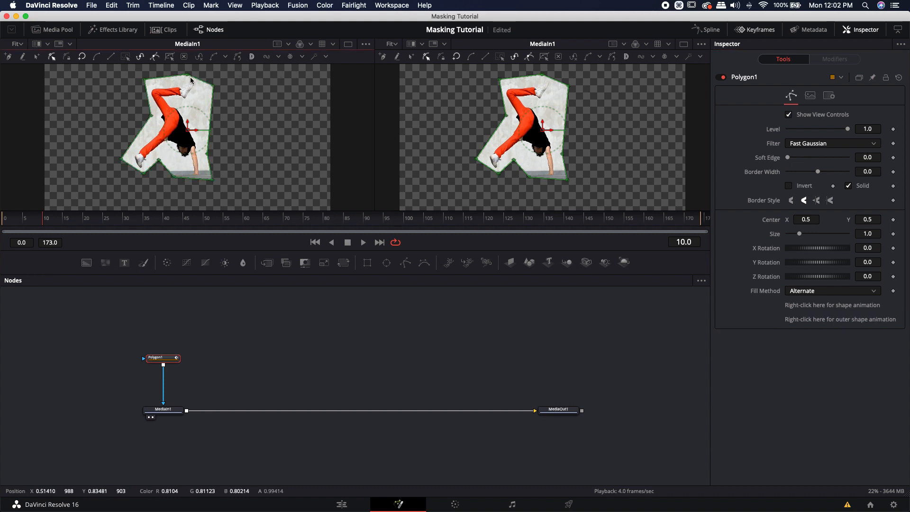
drag(192, 78, 186, 67)
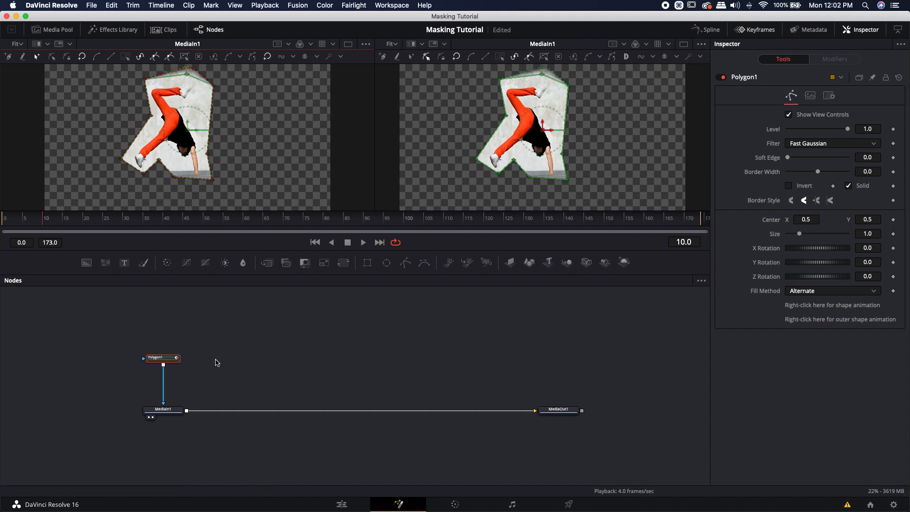
click(225, 336)
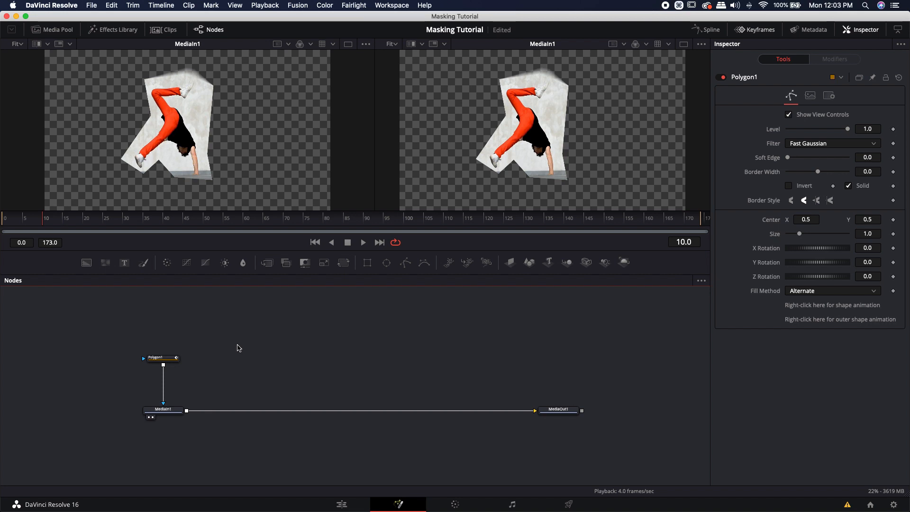
- Go to frame 20, pull Polygon1's point beside the dancer's hand outward to the right, and scrub around that frame
click(26, 220)
drag(26, 221, 84, 224)
click(163, 358)
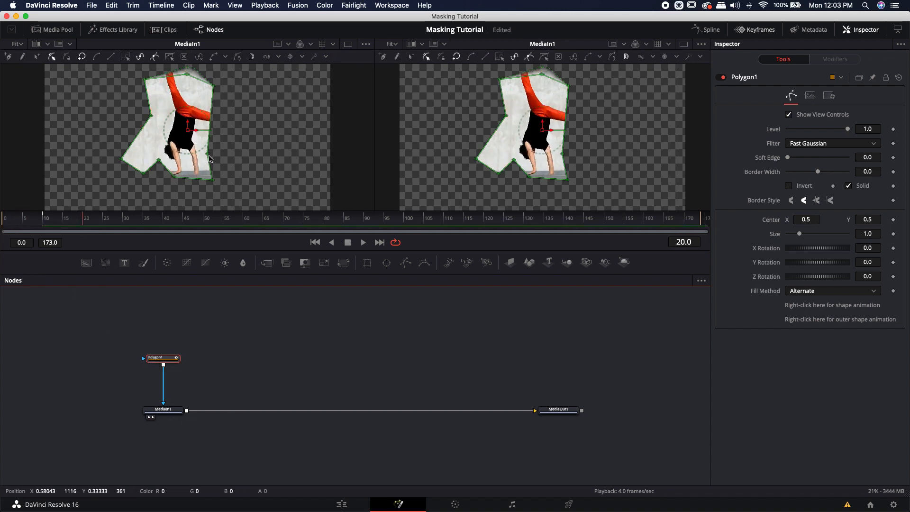
drag(209, 157, 231, 155)
click(90, 221)
mouse_move(90, 221)
mouse_down()
mouse_move(45, 220)
mouse_move(100, 221)
mouse_move(46, 224)
mouse_move(83, 219)
mouse_up()
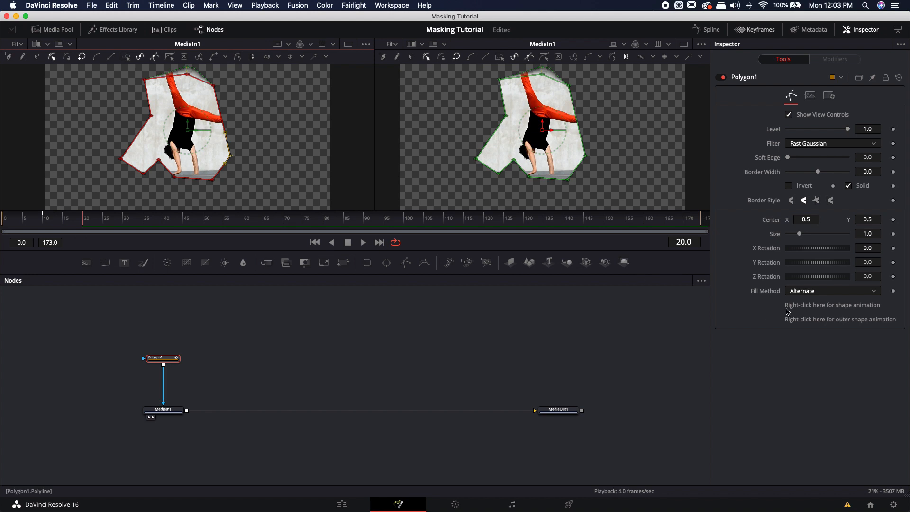
- Remove the frame 20 keyframes from Polygon1's shape animation and its outer shape animation
right_click(818, 310)
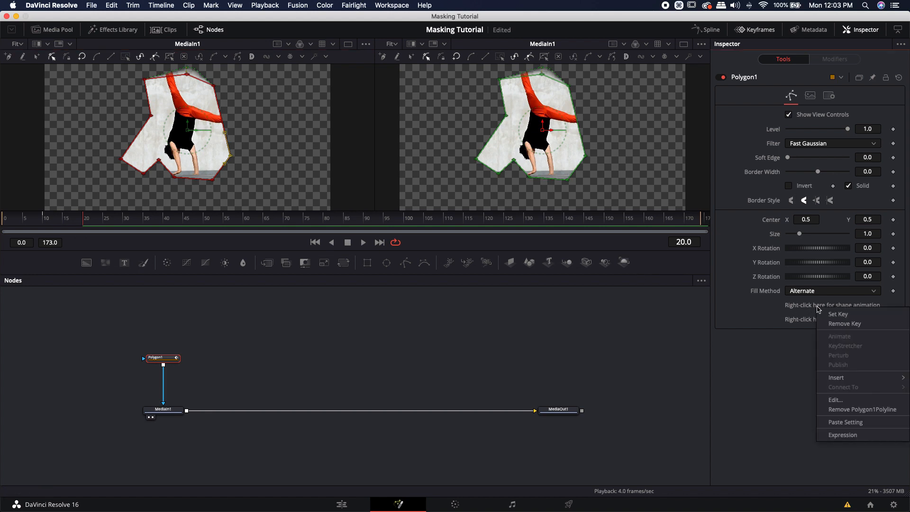
click(834, 324)
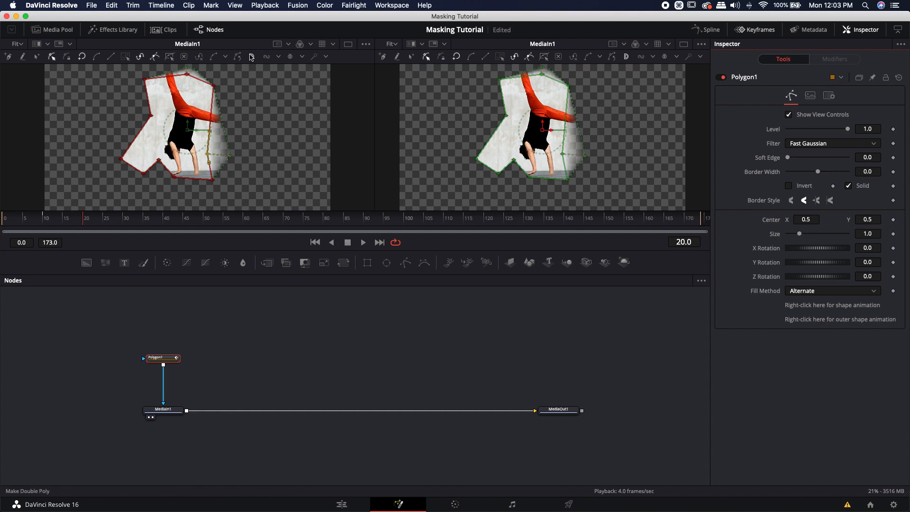
right_click(820, 323)
click(835, 337)
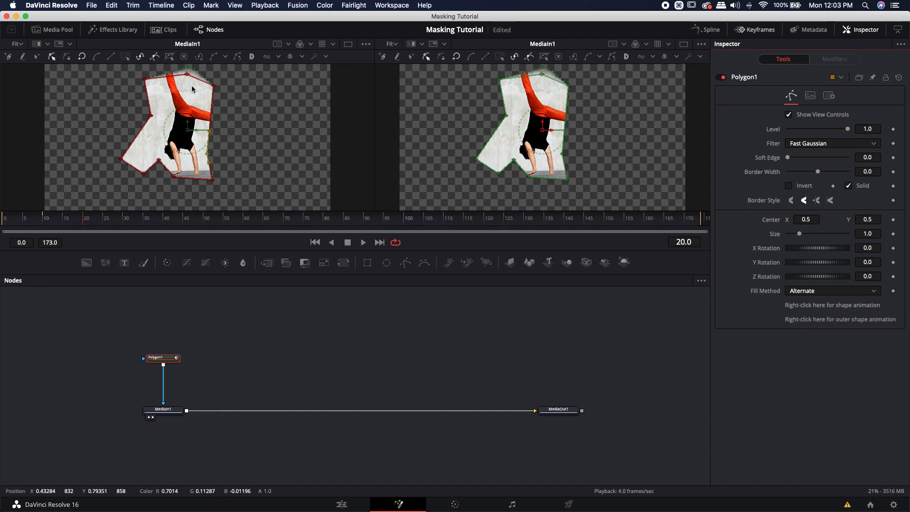
- Remove Polygon1's shape and outer shape animation entirely, clearing both Polygon1Polyline and Polygon1Polyline2
right_click(825, 310)
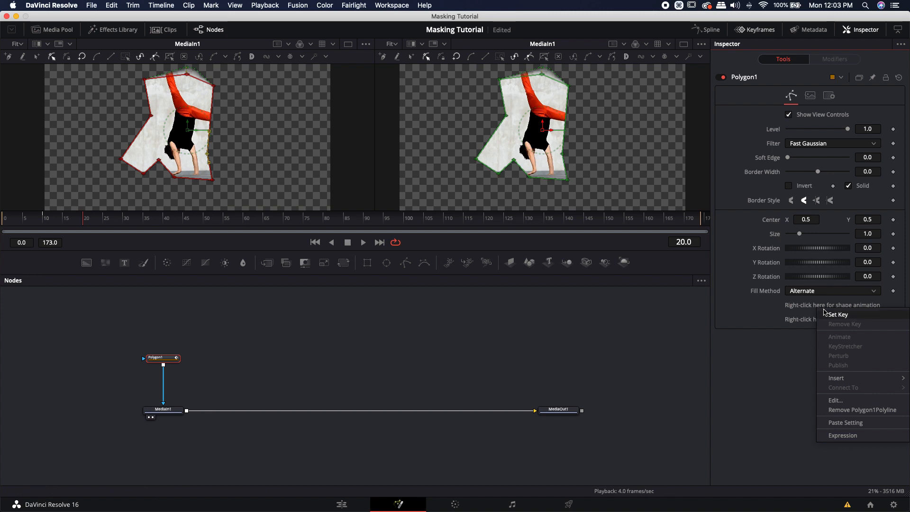
click(839, 411)
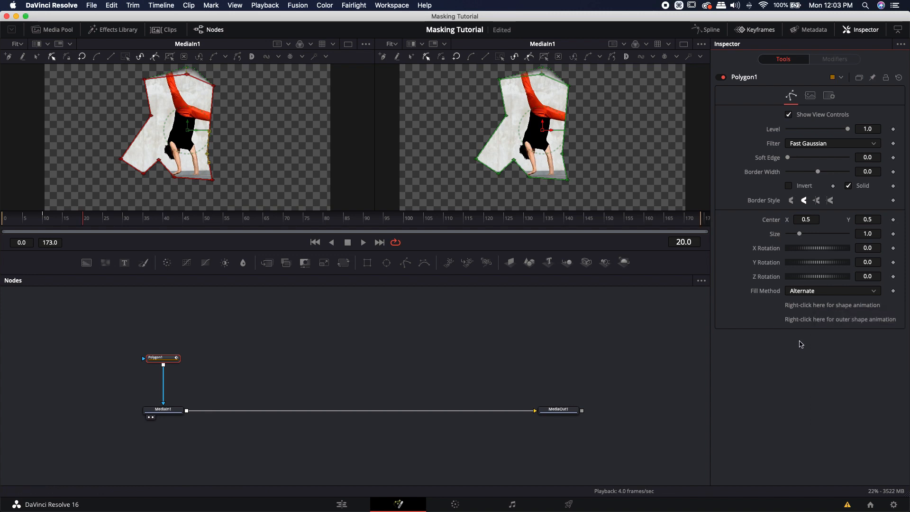
right_click(800, 319)
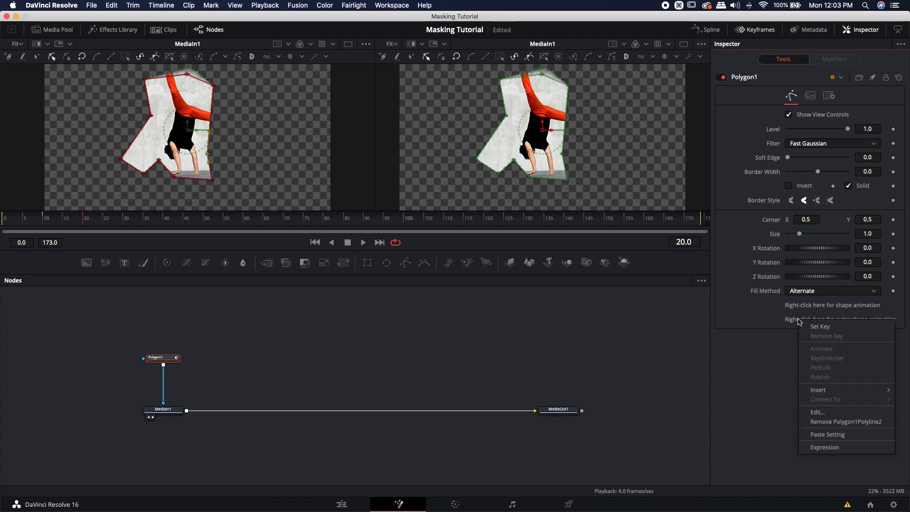
click(832, 422)
click(153, 324)
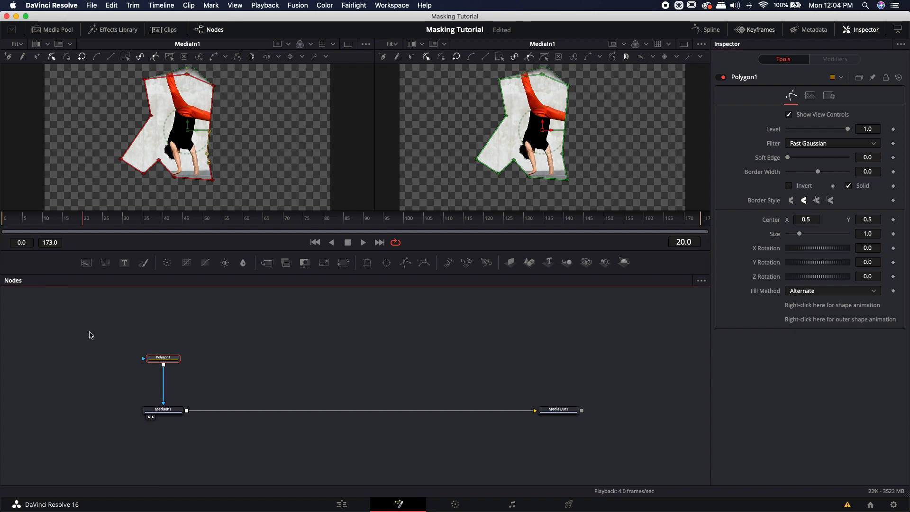
- Turn animation back on for Polygon1's main shape at frame 20
mouse_move(87, 223)
mouse_down()
mouse_move(102, 223)
mouse_move(84, 223)
mouse_up()
right_click(842, 310)
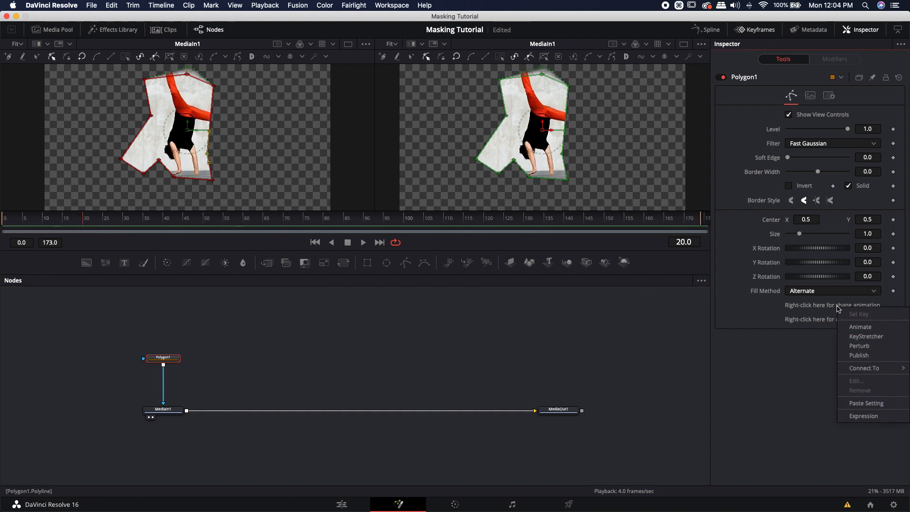
click(851, 327)
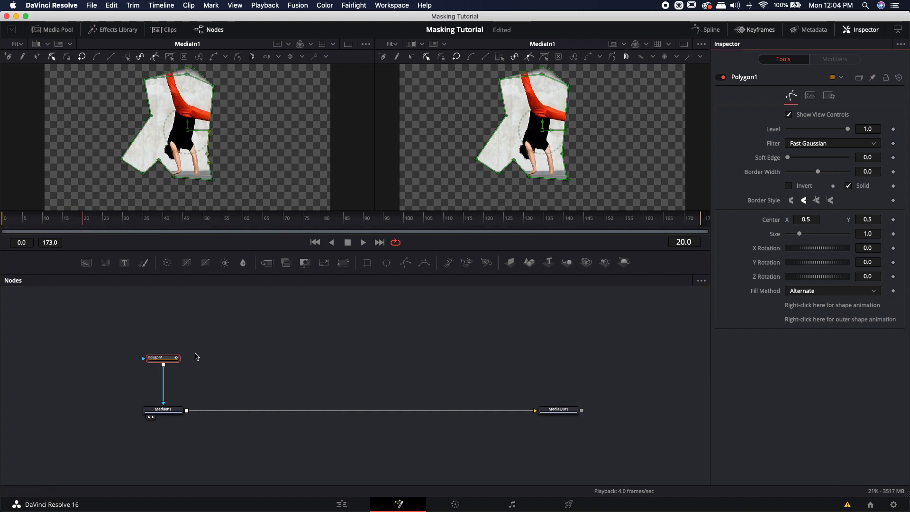
scroll(210, 349, right, 1)
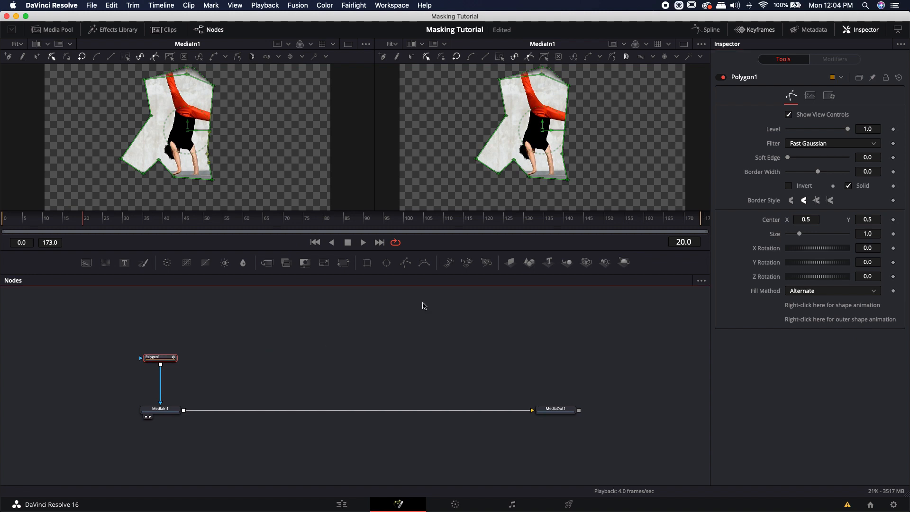
- Delete the Polygon1 node and add a BSpline mask node
drag(116, 345, 229, 388)
key(BackSpace)
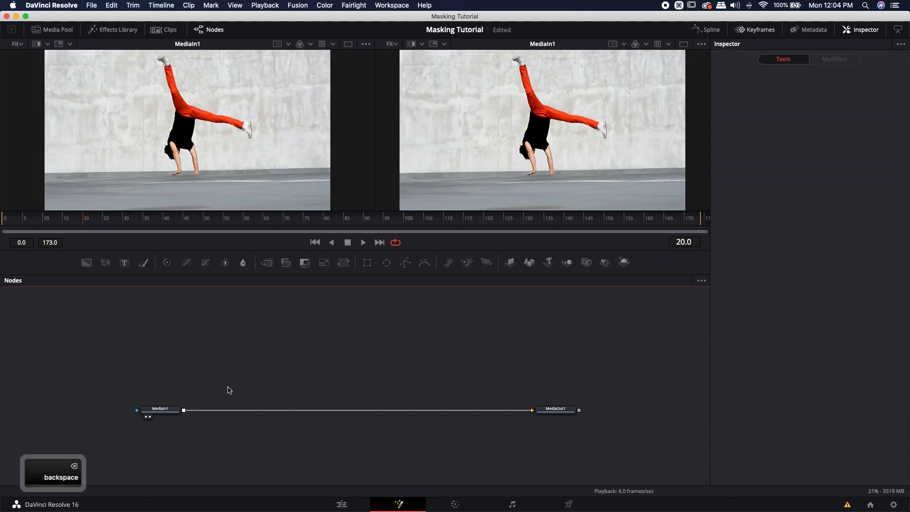
click(424, 262)
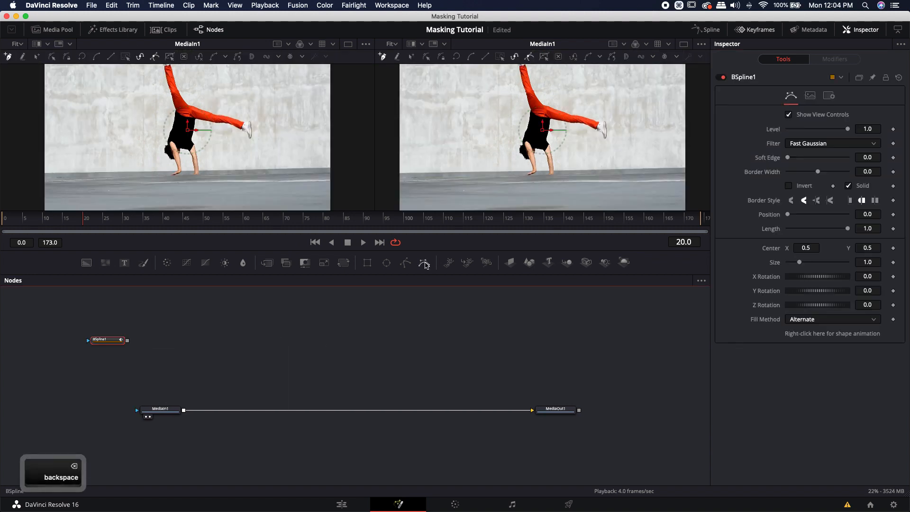
- Draw a closed five-point B-spline outline around the dancer
click(260, 171)
click(142, 180)
click(81, 80)
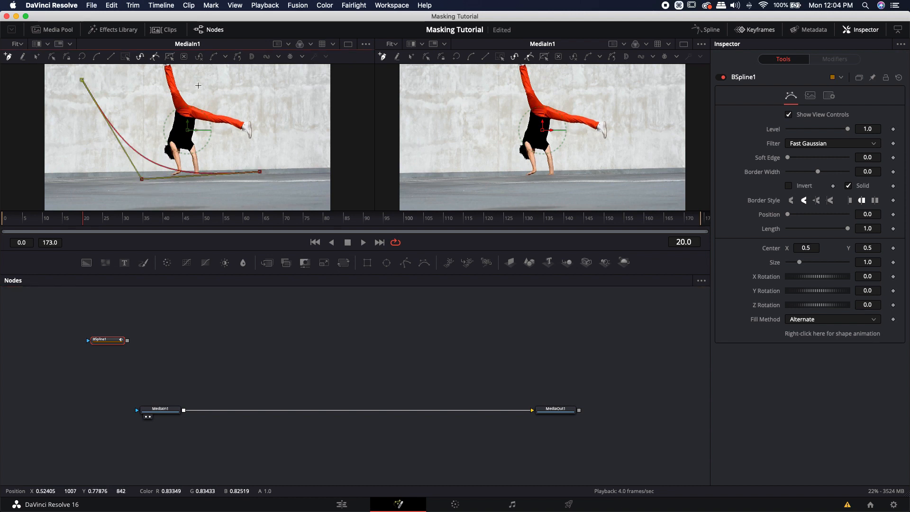
click(248, 86)
click(299, 129)
click(260, 172)
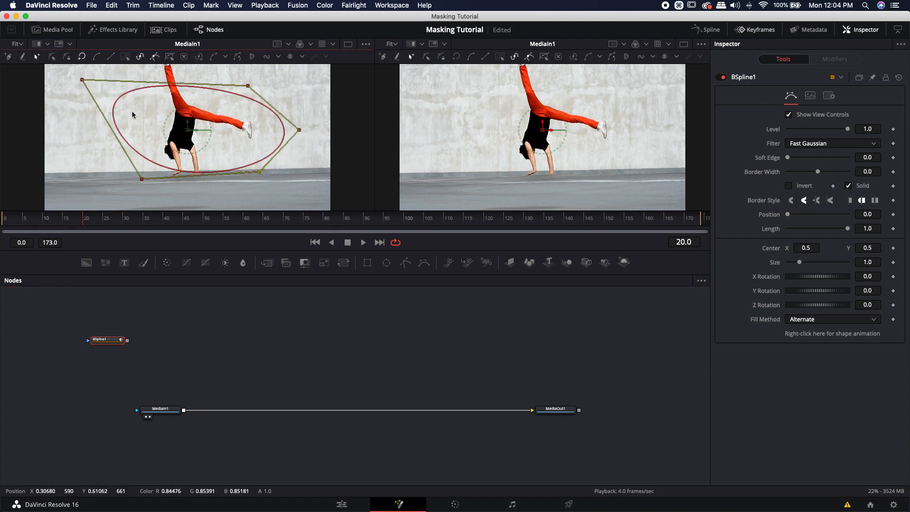
- Reshape the B-spline by moving its two upper points and pulling its two lower corner points outward
drag(82, 81, 82, 104)
drag(247, 87, 244, 68)
drag(260, 171, 274, 195)
drag(142, 179, 89, 186)
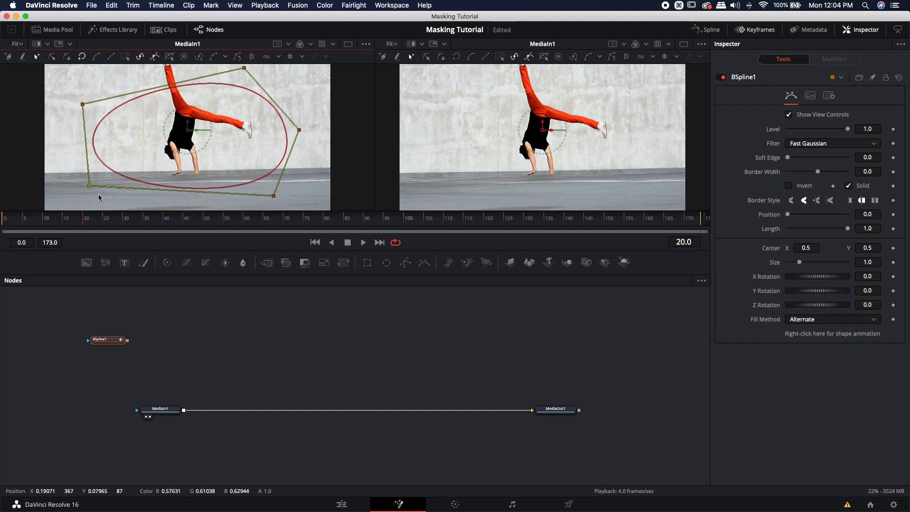
- Add B-spline points on the upper, left and lower edges, and pull the lower-right point inward beside the dancer
click(159, 88)
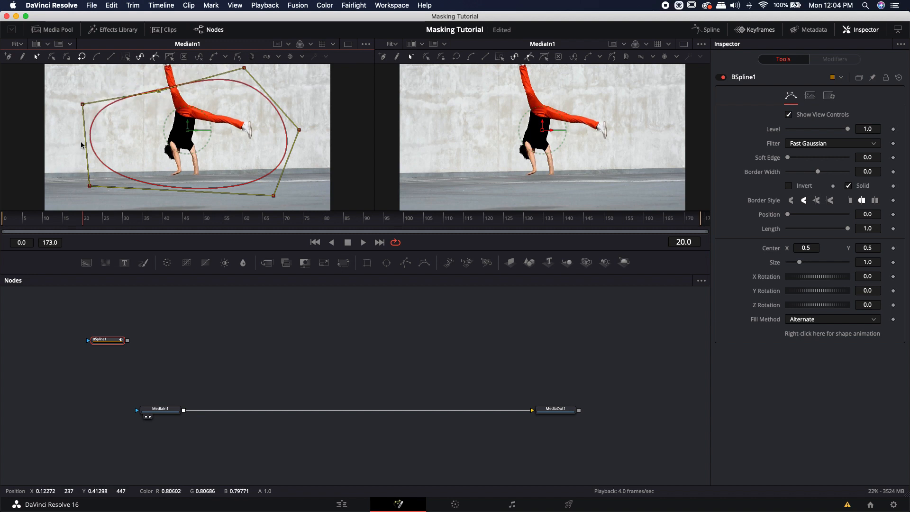
drag(85, 144, 74, 144)
drag(168, 191, 167, 200)
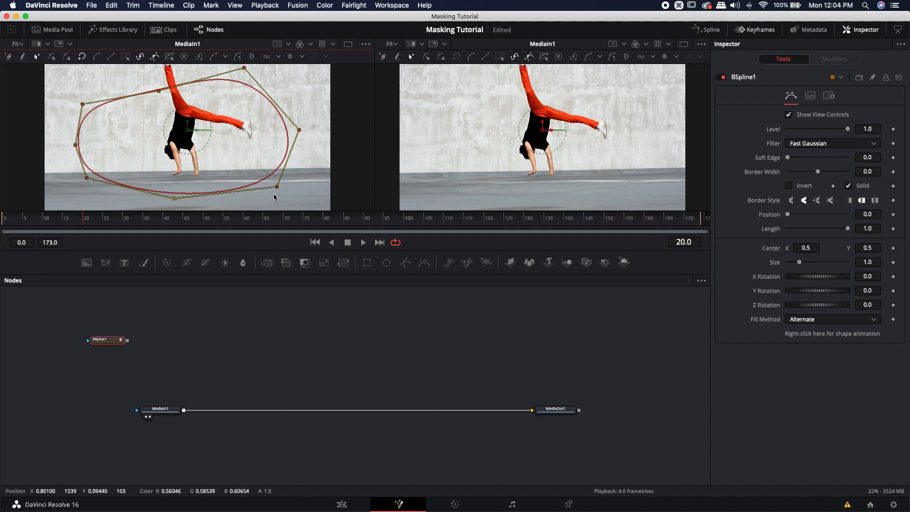
drag(277, 189, 149, 107)
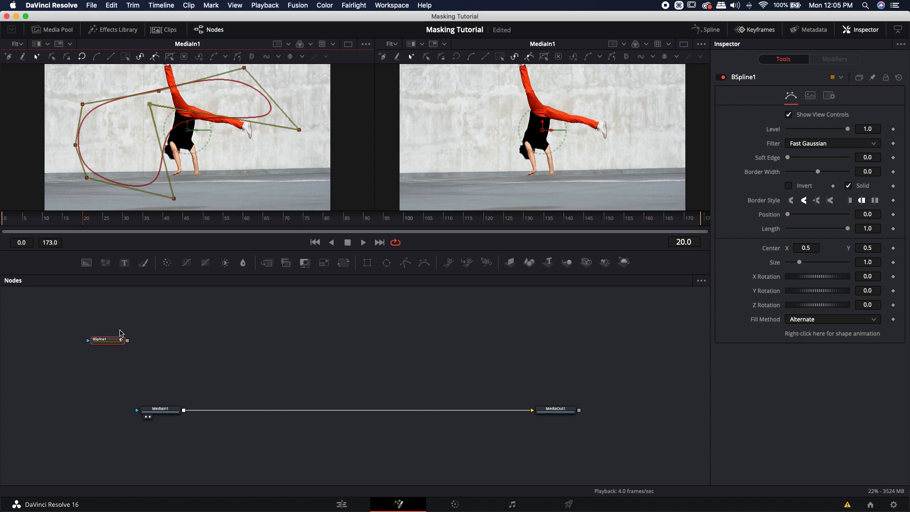
- Delete the BSpline1 node and show the library of mask tools
click(87, 340)
key(Delete)
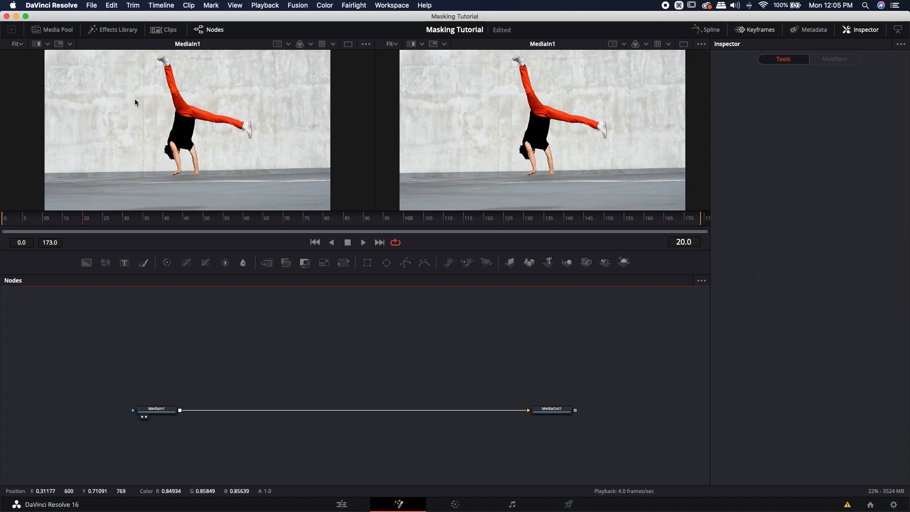
click(108, 32)
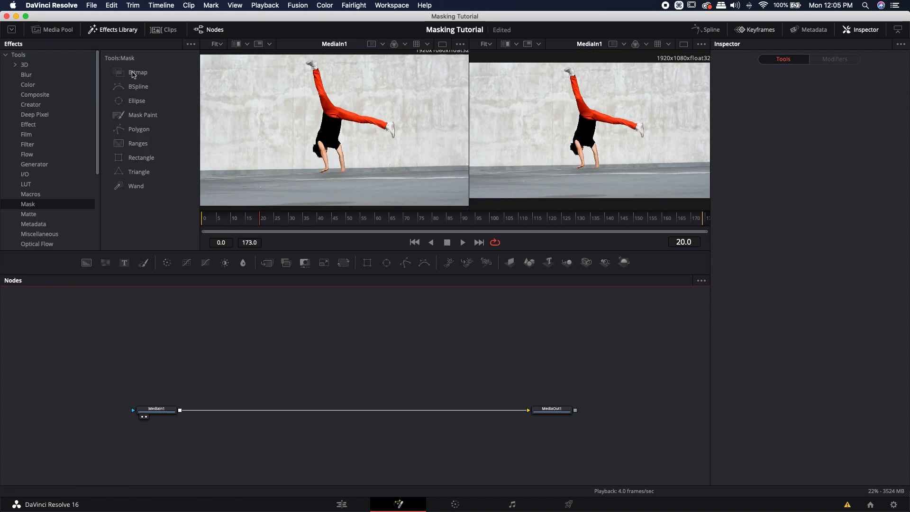
- Add Bitmap, Mask Paint, Ranges, Triangle and Wand mask nodes, and close the effects library
click(133, 75)
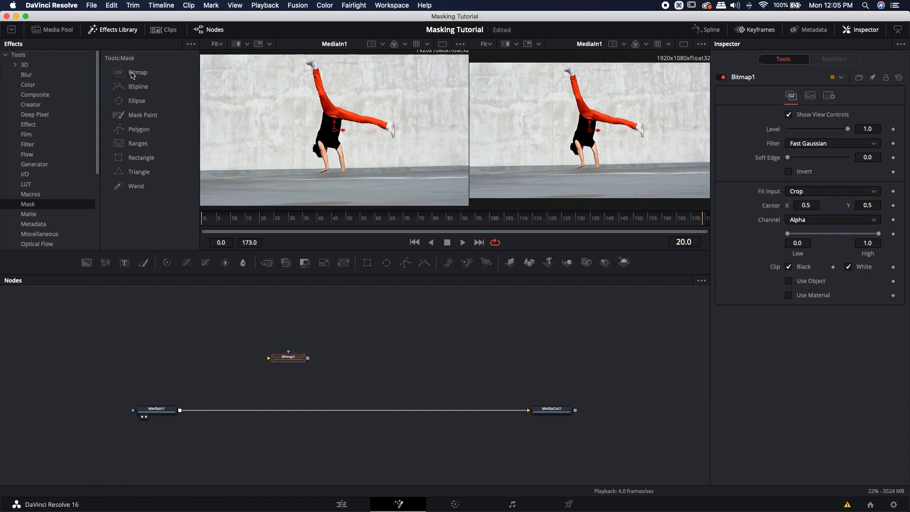
click(134, 117)
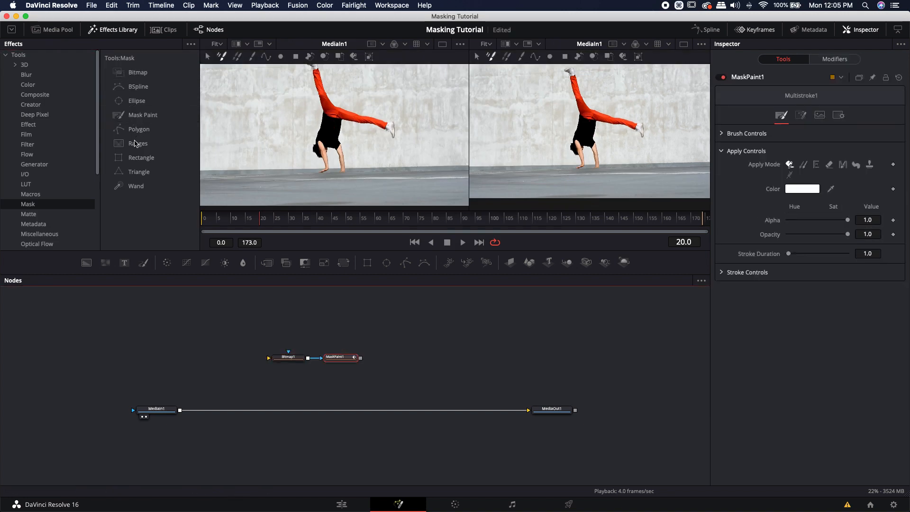
click(135, 143)
click(135, 172)
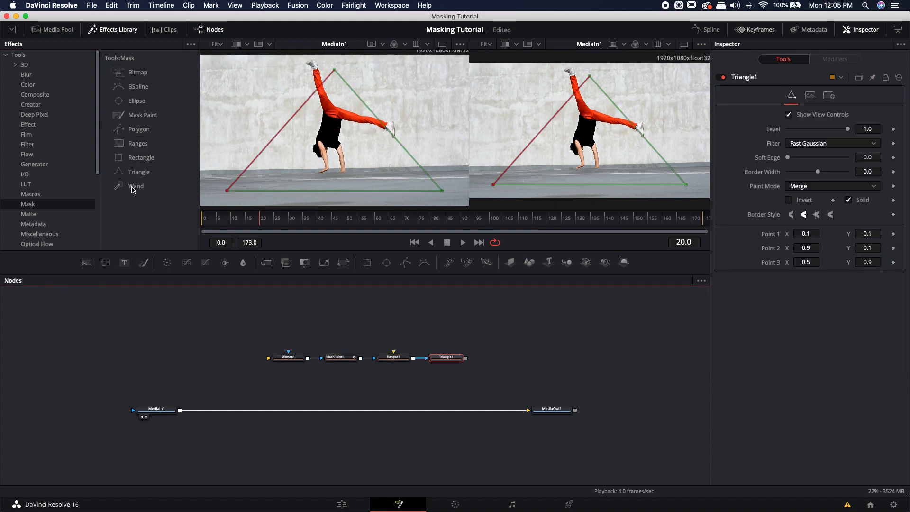
click(134, 187)
click(113, 29)
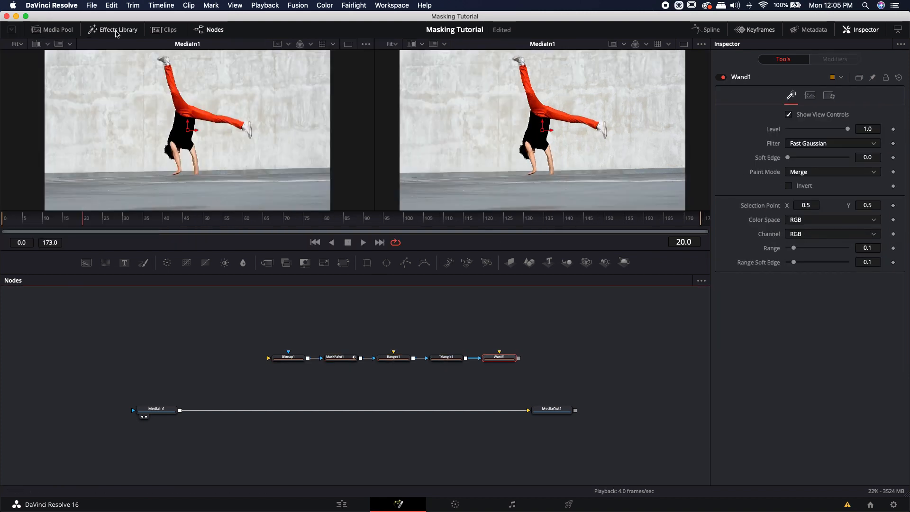
- Connect Triangle1 alone as MediaIn1's mask, nudge its lower-left point, and move its apex to about 0.427, 0.956 at the raised foot
mouse_move(322, 359)
mouse_down()
mouse_move(325, 371)
mouse_move(478, 371)
mouse_move(462, 358)
mouse_move(176, 311)
mouse_move(156, 406)
mouse_up()
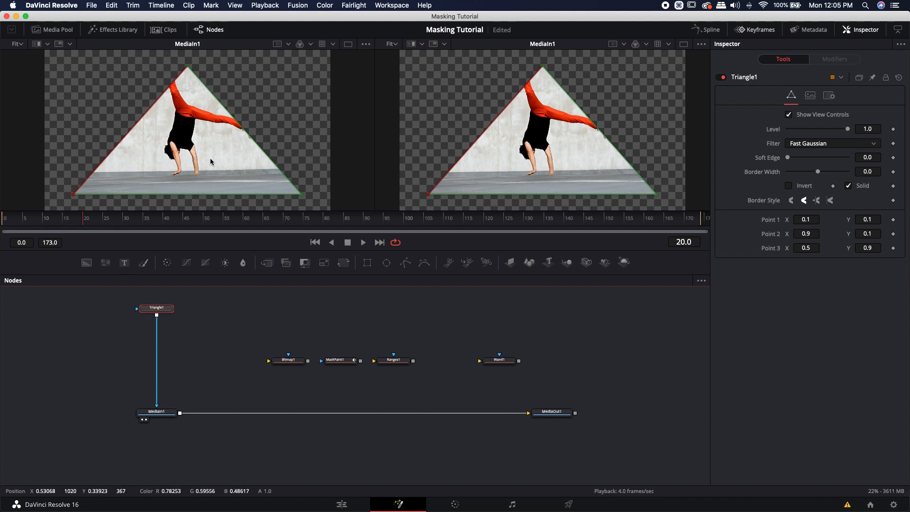
drag(63, 57, 304, 204)
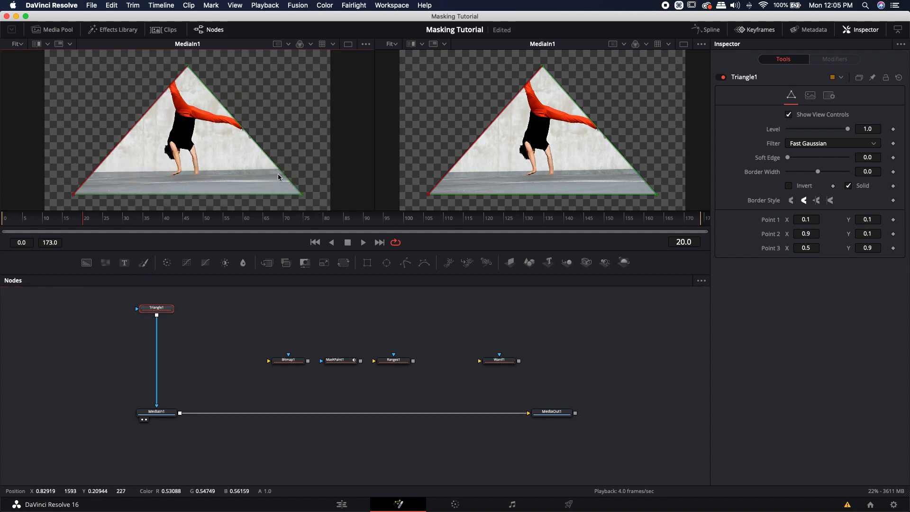
mouse_move(75, 193)
mouse_down()
mouse_move(75, 165)
mouse_move(73, 192)
mouse_up()
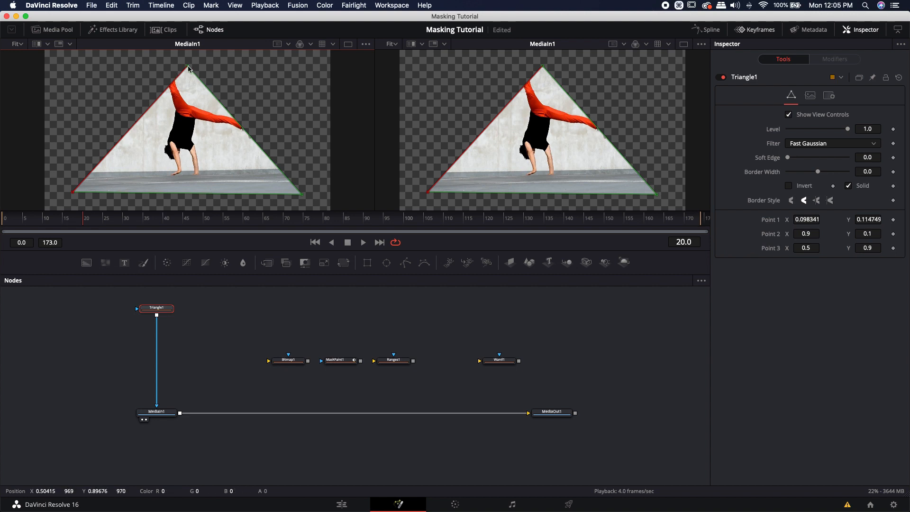
drag(189, 68, 166, 59)
- Delete the Triangle1 node from above MediaIn1
click(179, 311)
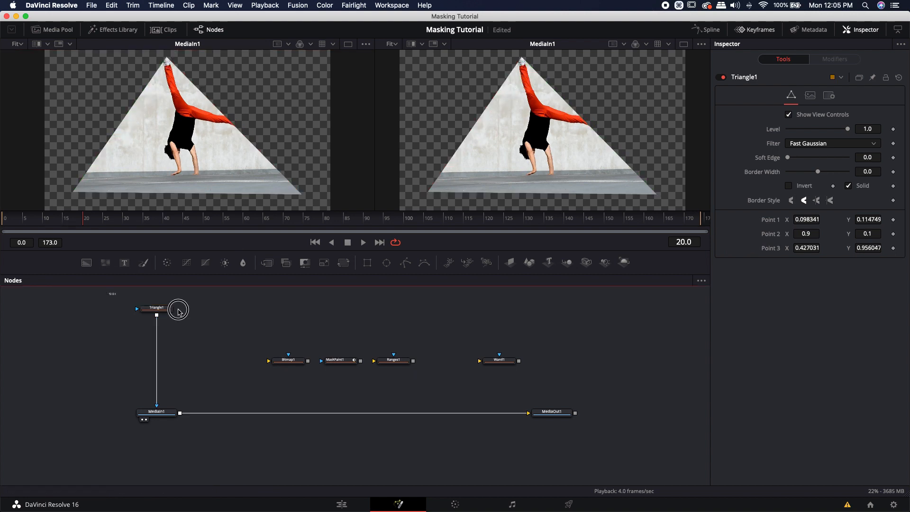
drag(178, 309, 222, 338)
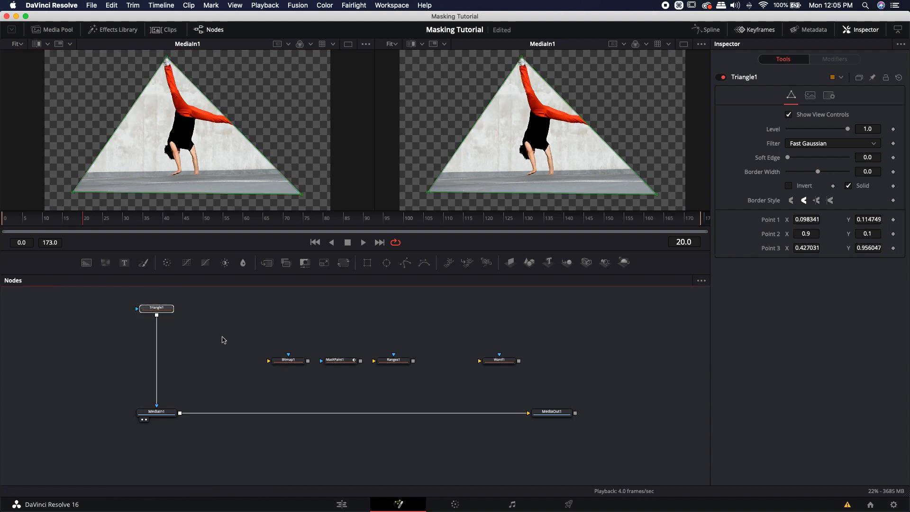
key(BackSpace)
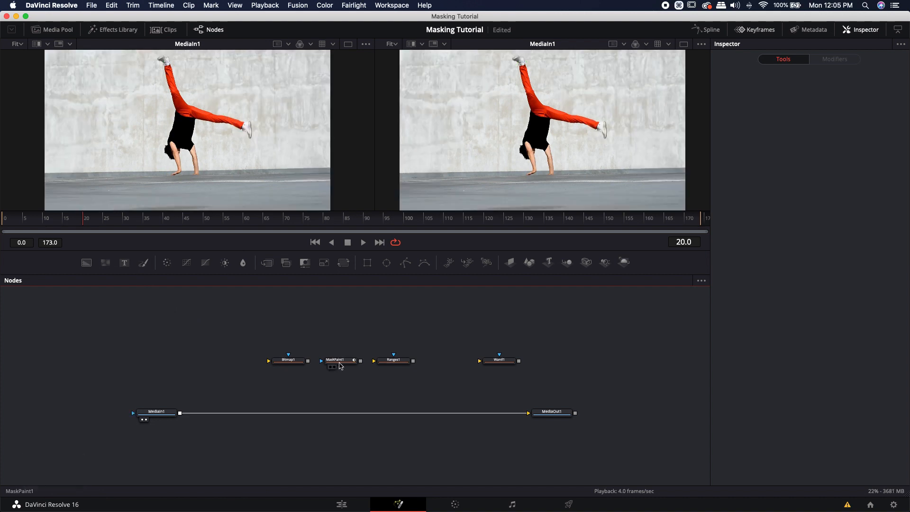
- Place MaskPaint1 above MediaIn1 and connect its output to MediaIn1's mask input
drag(337, 361, 154, 321)
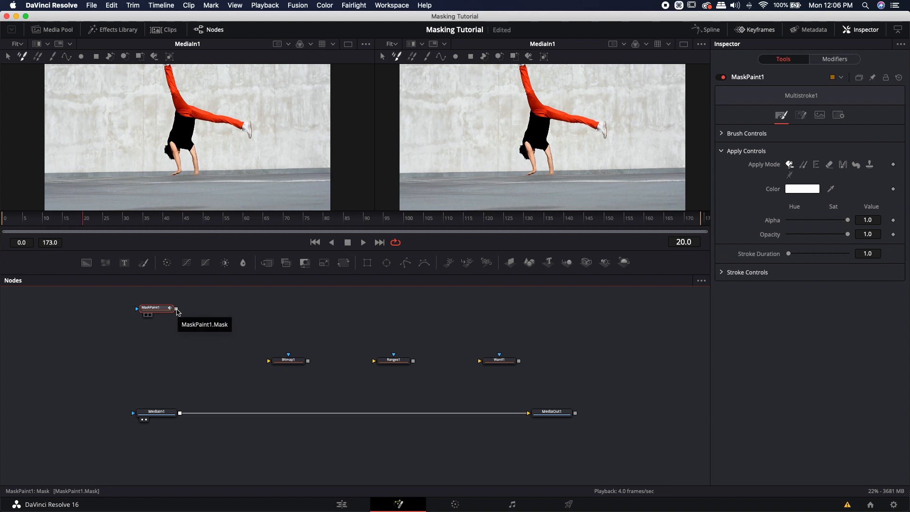
click(176, 308)
drag(176, 309, 155, 409)
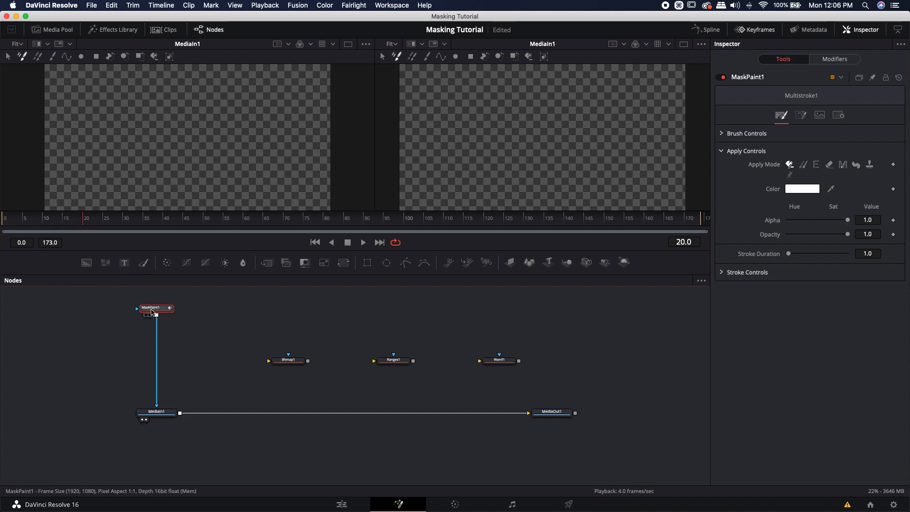
- Paint loose freehand Multistroke strokes over and around the dancer with MaskPaint1, and invert the painted mask
mouse_move(152, 312)
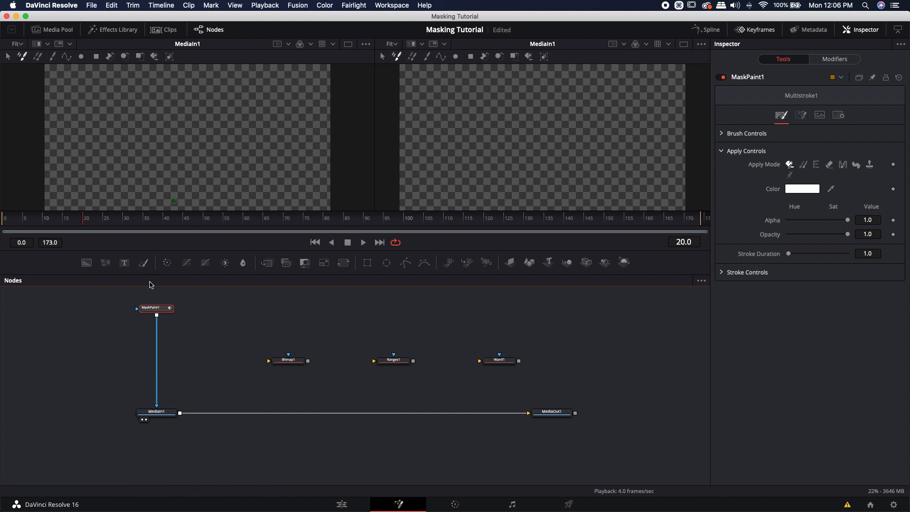
mouse_move(223, 95)
mouse_down()
mouse_move(203, 146)
mouse_move(133, 181)
mouse_move(206, 124)
mouse_move(147, 105)
mouse_move(204, 81)
mouse_move(198, 122)
mouse_move(209, 168)
mouse_move(147, 162)
mouse_move(171, 142)
mouse_move(227, 142)
mouse_up()
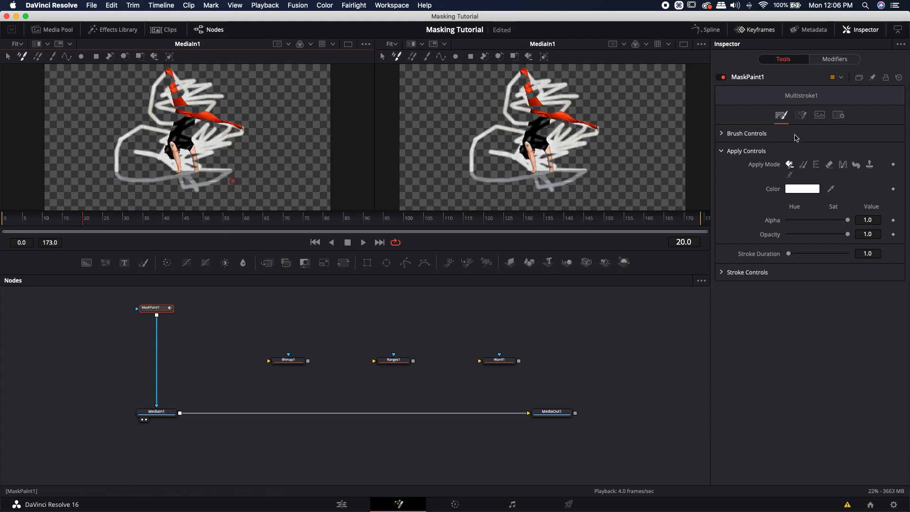
click(802, 116)
click(789, 191)
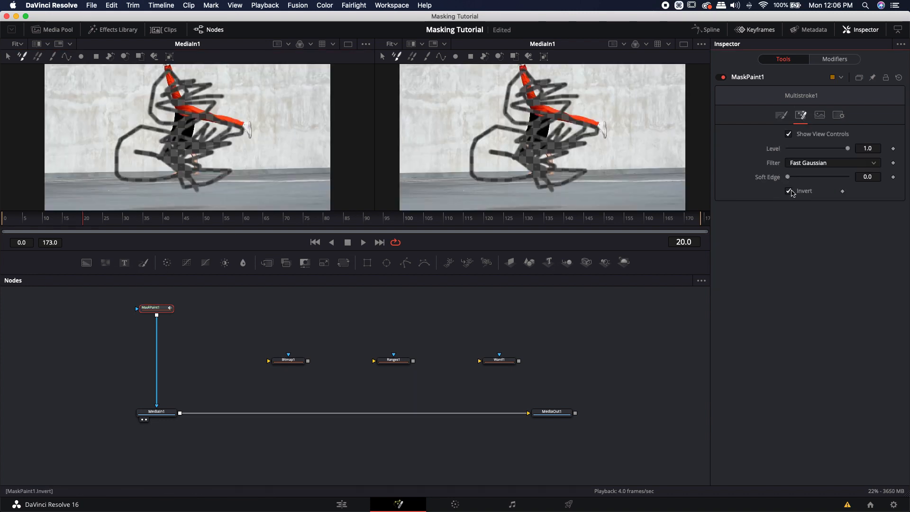
- Compare the painted mask with inversion off and back on, and delete the MaskPaint1 node above MediaIn1
click(789, 191)
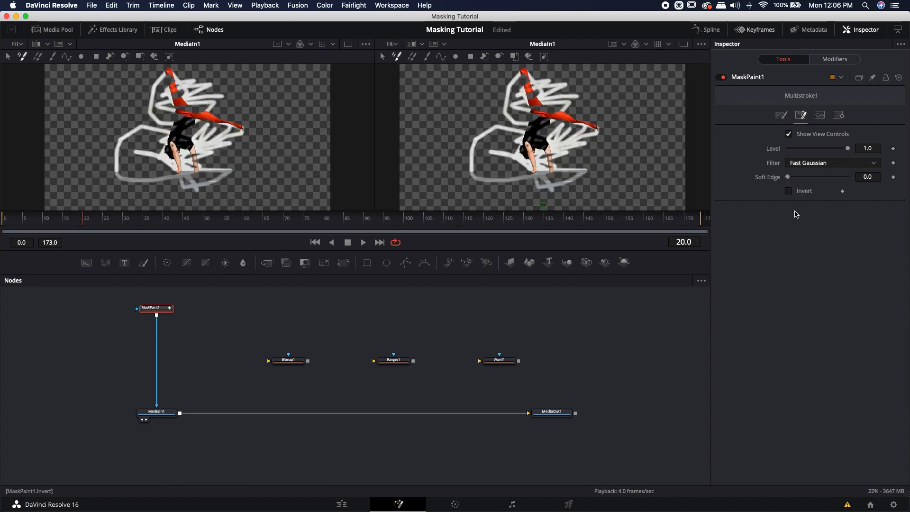
click(789, 191)
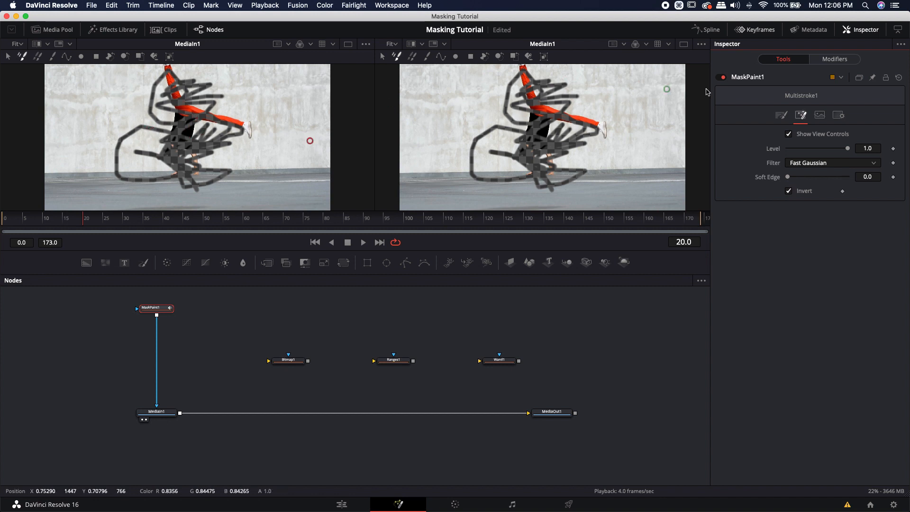
scroll(124, 401, up, 2)
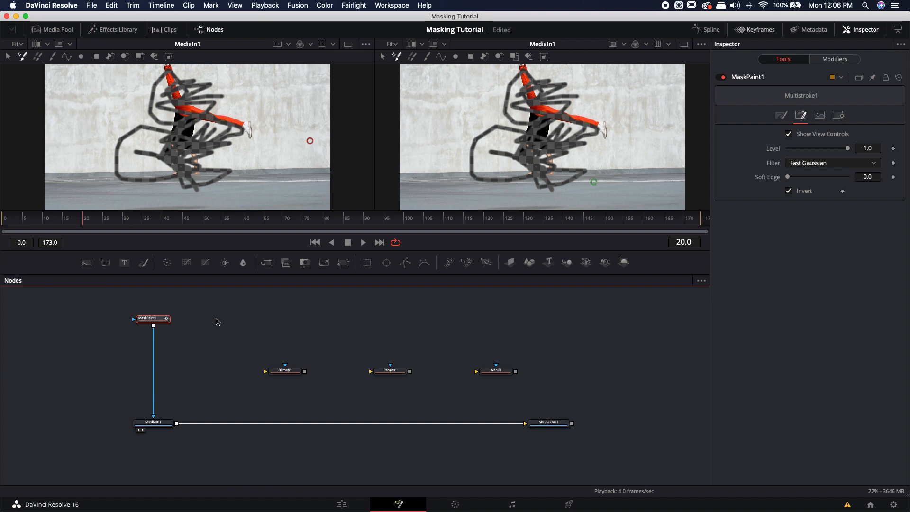
key(BackSpace)
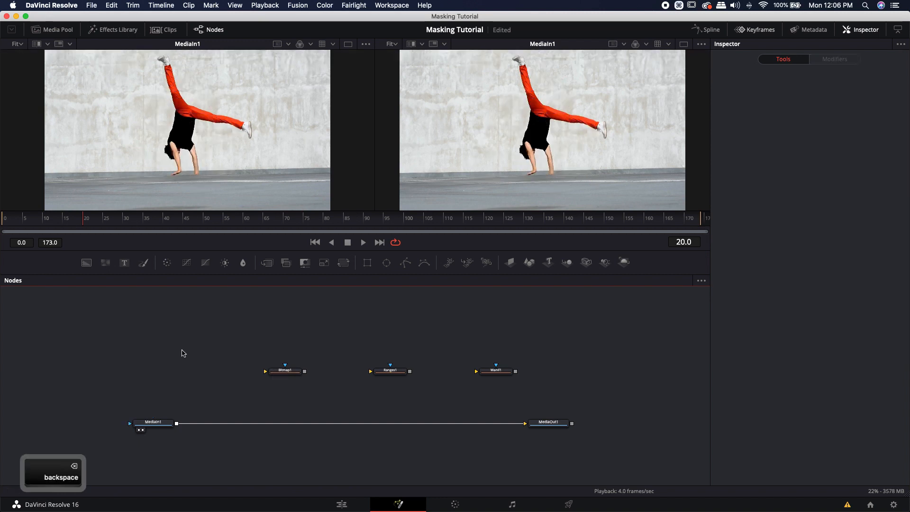
- Place Bitmap1 above MediaIn1 and show it in the first viewer
drag(292, 367, 159, 316)
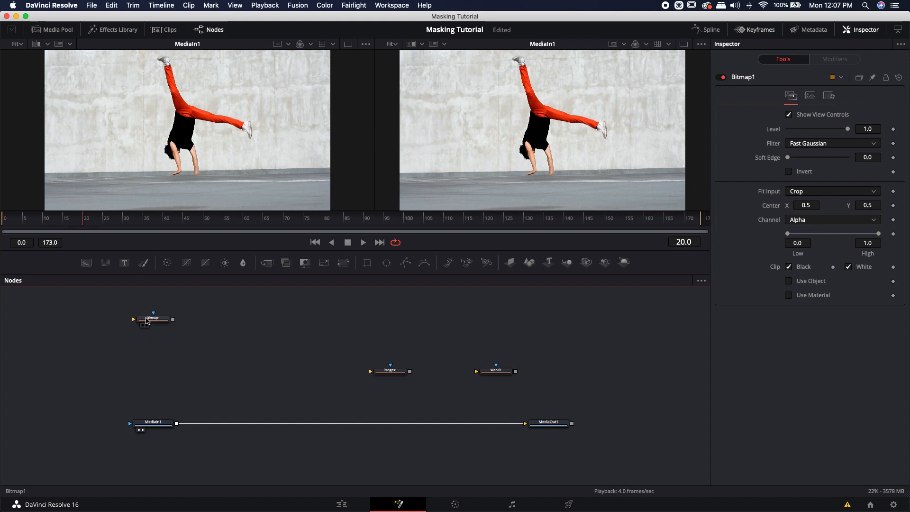
click(148, 320)
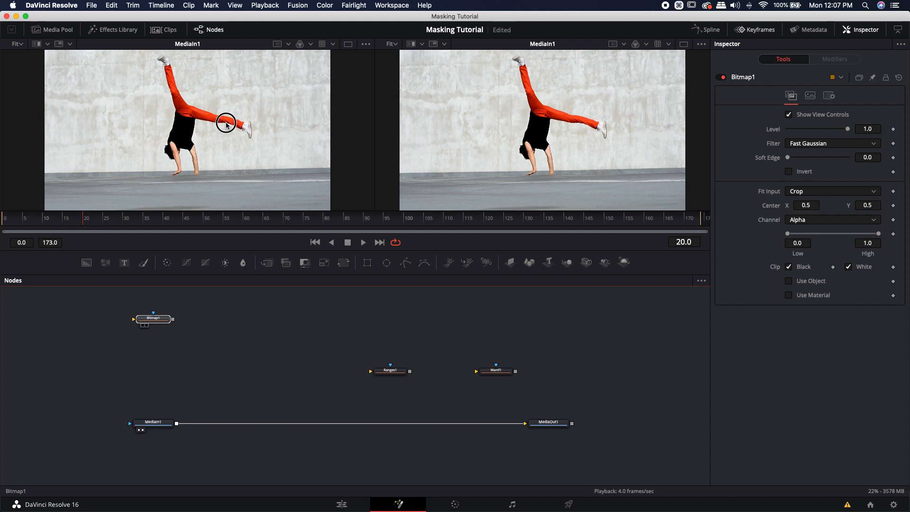
key(1)
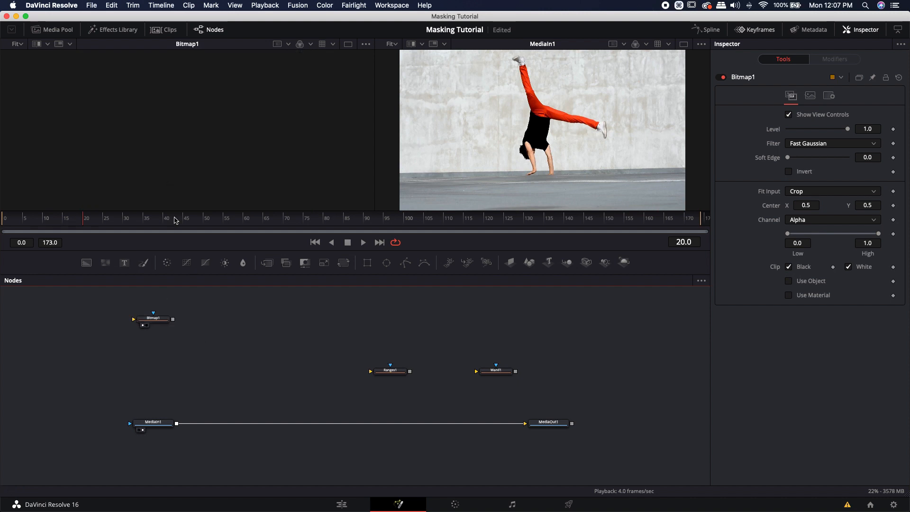
- Feed MediaIn1's output into Bitmap1 and set Bitmap1's channel to Red
drag(177, 423, 145, 321)
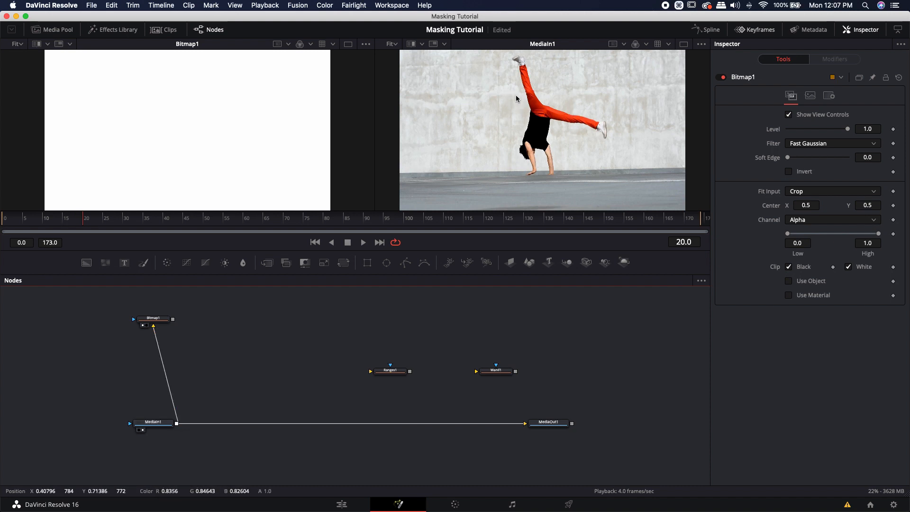
click(795, 220)
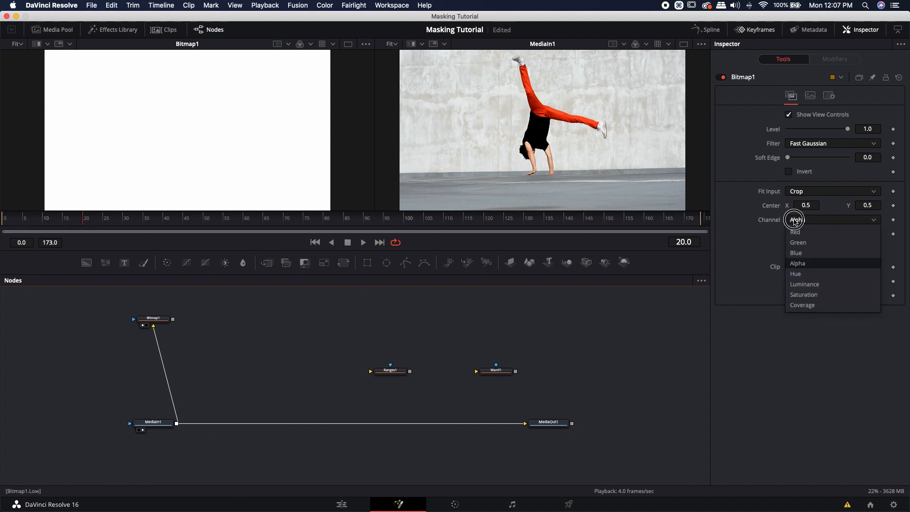
click(796, 232)
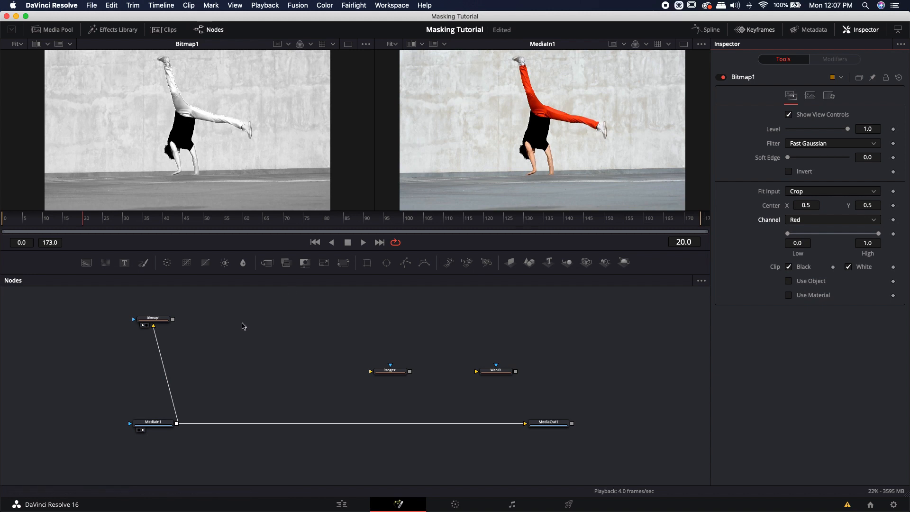
- Add a Background node beside Bitmap1 and set its color to pure red, with Red 1.0, Green 0.0 and Blue 0.0
click(297, 323)
drag(86, 262, 304, 321)
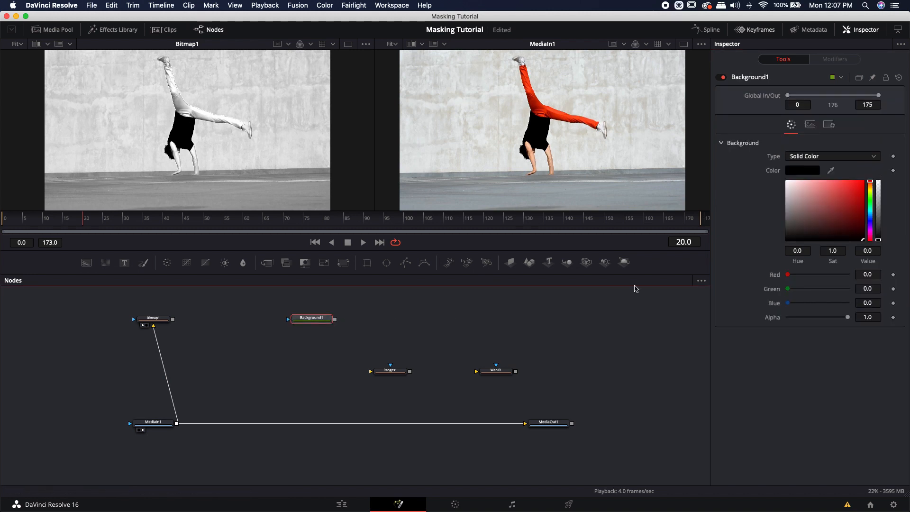
drag(801, 225, 880, 170)
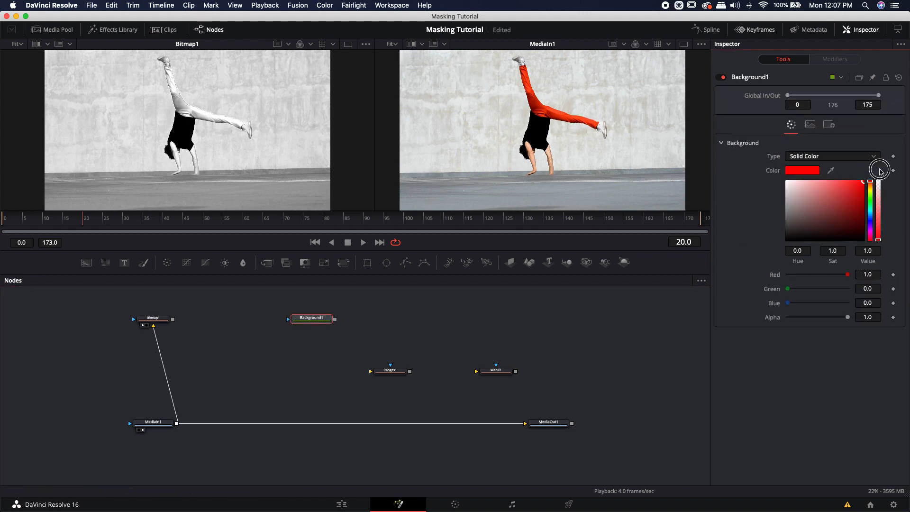
- Connect Bitmap1 to Background1's mask input and play back Background1 in the second viewer
click(174, 323)
drag(173, 322, 490, 152)
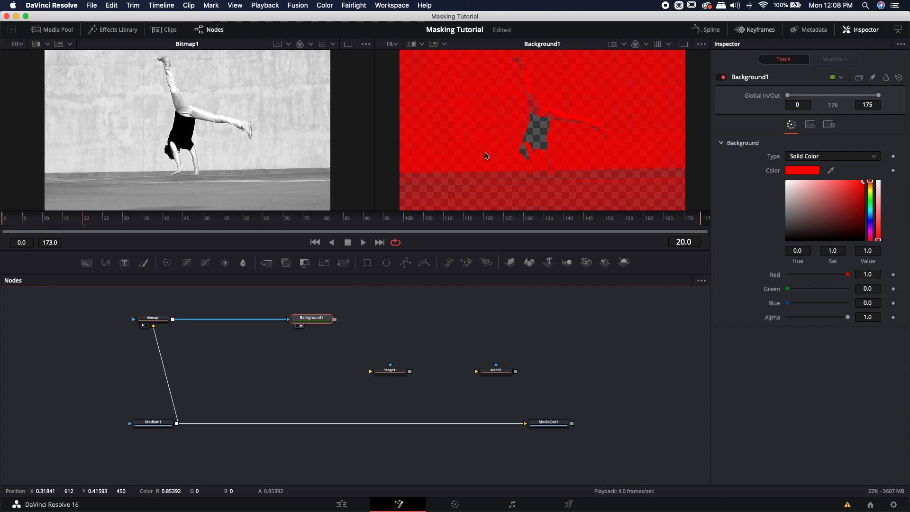
key(space)
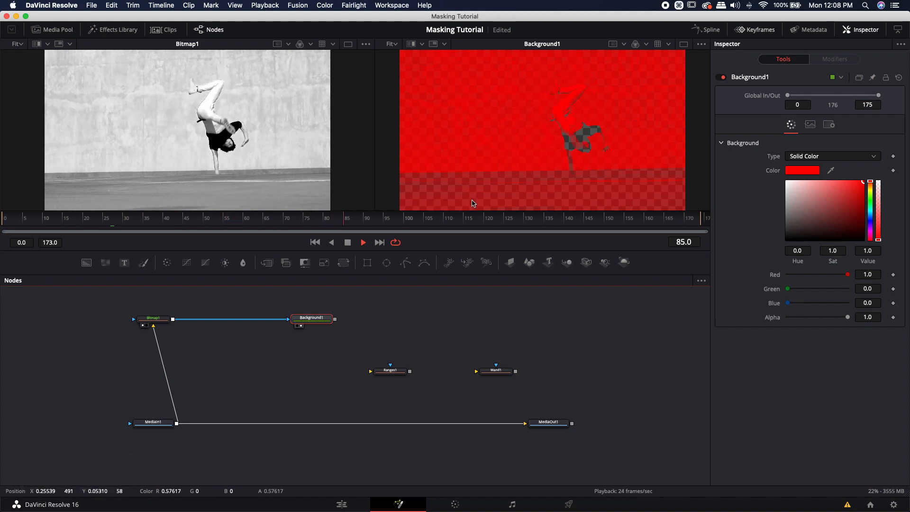
key(space)
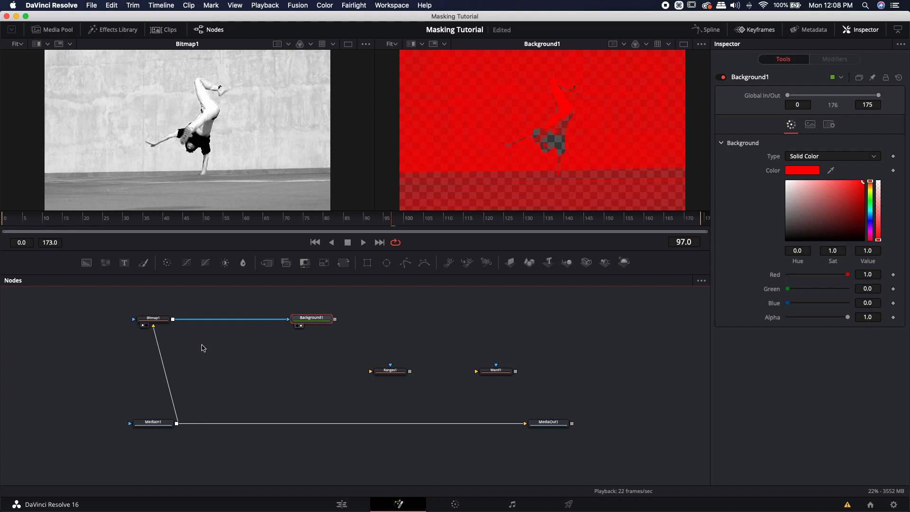
- Set Bitmap1's channel to Luminance with Low 0.244 and High 0.733, and play back the matte
click(158, 319)
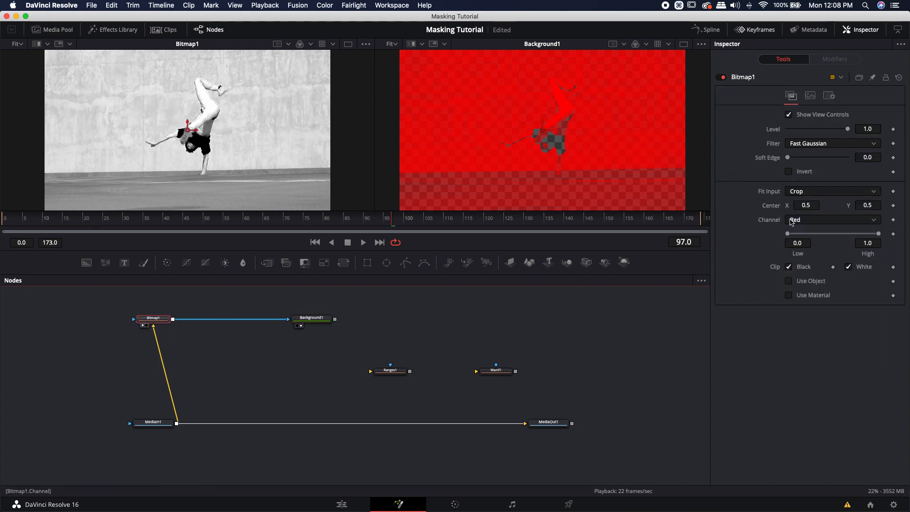
click(792, 221)
click(797, 286)
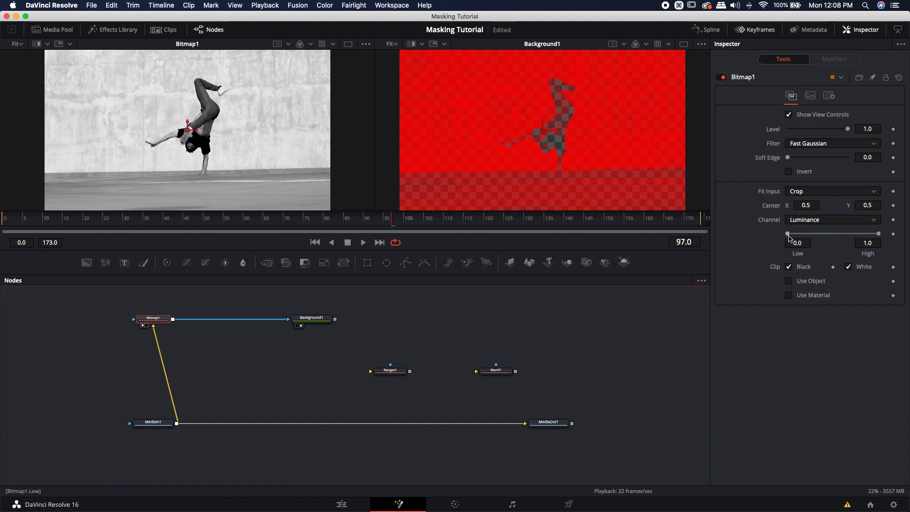
drag(789, 238, 810, 235)
drag(875, 236, 851, 235)
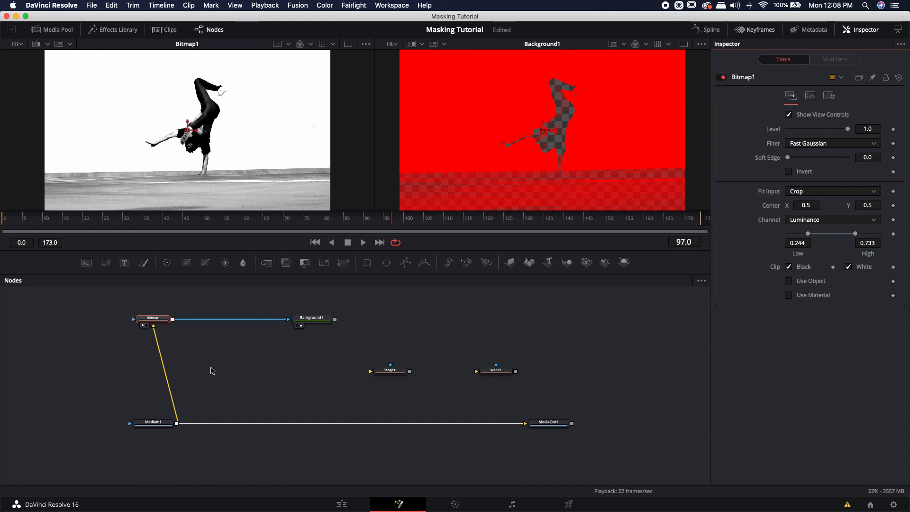
key(space)
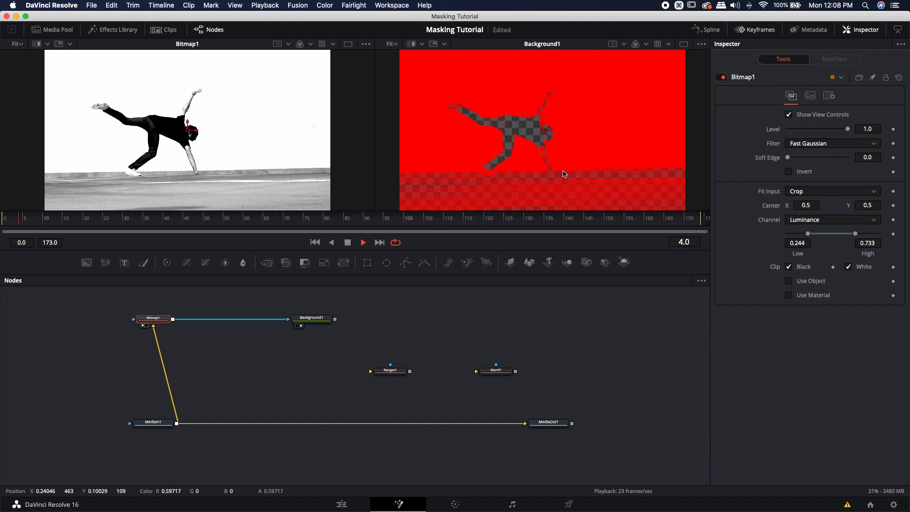
key(space)
- Add a rectangle mask after Bitmap1 and fit it over the floor, with center about 0.490, 0.007 and width about 1.08
click(143, 322)
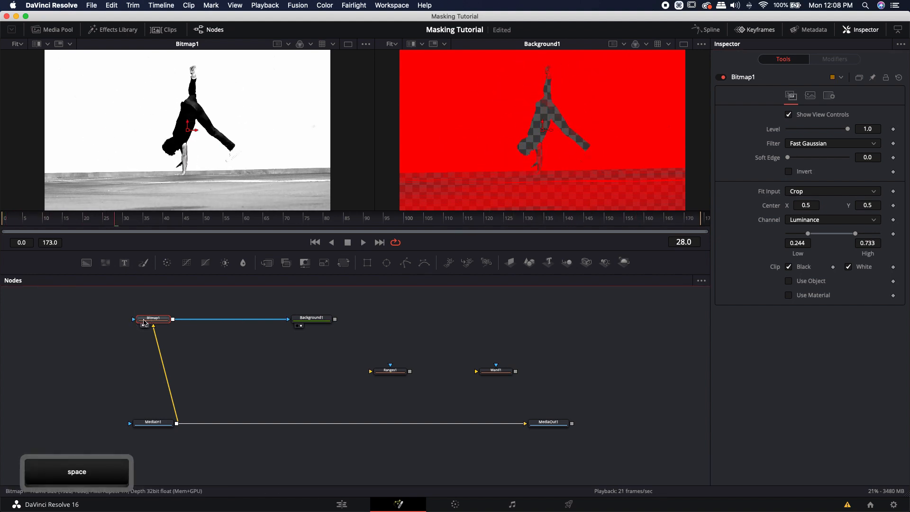
click(372, 264)
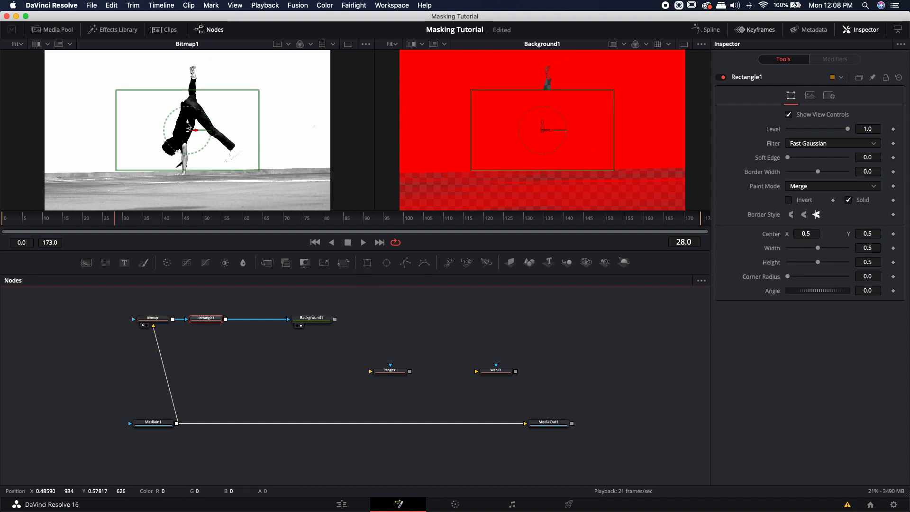
drag(187, 126, 185, 209)
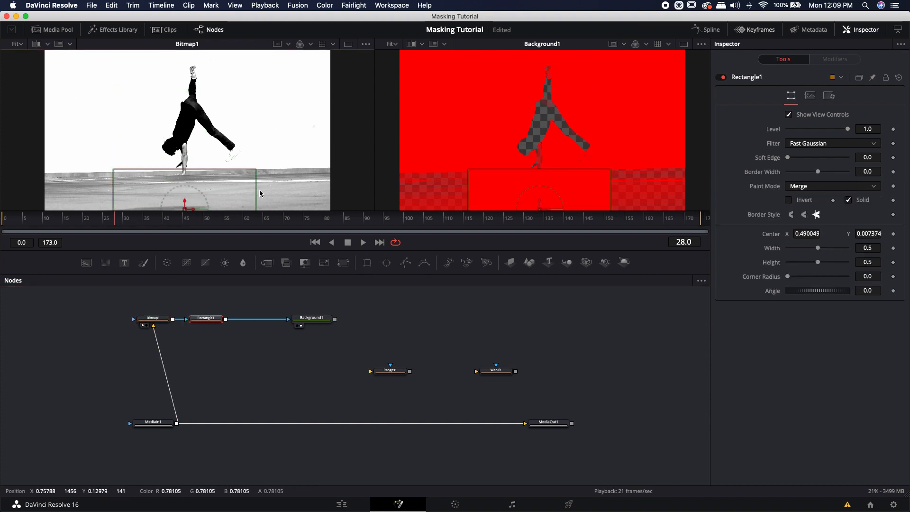
drag(260, 193, 339, 197)
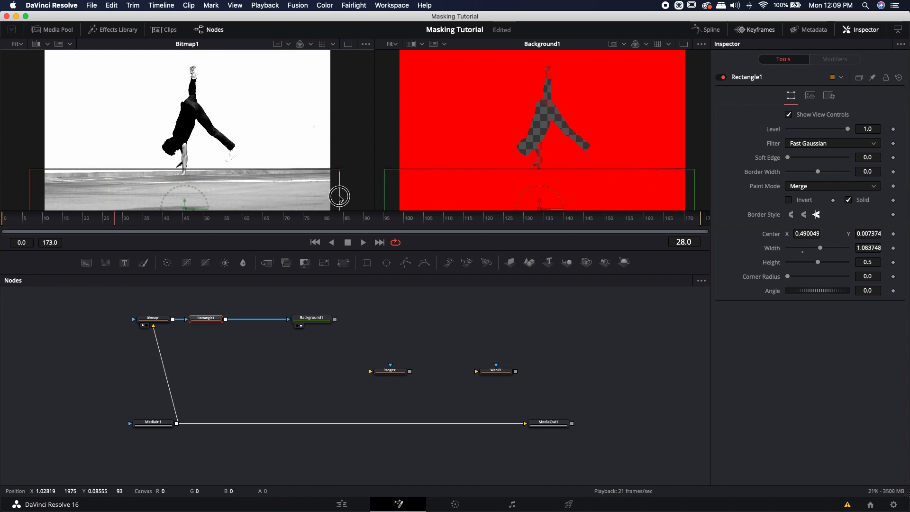
click(463, 331)
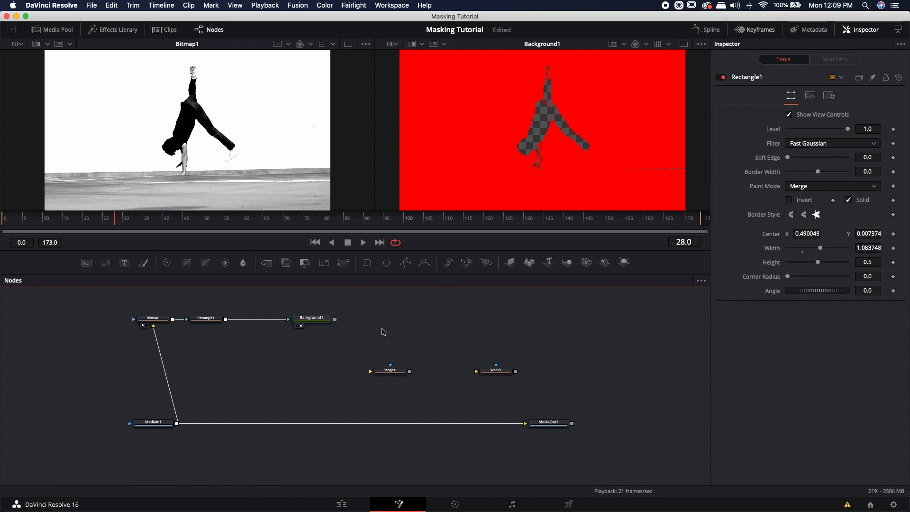
- Rotate Rectangle1 to an angle of about 1.94 to match the floor line, and play back the combined mask
key(space)
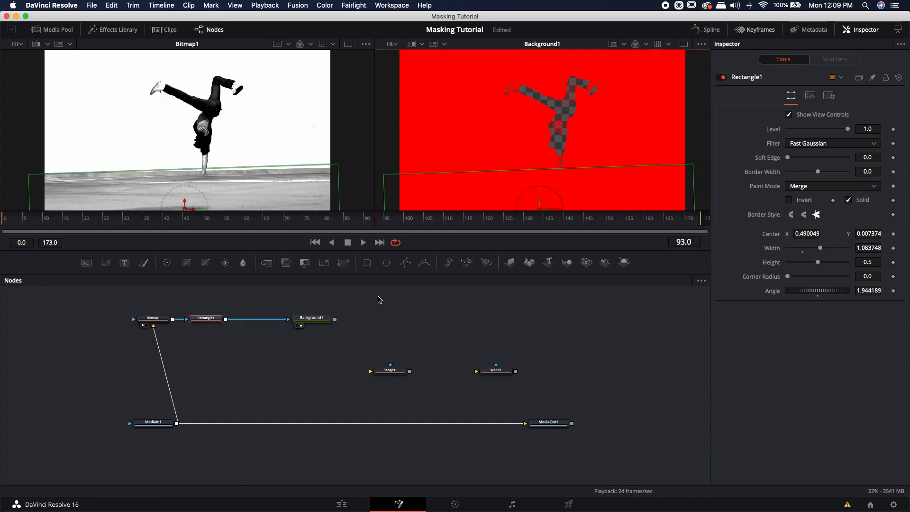
click(380, 311)
key(space)
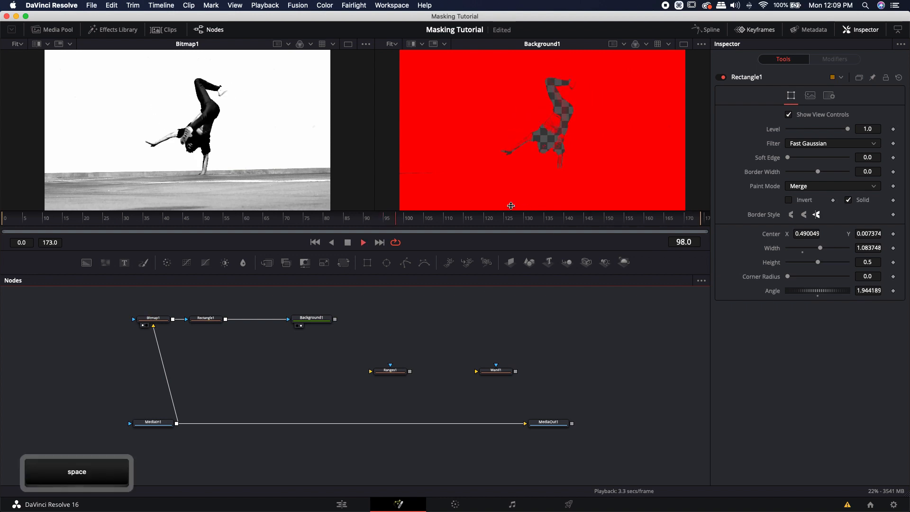
key(space)
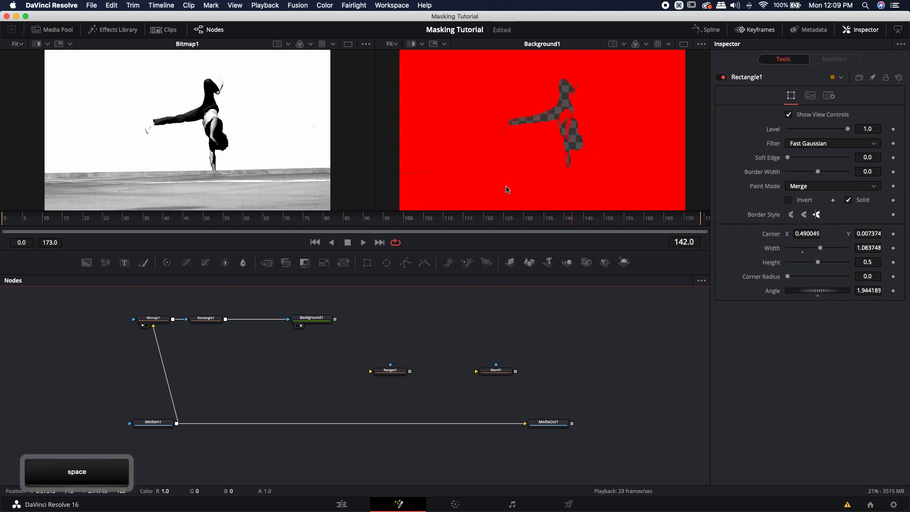
- Delete the Rectangle1 node between Bitmap1 and Background1
drag(289, 365, 295, 400)
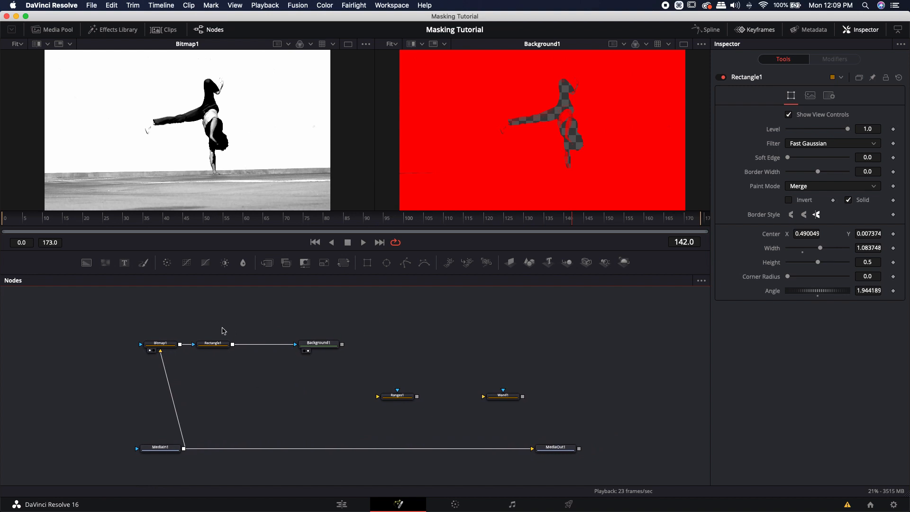
click(223, 343)
key(BackSpace)
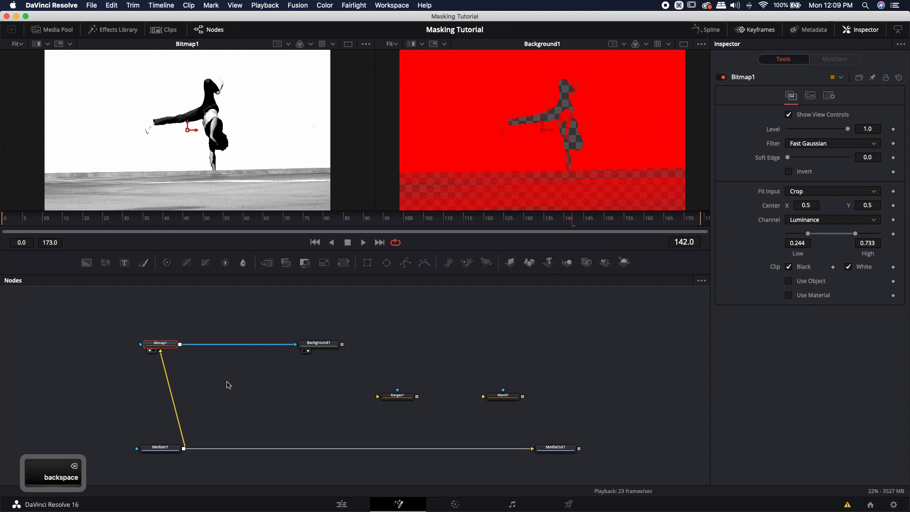
- Place Ranges1 above Bitmap1, and disconnect and delete the Bitmap1 node
click(165, 345)
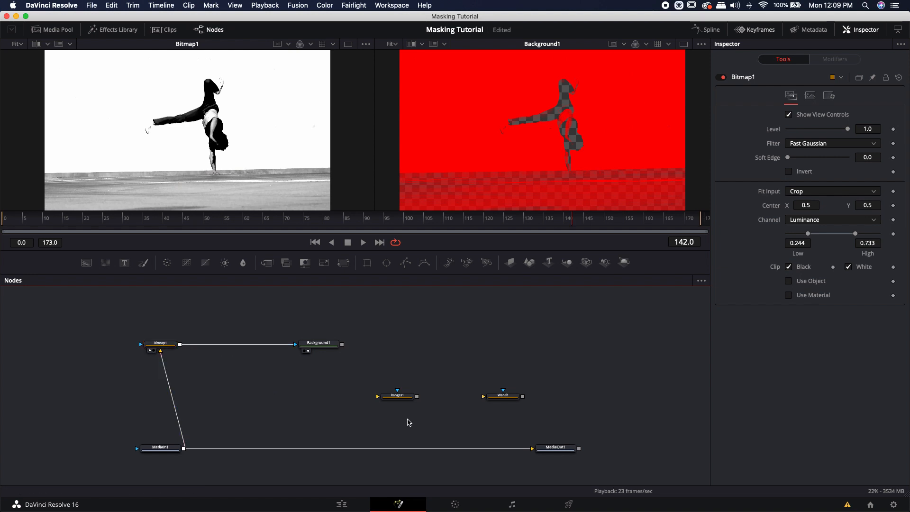
drag(402, 399, 165, 312)
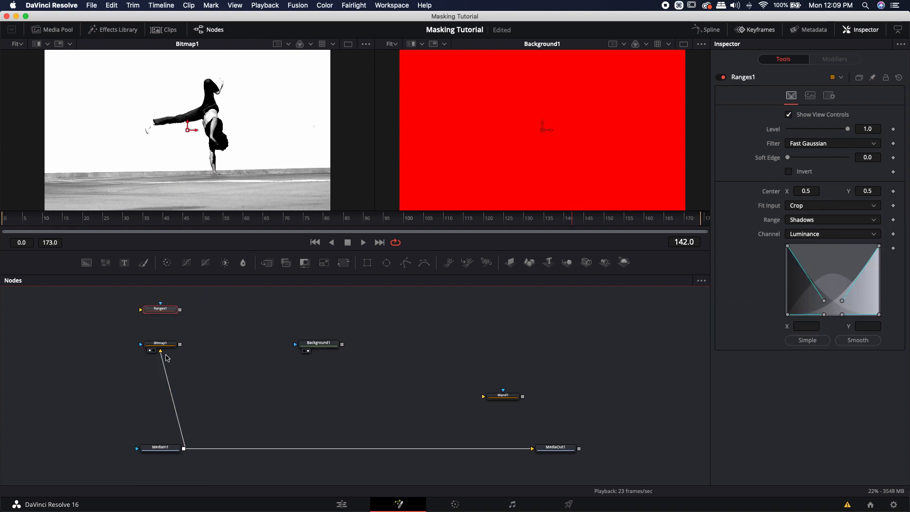
drag(162, 356, 190, 378)
click(171, 346)
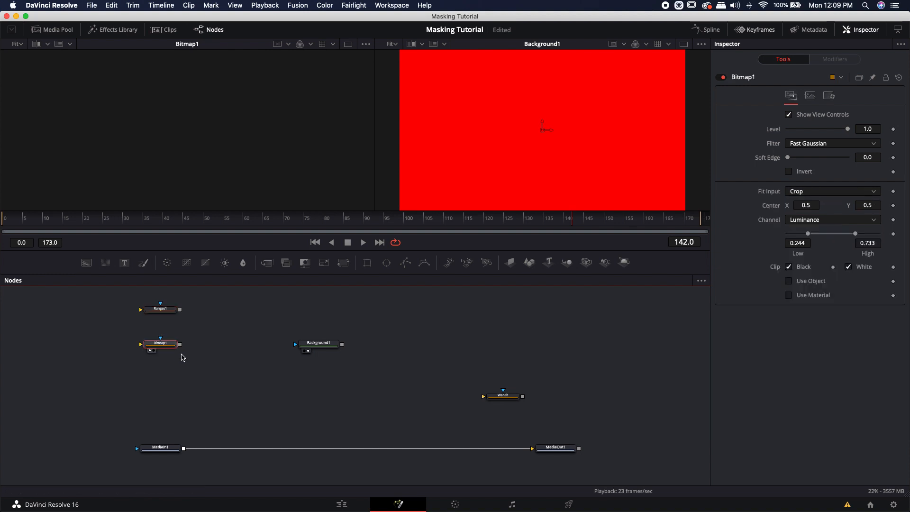
key(BackSpace)
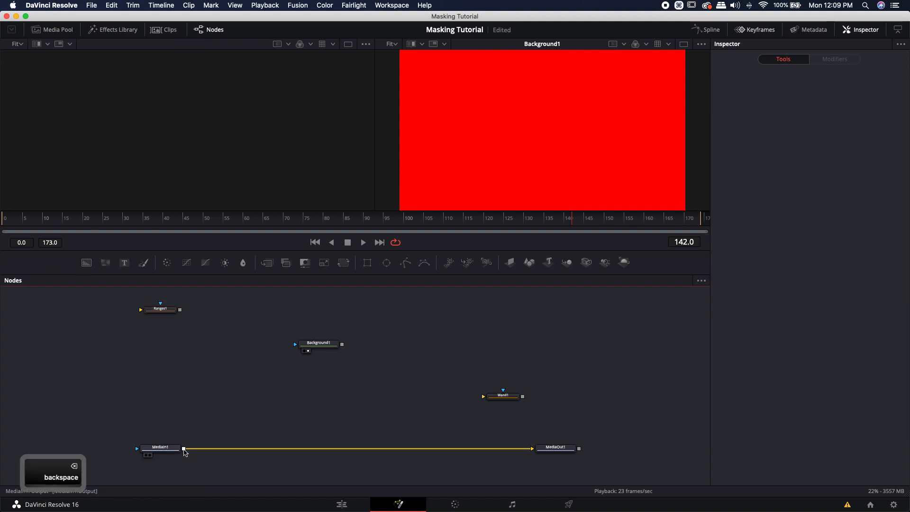
- Feed MediaIn1's output into Ranges1, show Ranges1 in the first viewer, and select it for editing
drag(184, 448, 202, 173)
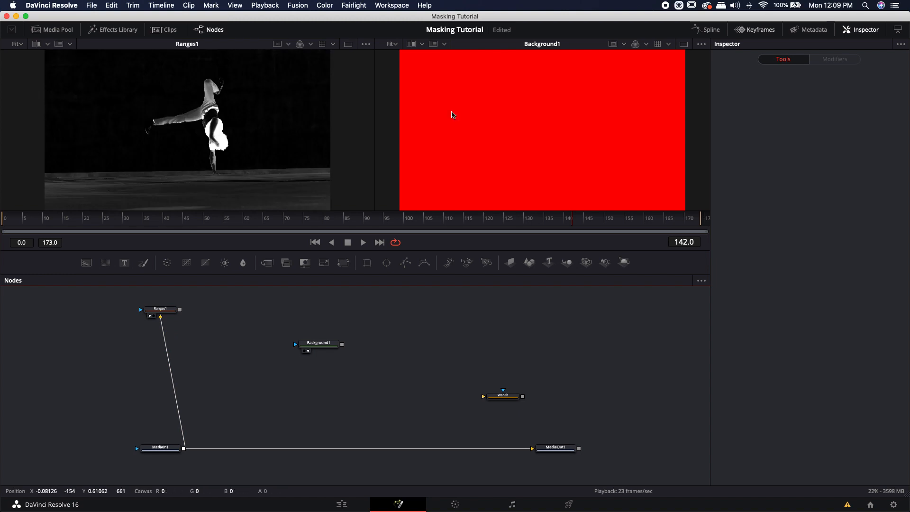
click(160, 308)
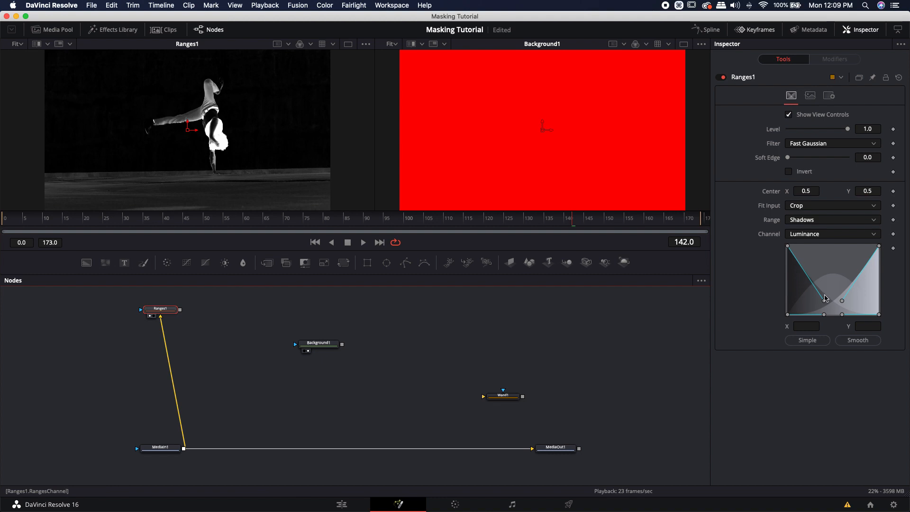
- Switch Ranges1 from shadows to Highlights, and reshape its shadow curve with the lower handle at about X 0.363, Y 0.614
drag(823, 300, 807, 309)
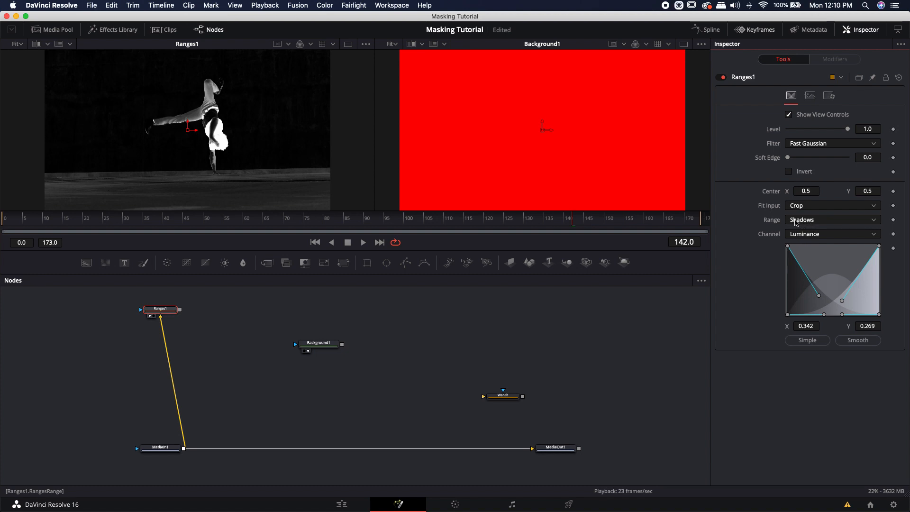
click(796, 220)
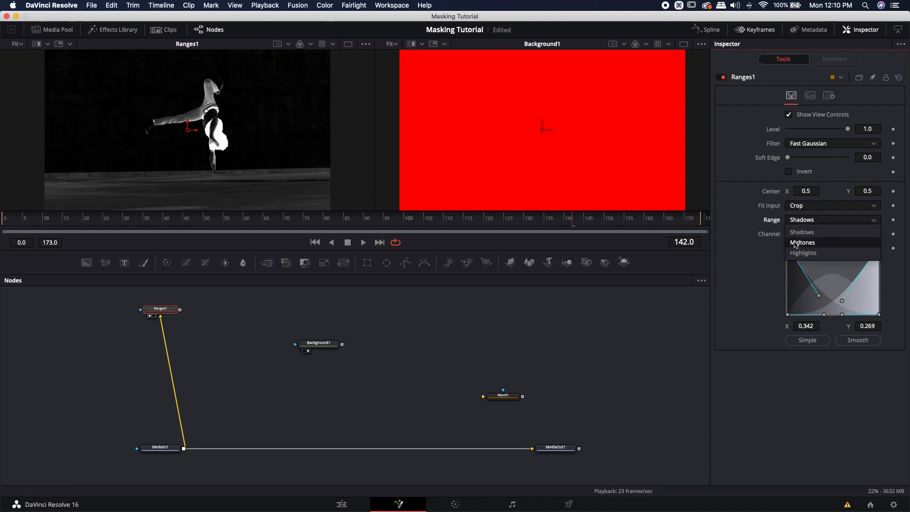
click(803, 253)
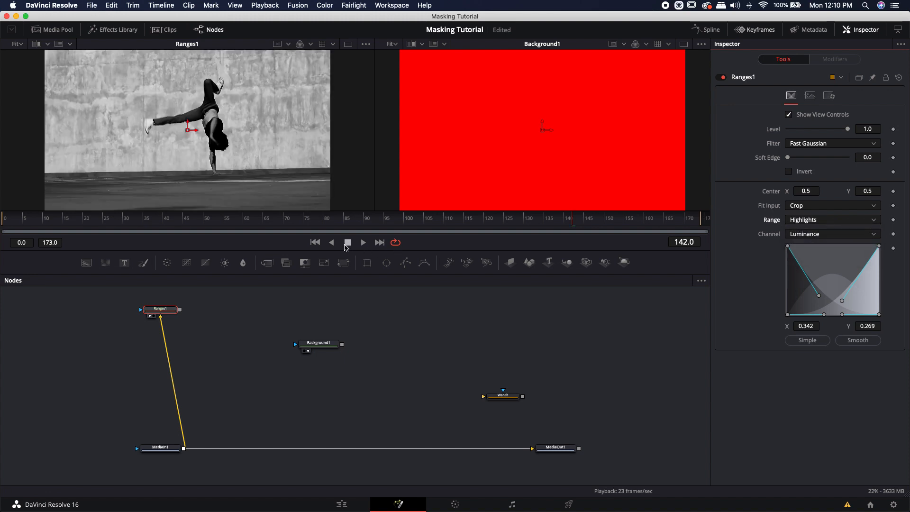
scroll(200, 334, up, 1)
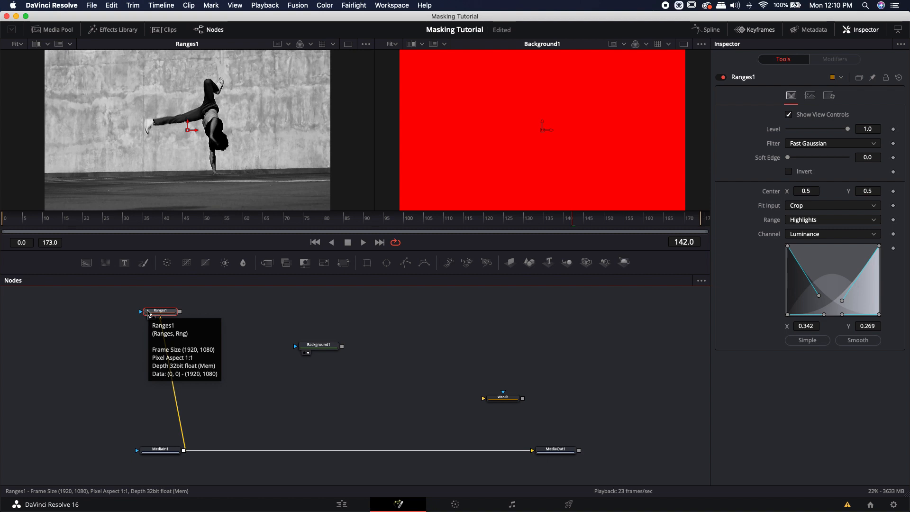
drag(818, 295, 820, 272)
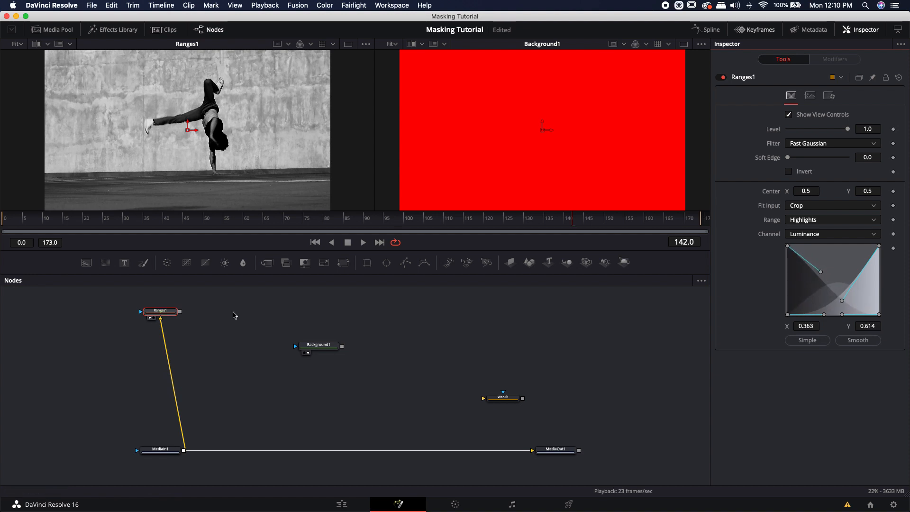
- Replace the Ranges1 node with Wand1, feed MediaIn1's output into it, and show Wand1 in the first viewer
click(204, 331)
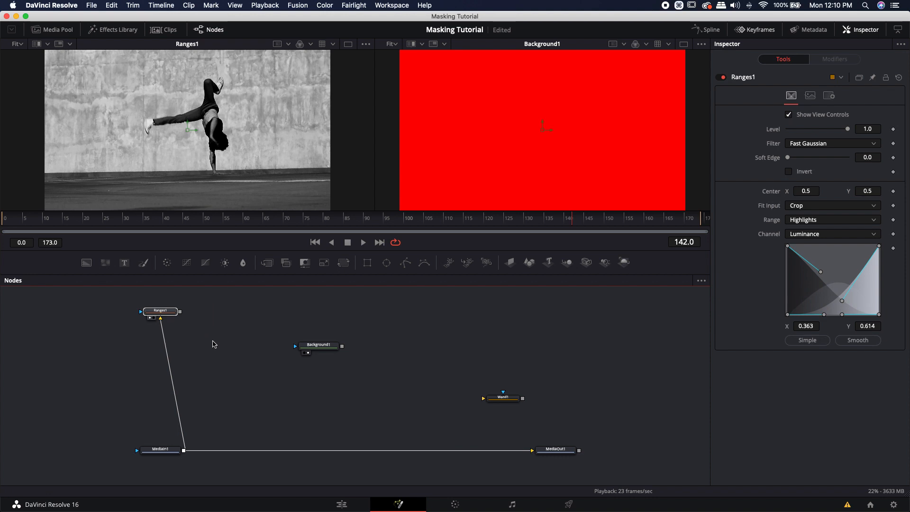
key(BackSpace)
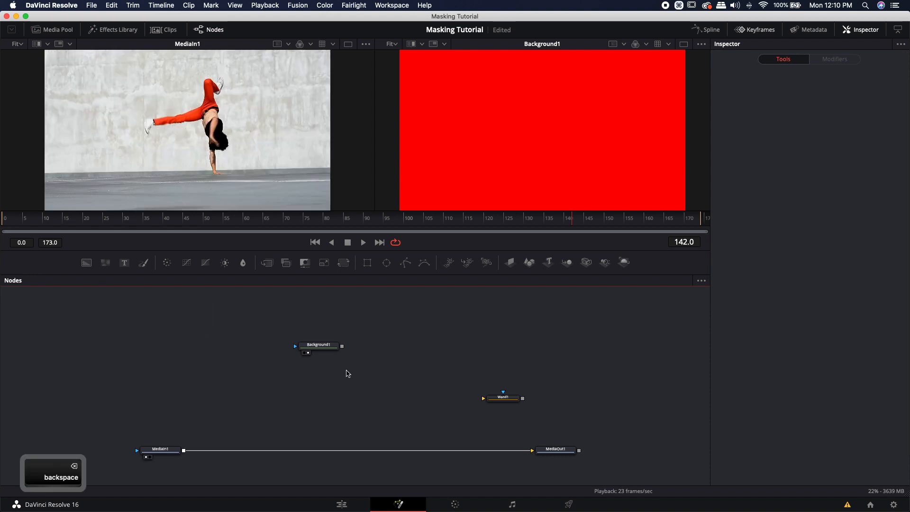
drag(495, 406, 173, 352)
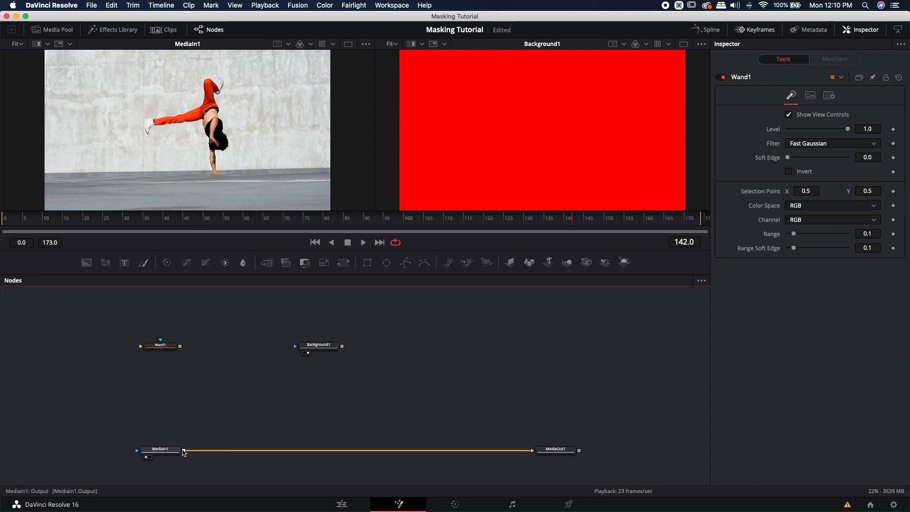
drag(183, 450, 196, 129)
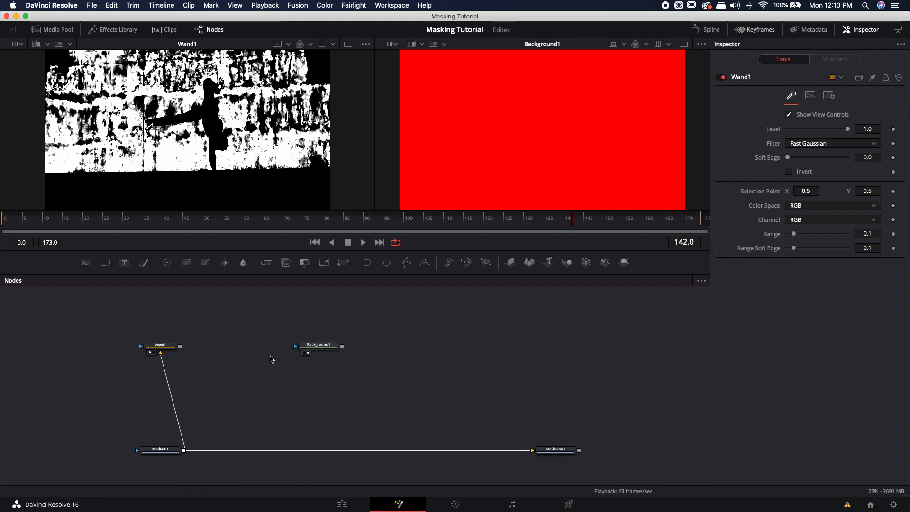
- Show MediaIn1 in the first viewer and move Wand1's selection point onto the red trousers, at about X 0.527, Y 0.597
drag(178, 450, 178, 142)
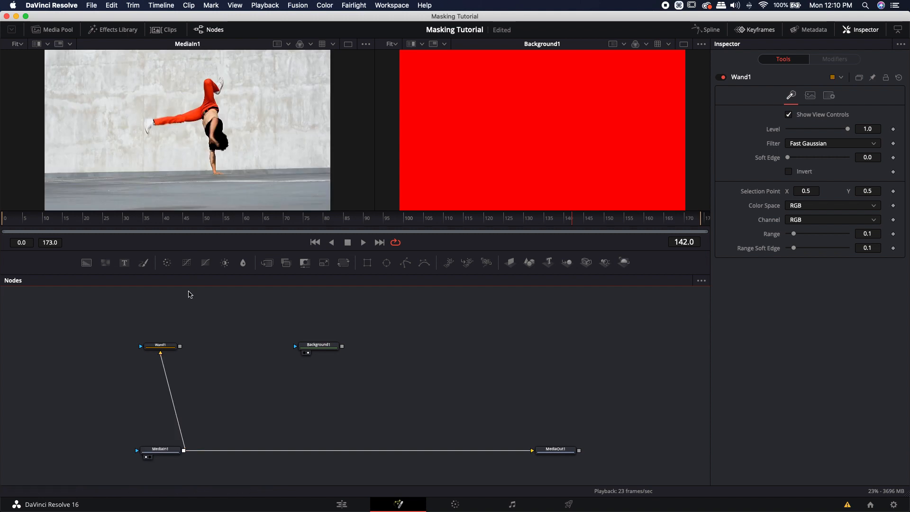
click(163, 349)
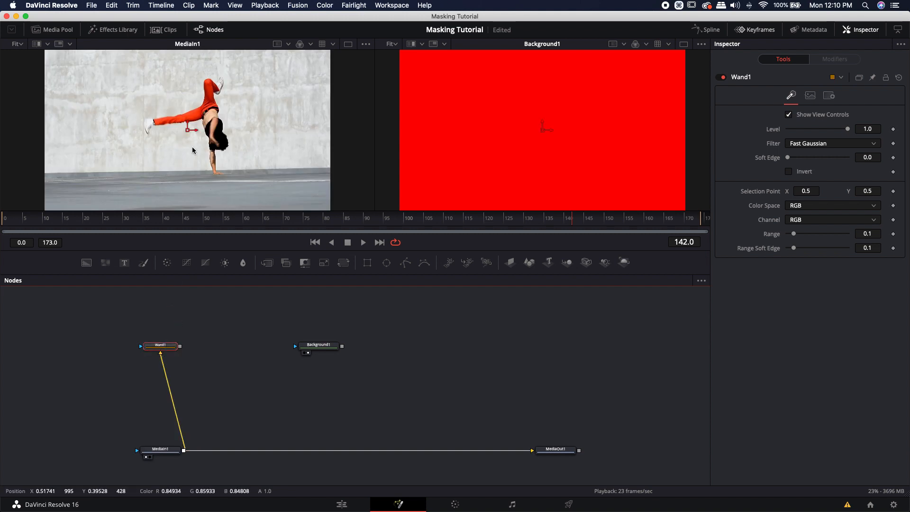
mouse_move(188, 132)
mouse_down()
mouse_move(187, 144)
mouse_move(196, 135)
mouse_move(190, 154)
mouse_move(173, 150)
mouse_move(177, 137)
mouse_up()
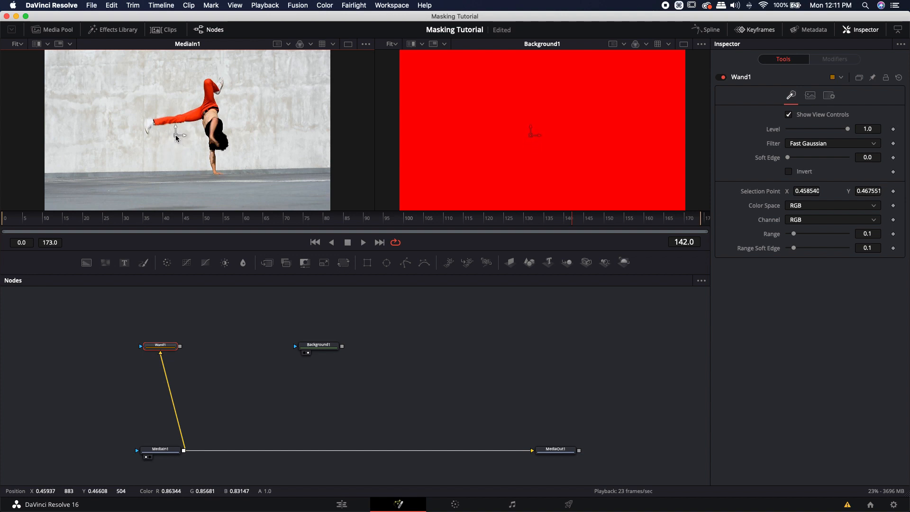
drag(176, 138, 197, 116)
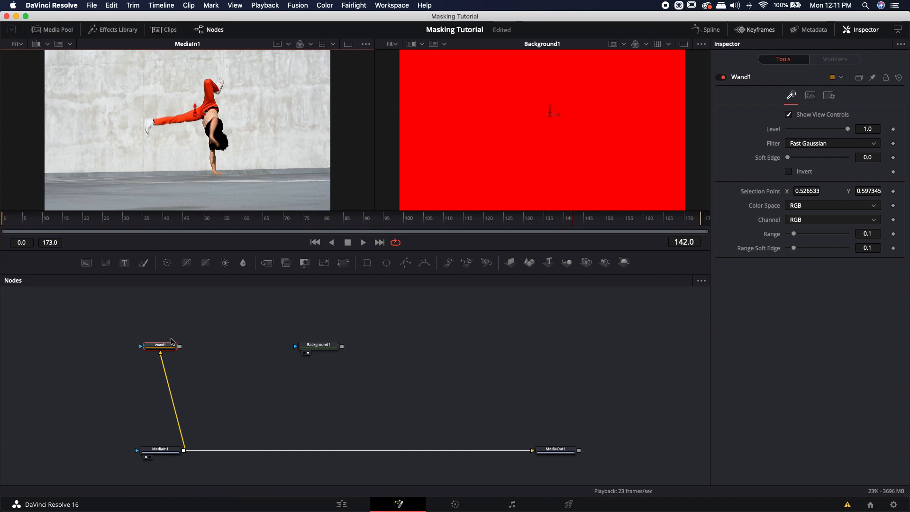
- Show Wand1 in the second viewer and raise its Range to about 0.953 to cover the whole trousers
drag(162, 346, 504, 134)
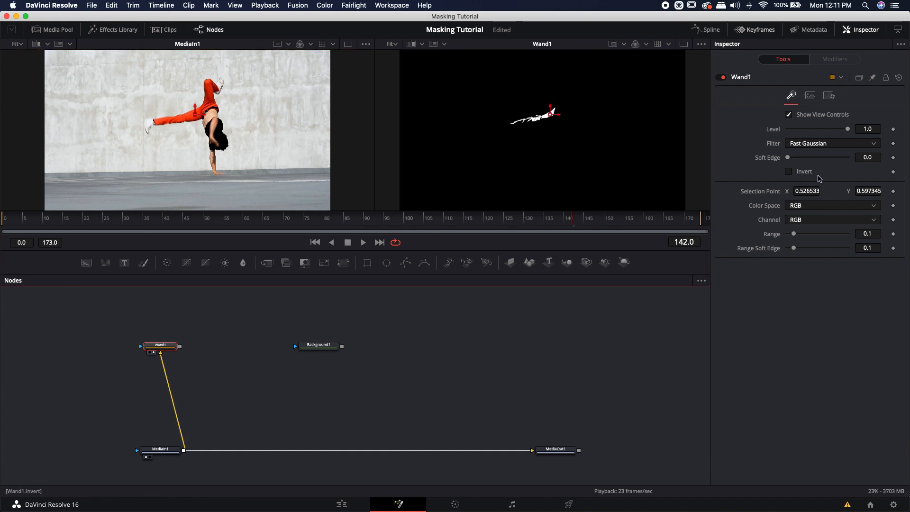
drag(795, 233, 847, 235)
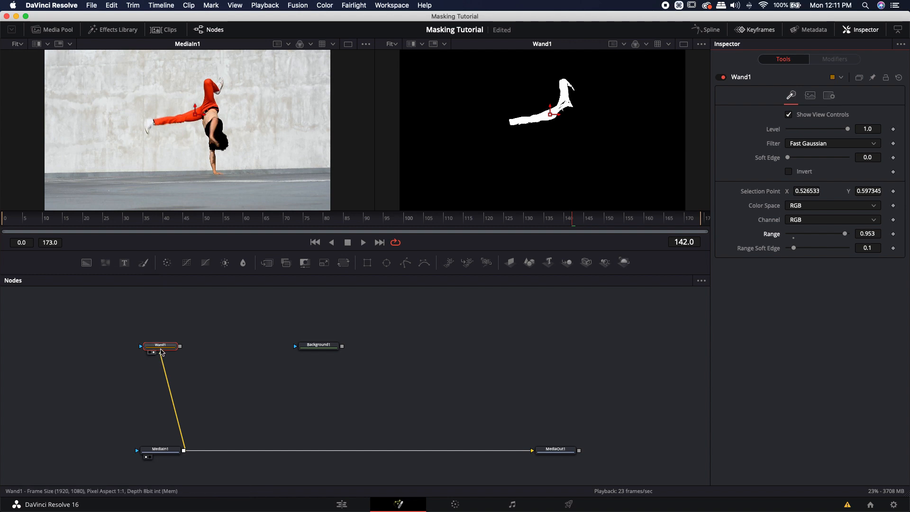
- Make room between the Wand1 and Background1 nodes and add a Color Corrector node there
drag(161, 351, 188, 351)
drag(315, 347, 421, 347)
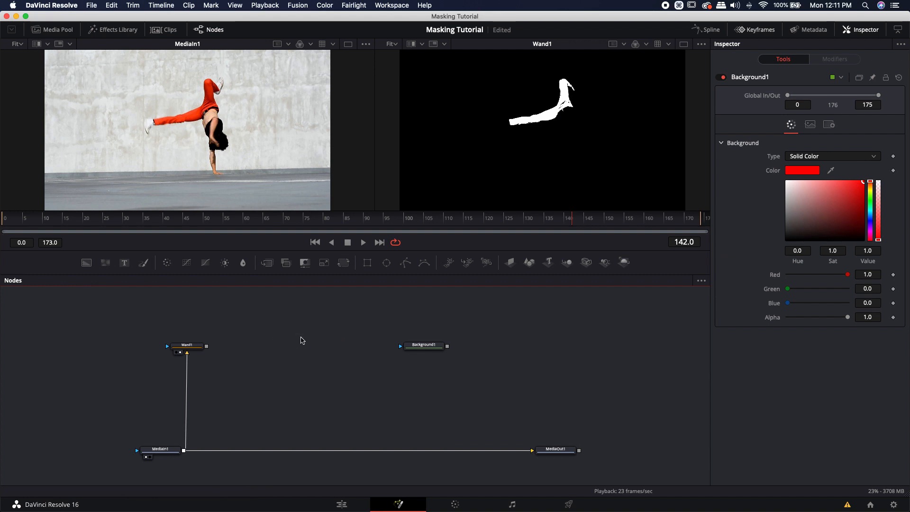
key(shift+space)
text(cc)
key(Return)
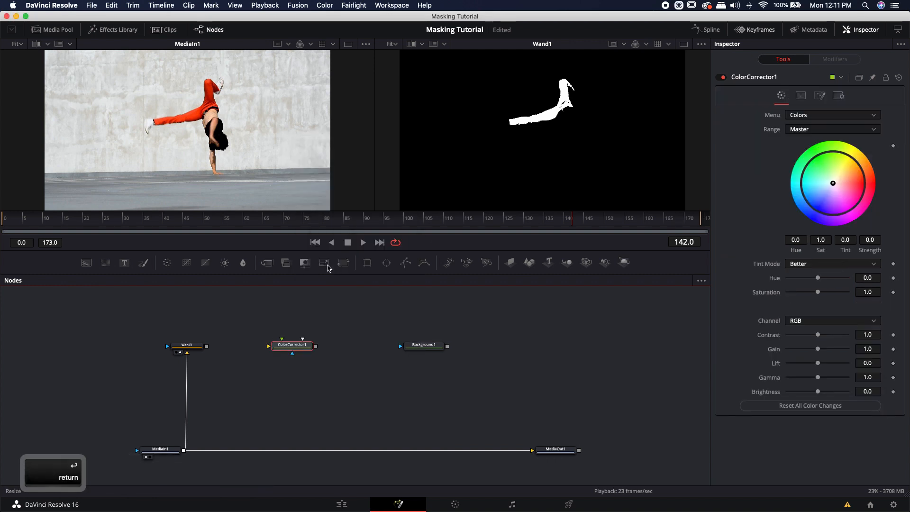
- Feed MediaIn1 into ColorCorrector1 with Wand1 as its effect mask, and tint the master range blue in the second viewer
drag(184, 450, 287, 345)
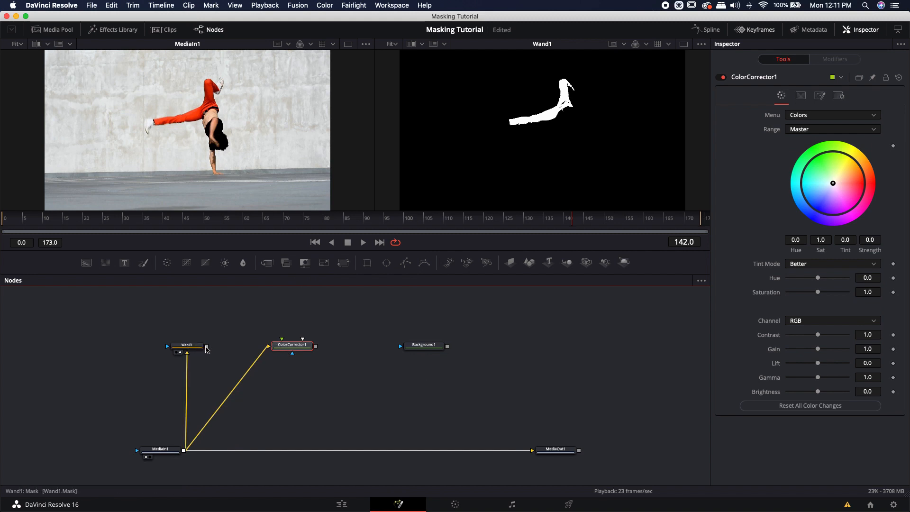
click(206, 347)
drag(207, 348, 295, 345)
drag(822, 200, 811, 206)
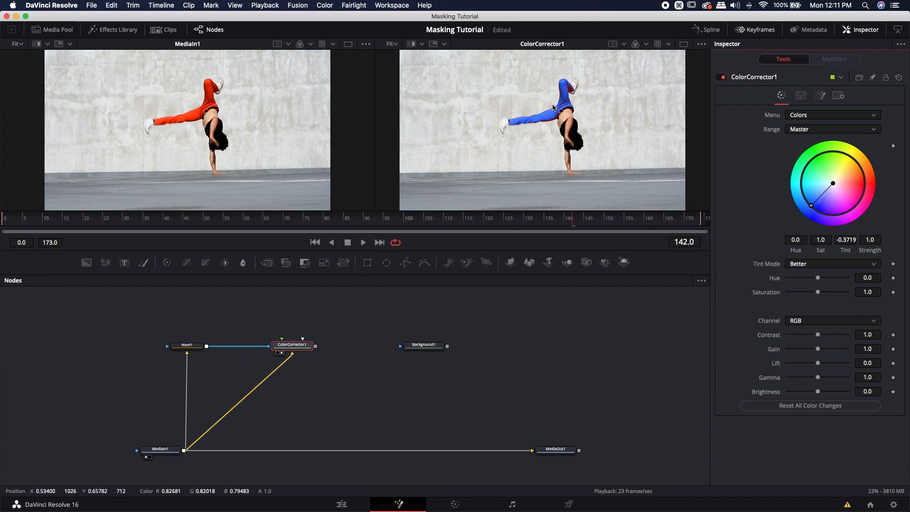
- Play the clip to frame 150 and move Wand1's selection point back onto the trousers, at about X 0.540, Y 0.680
click(186, 346)
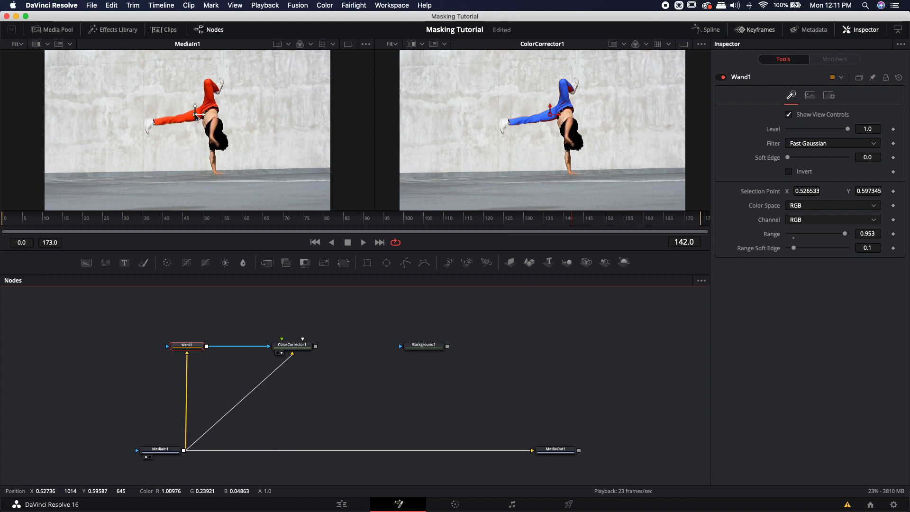
key(space)
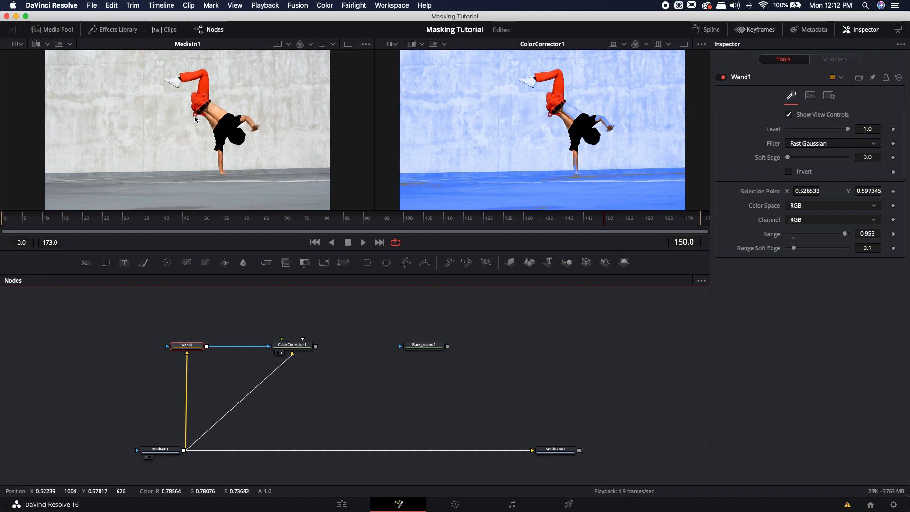
drag(195, 114, 199, 101)
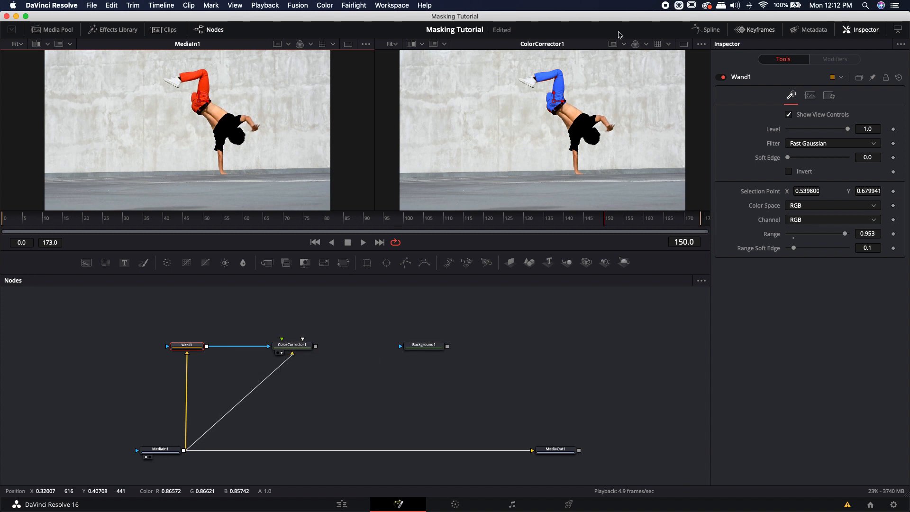
- Refine the Wand1 mask with Range 1.0, Soft Edge about 0.0031 and Range Soft Edge about 0.094
click(196, 350)
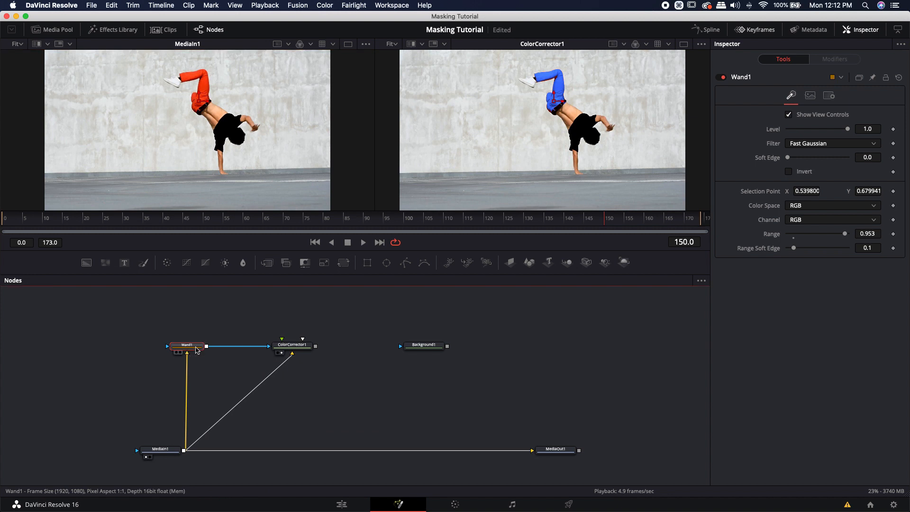
drag(844, 233, 860, 235)
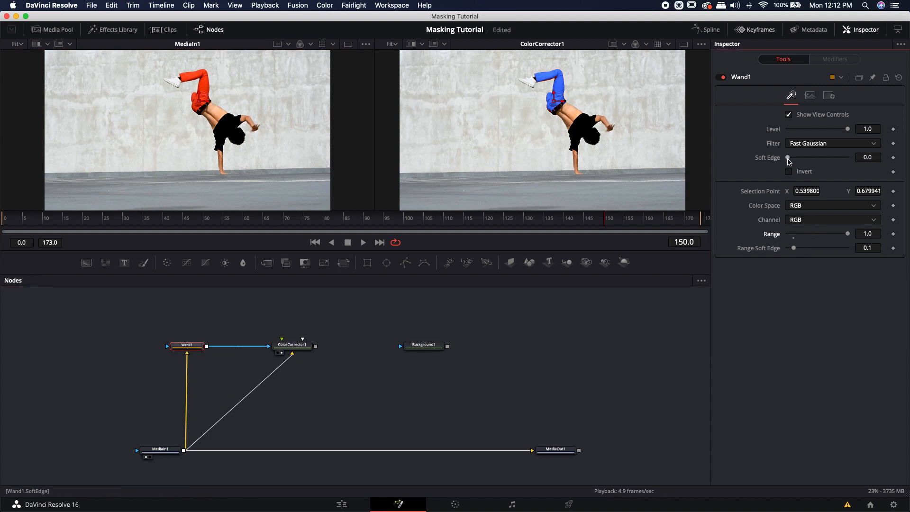
drag(789, 162, 789, 160)
drag(793, 248, 798, 248)
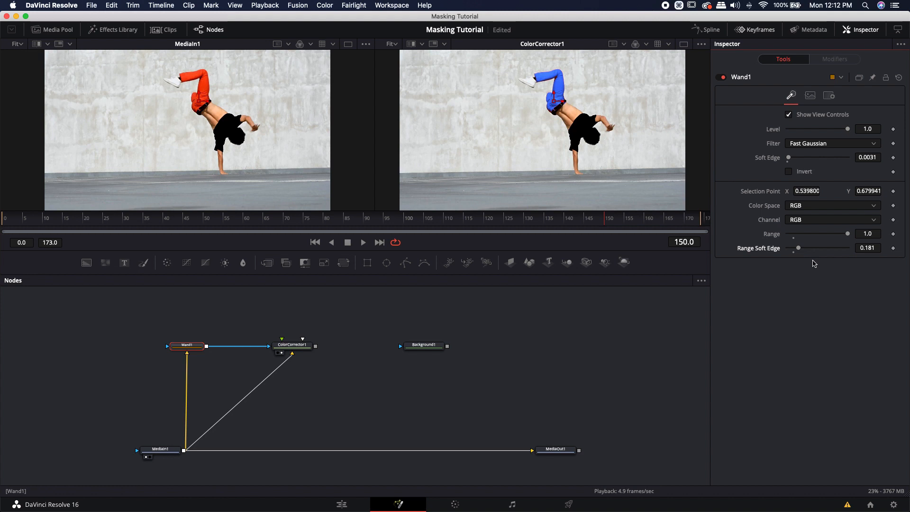
drag(798, 248, 794, 251)
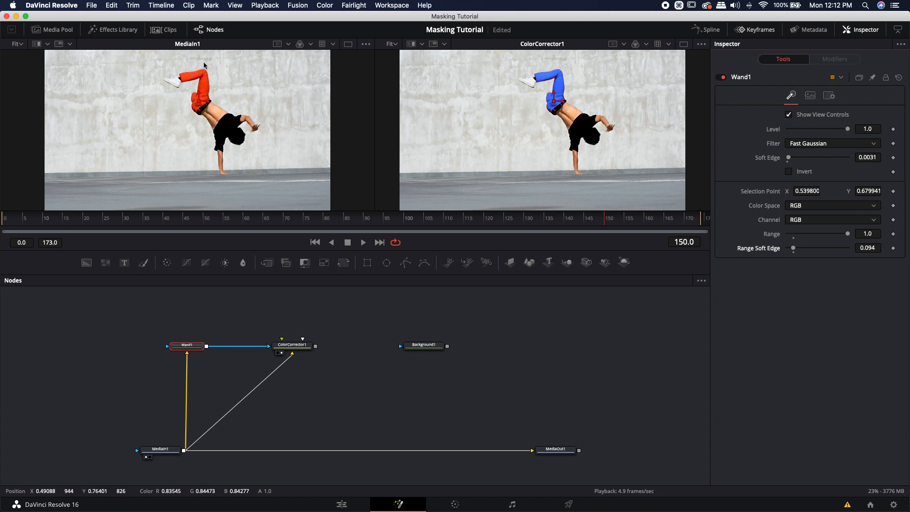
- Delete the Wand1 and ColorCorrector1 nodes together
scroll(347, 367, down, 1)
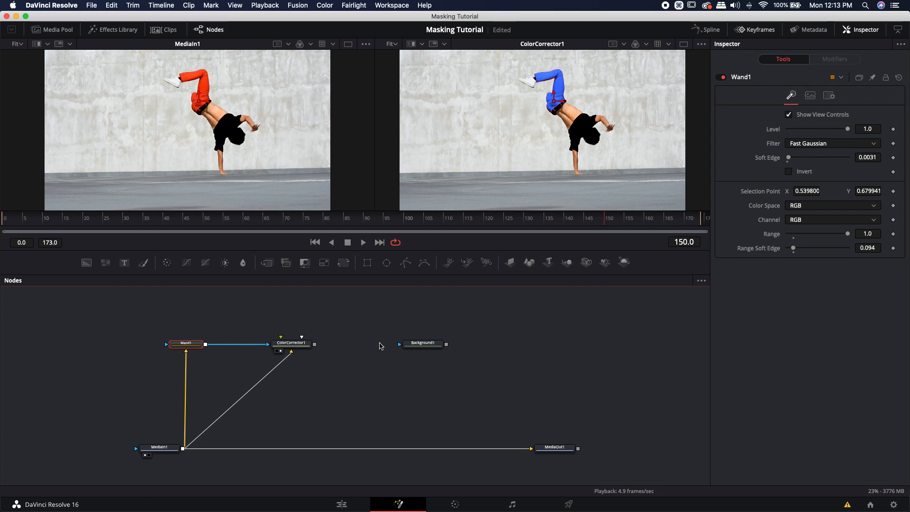
drag(286, 394, 128, 327)
key(BackSpace)
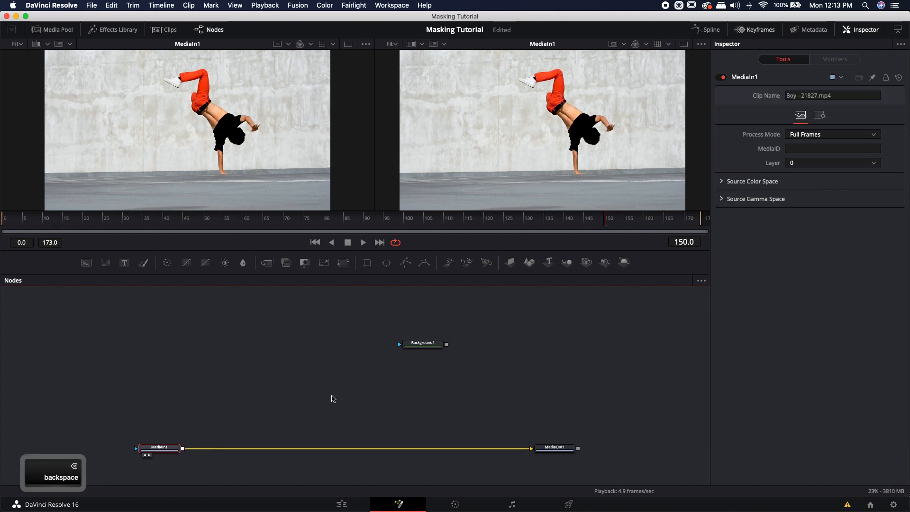
click(329, 372)
drag(282, 360, 356, 340)
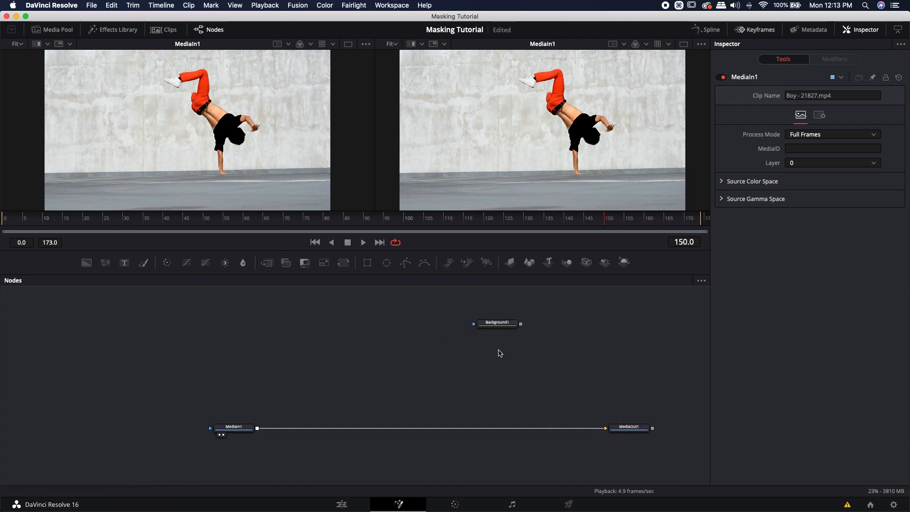
- Show Background1 in the first viewer, place it above MediaIn1, and make its black fill transparent with Alpha 0
drag(497, 323, 154, 146)
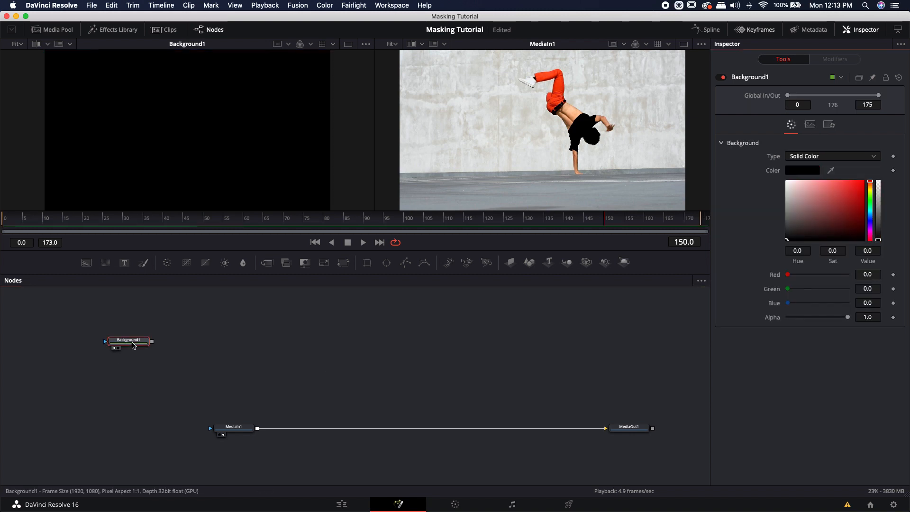
drag(131, 340, 131, 353)
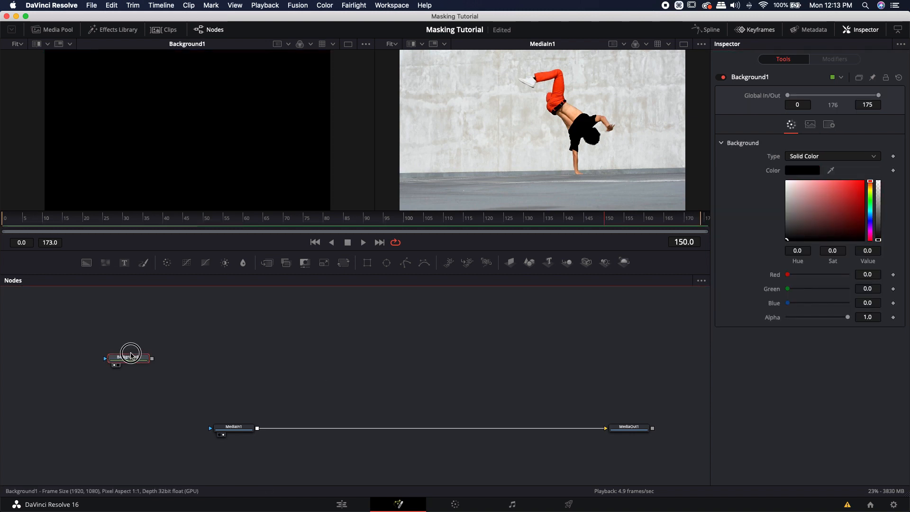
drag(847, 316, 748, 318)
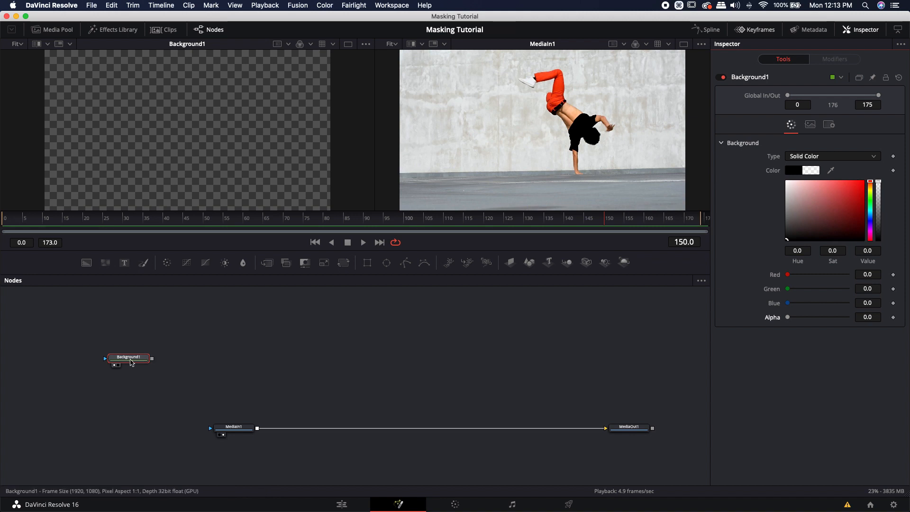
click(131, 363)
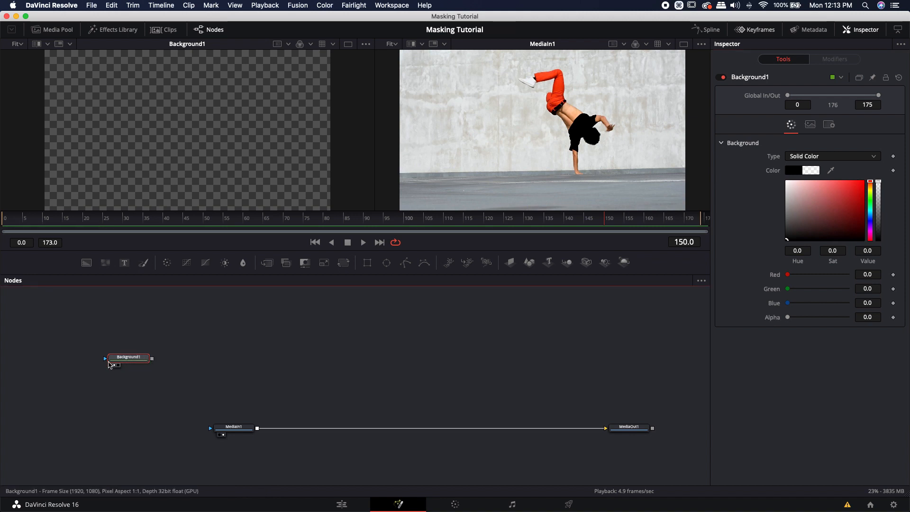
- Change Background1's type to Gradient and set the black start colour's Alpha to 0
click(797, 157)
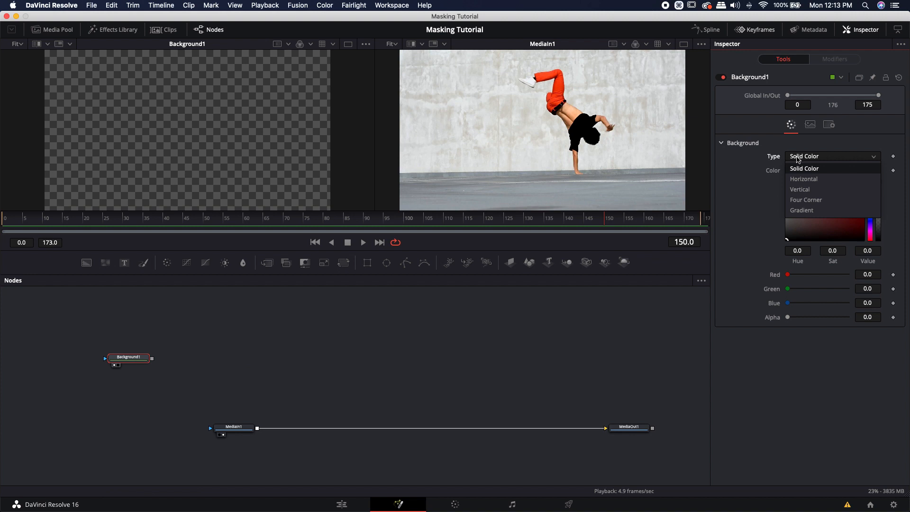
click(797, 210)
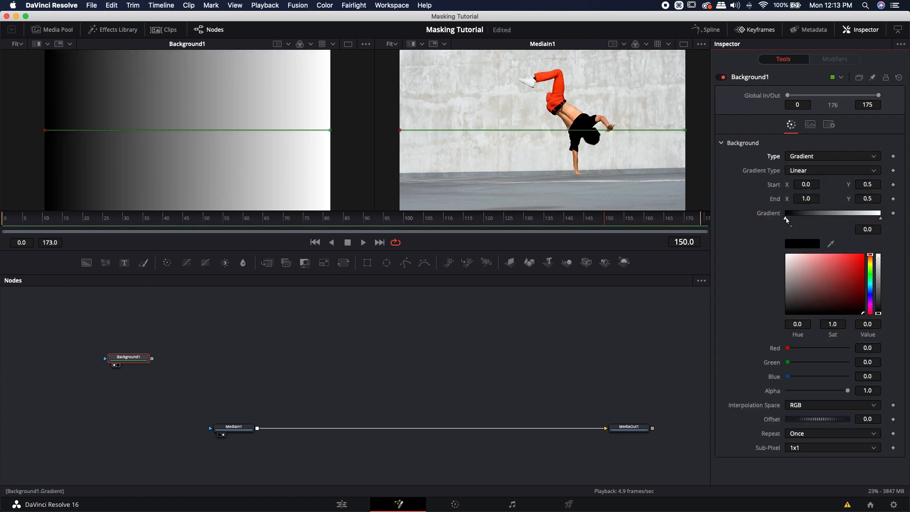
click(785, 218)
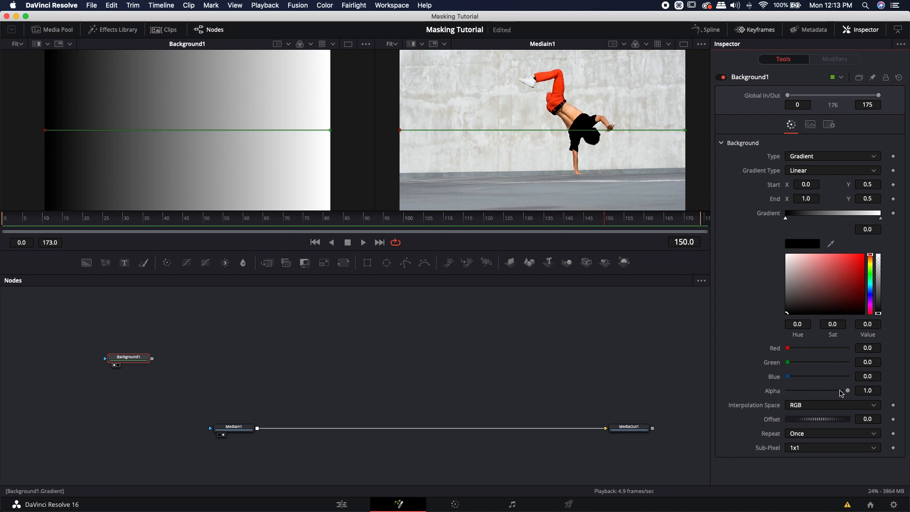
drag(848, 391, 772, 389)
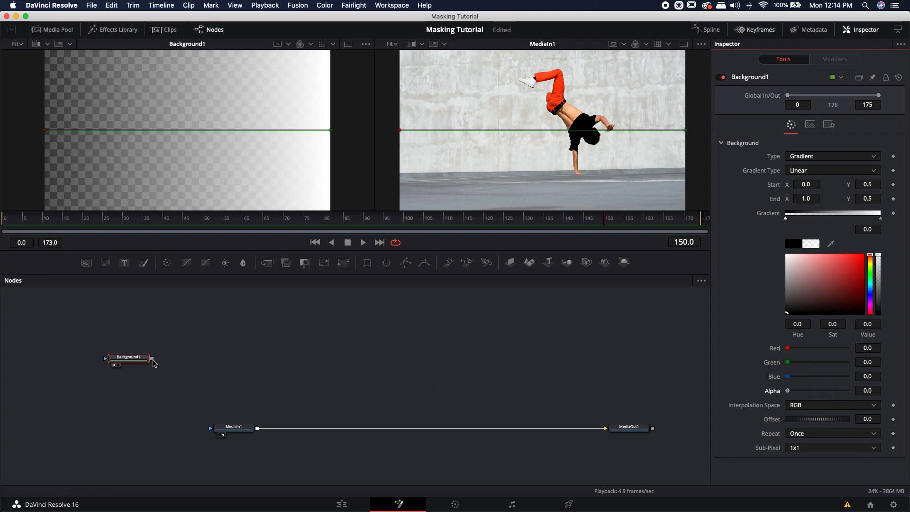
- Connect Background1 as MediaIn1's effect mask, and narrow the gradient to run from about X 0.254 to X 0.771
drag(151, 358, 222, 424)
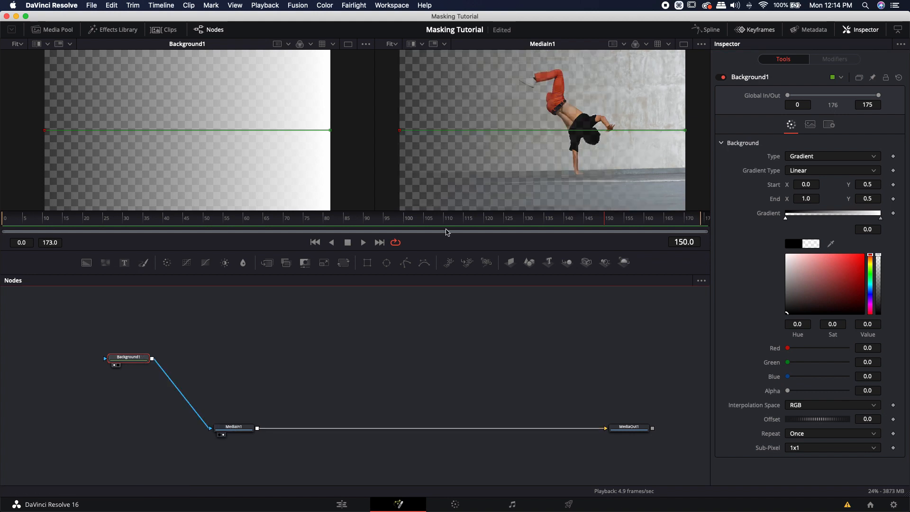
drag(398, 130, 472, 130)
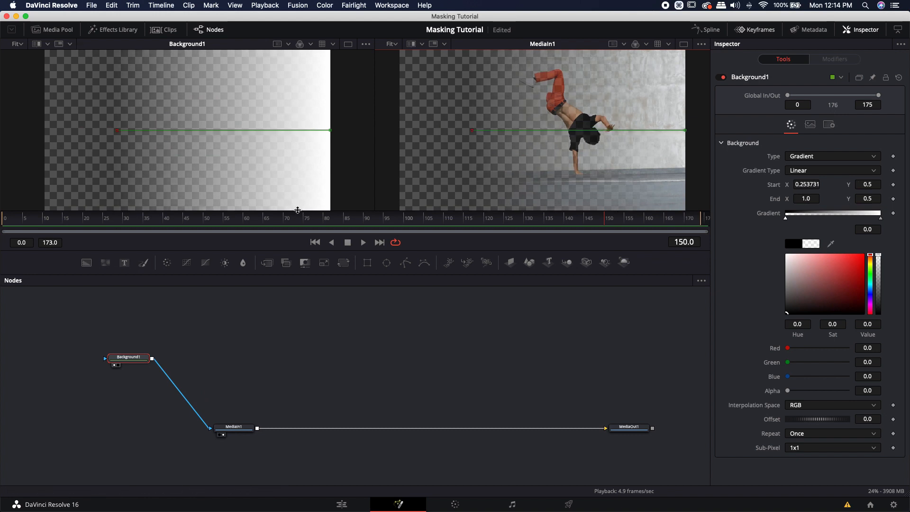
drag(330, 130, 265, 130)
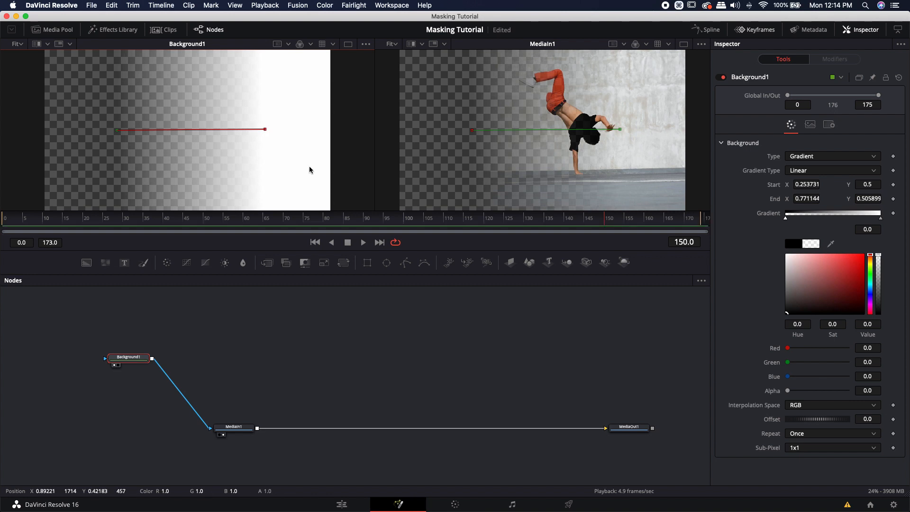